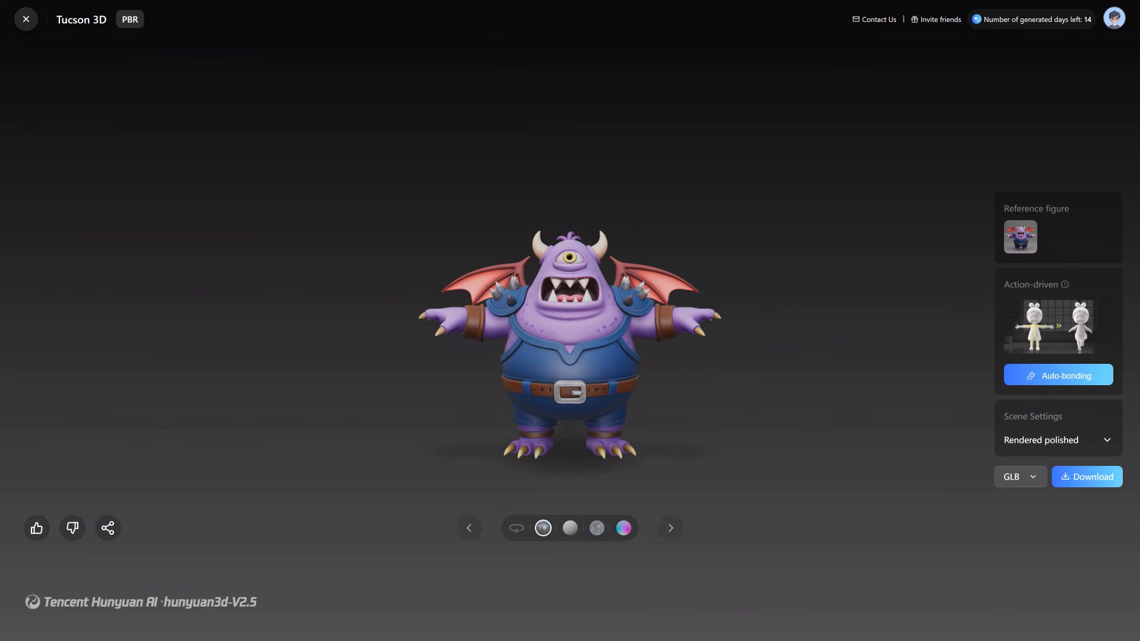
drag(584, 289, 473, 208)
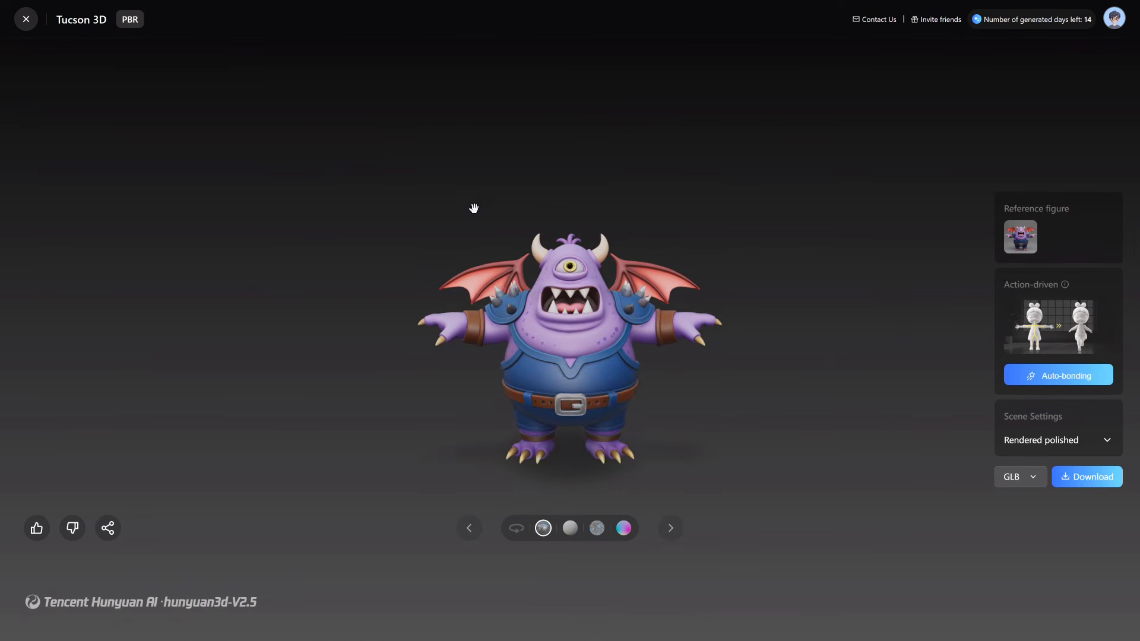
scroll(472, 208, up, 5)
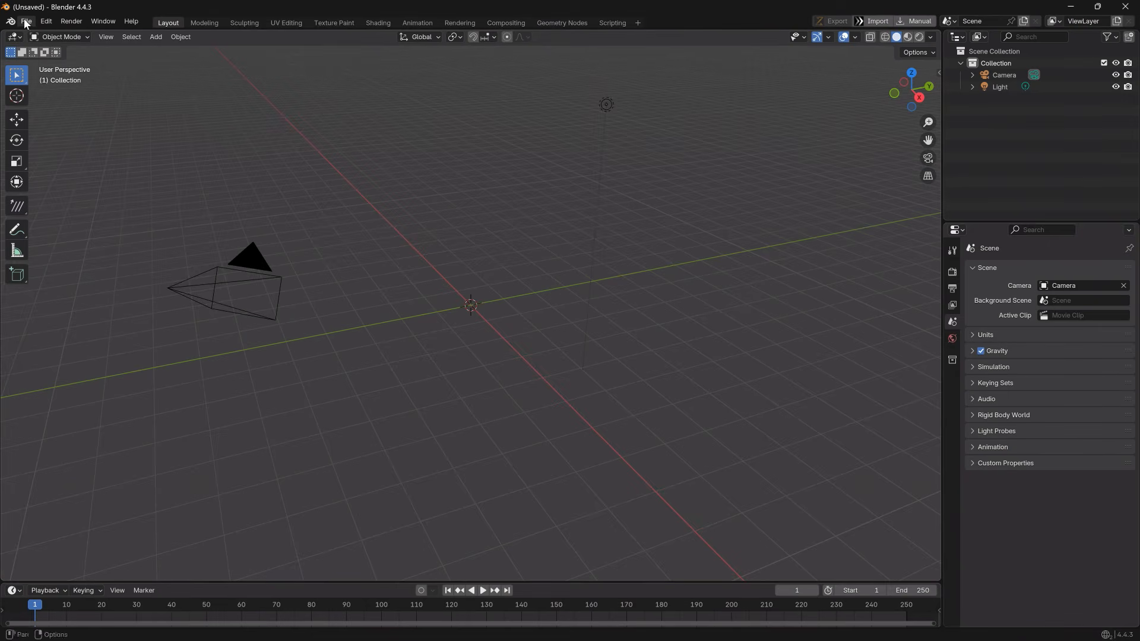
Step: Switch to Blender and import the monster character as an FBX file
click(26, 23)
mouse_move(77, 189)
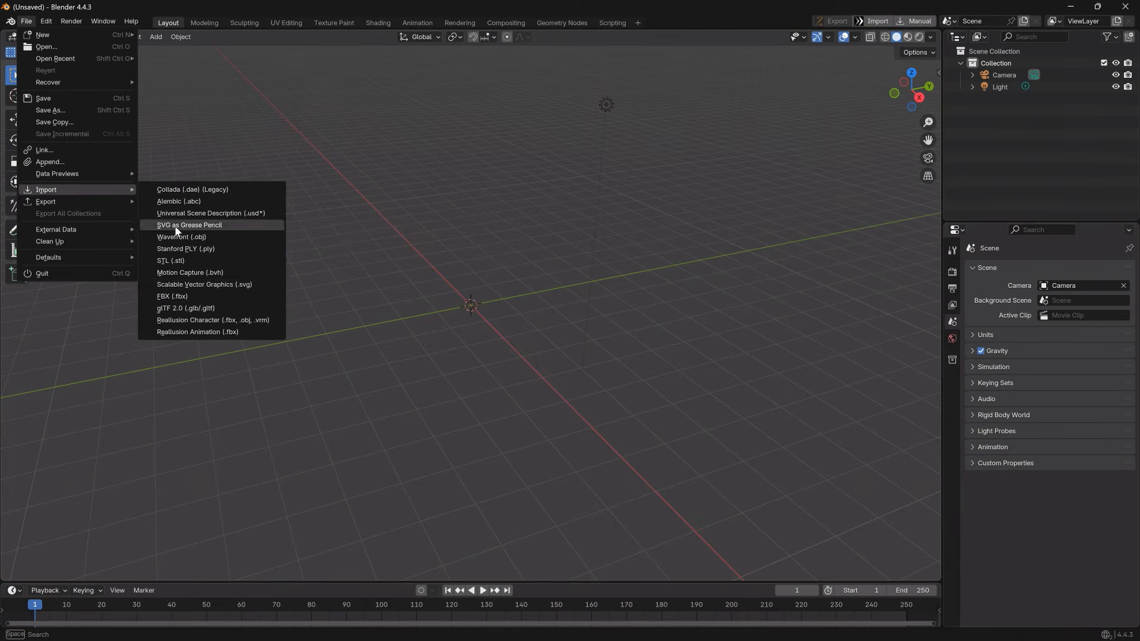
click(200, 297)
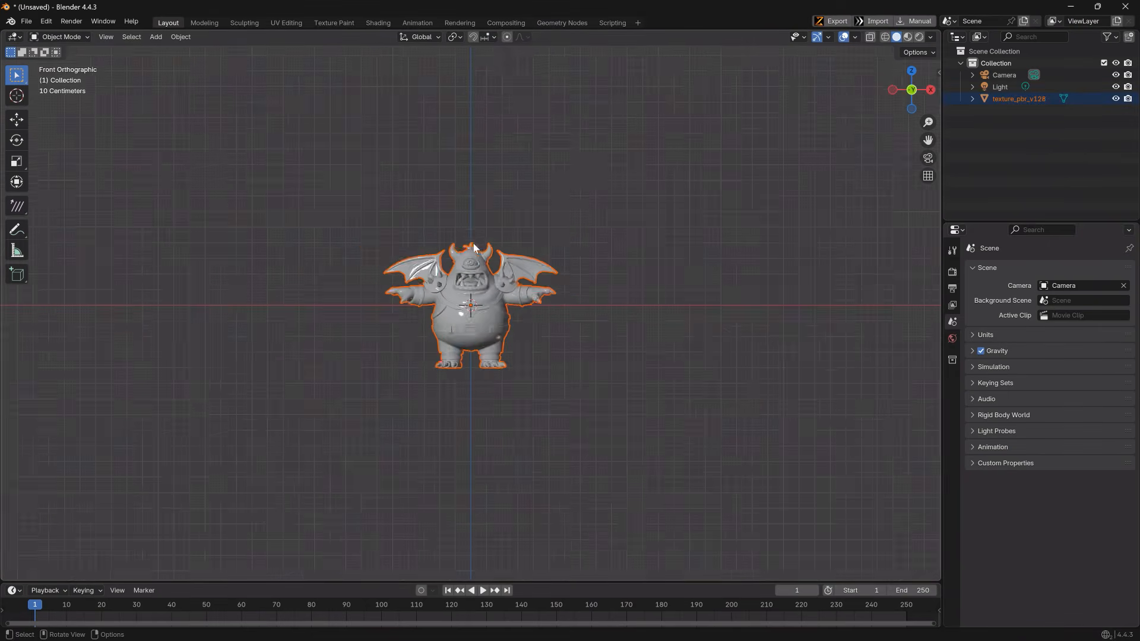
scroll(473, 244, up, 3)
shift+middle_drag(452, 242, 507, 223)
shift+middle_drag(506, 223, 495, 295)
scroll(495, 295, up, 1)
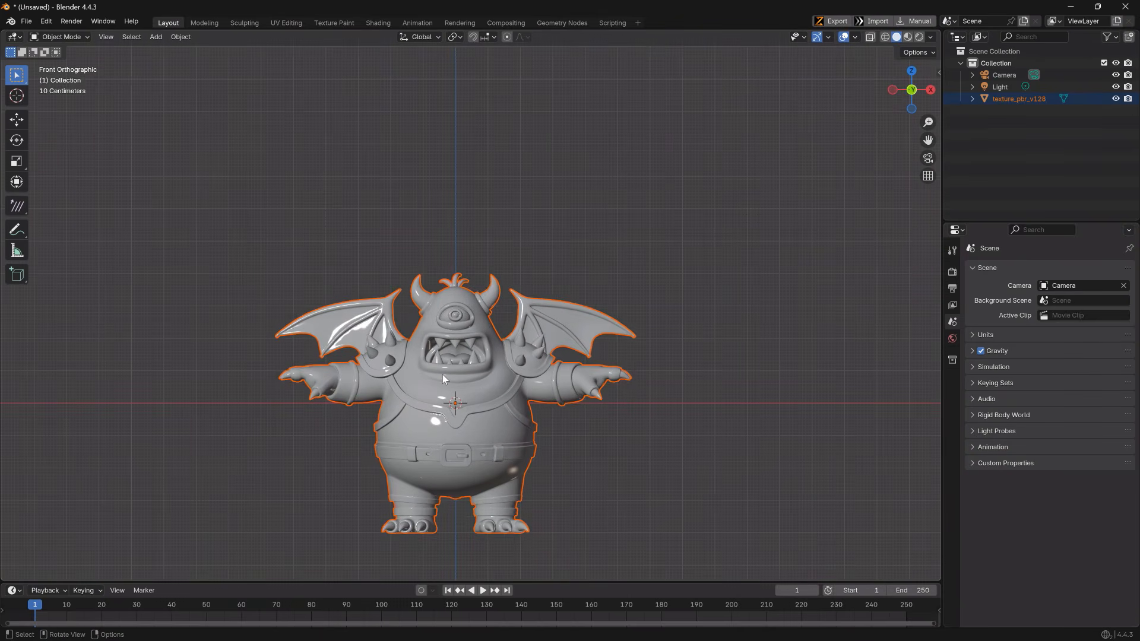
Step: Select the monster model and raise it vertically until its feet rest on the ground line
click(17, 119)
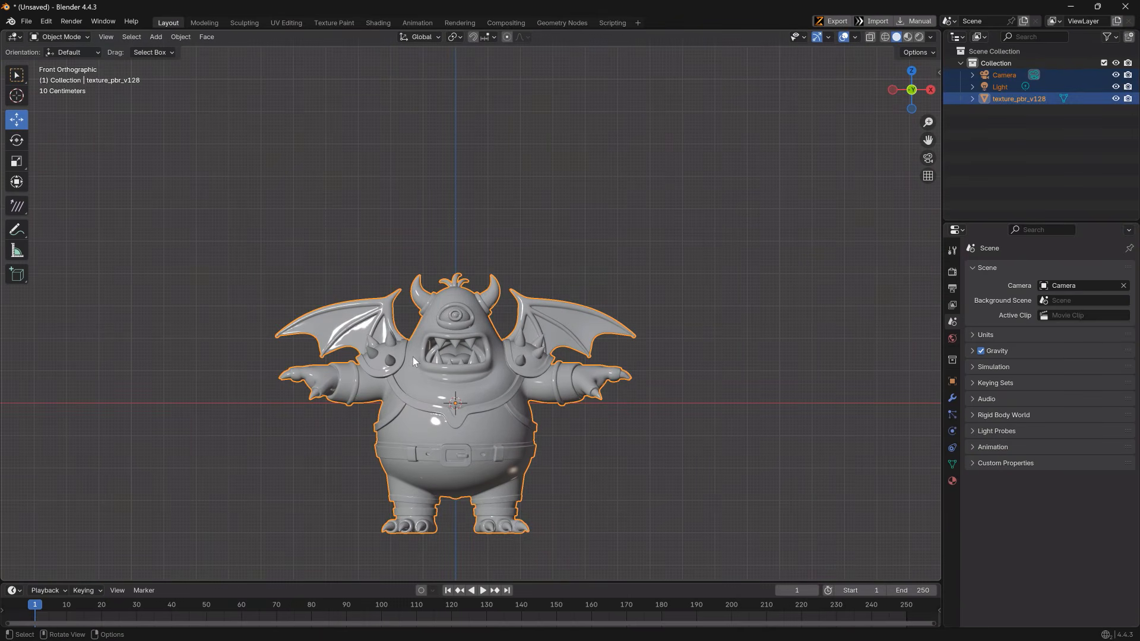
scroll(489, 254, down, 5)
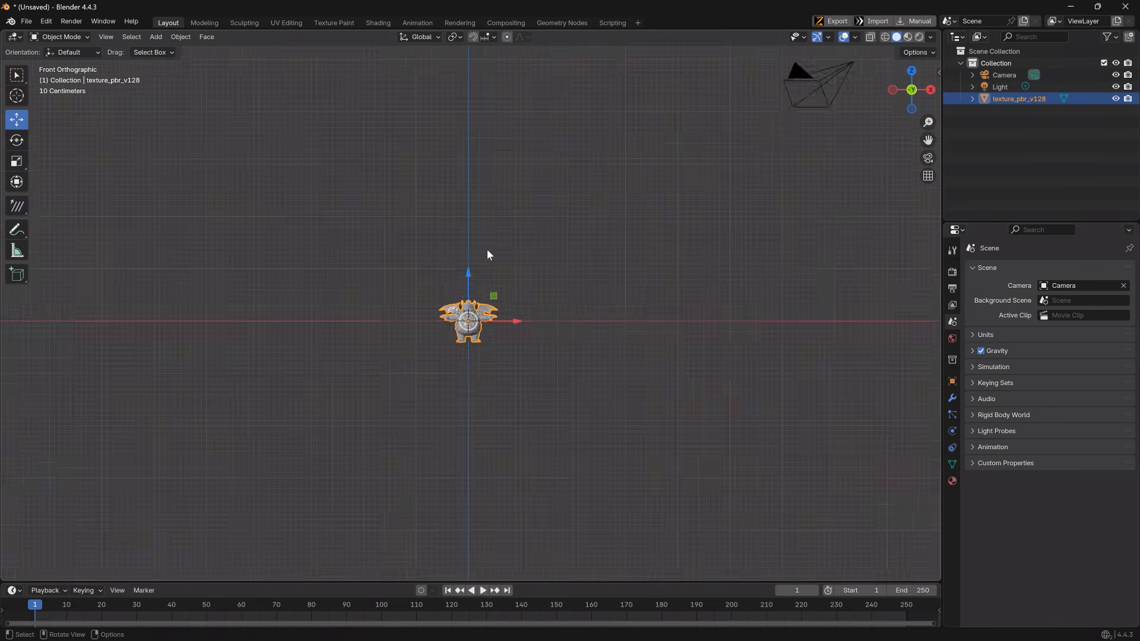
scroll(487, 254, up, 9)
drag(456, 341, 460, 230)
key(F3)
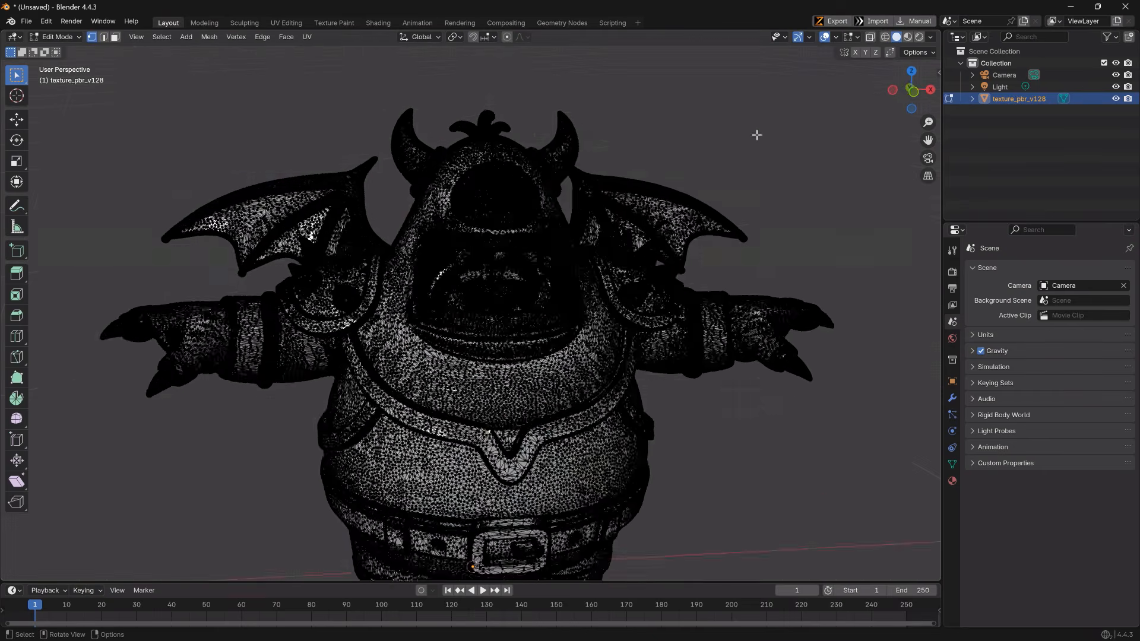
Step: In Edit Mode, select one horn's linked geometry, delimited by UVs
middle_drag(755, 135, 799, 167)
key(l)
scroll(478, 271, up, 2)
middle_drag(261, 362, 220, 372)
click(121, 568)
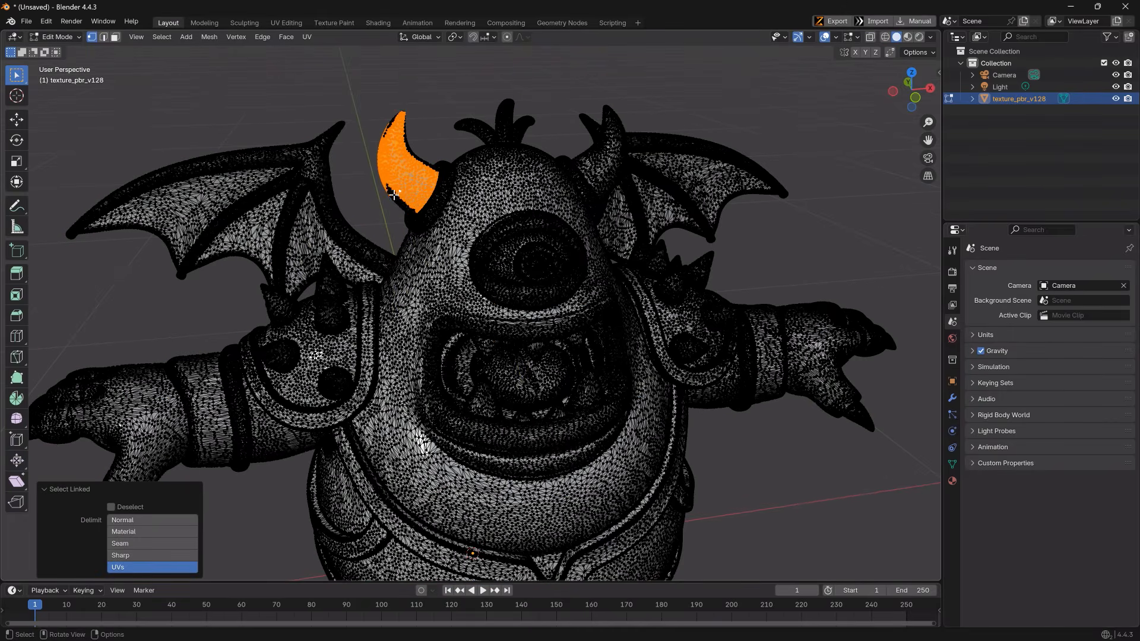
Step: Add the opposite horn's linked geometry to the selection
middle_drag(393, 123, 582, 193)
middle_drag(572, 257, 651, 207)
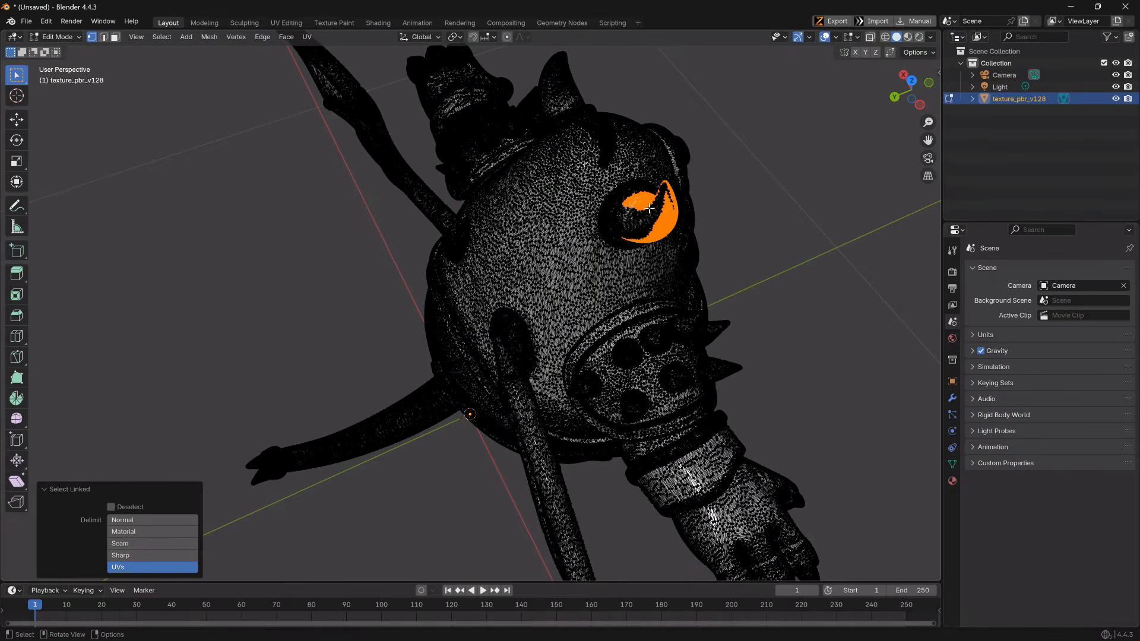
key(KP_1)
scroll(442, 285, up, 6)
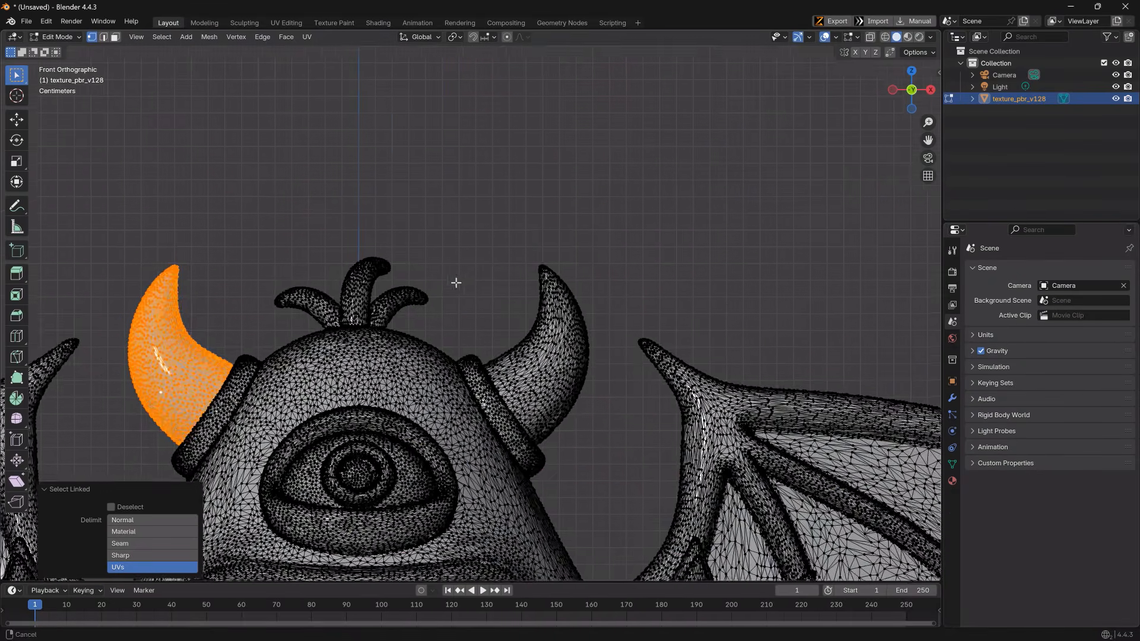
middle_drag(679, 367, 199, 399)
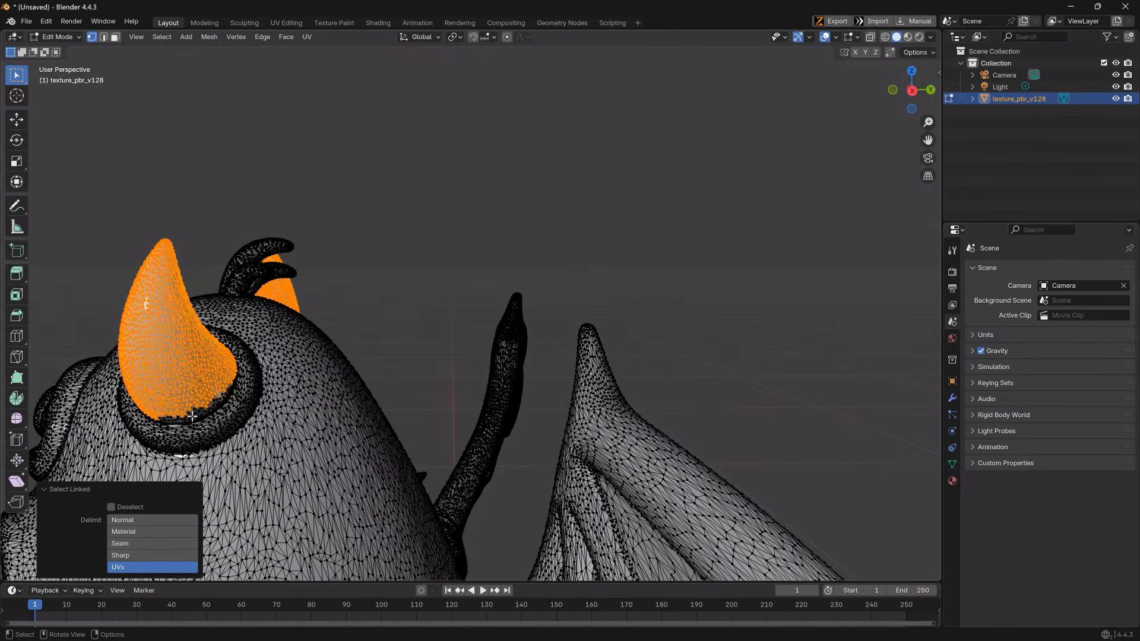
key(KP_1)
Step: Add a second material slot with a new material and copy the settings of Material.002 into it
click(952, 481)
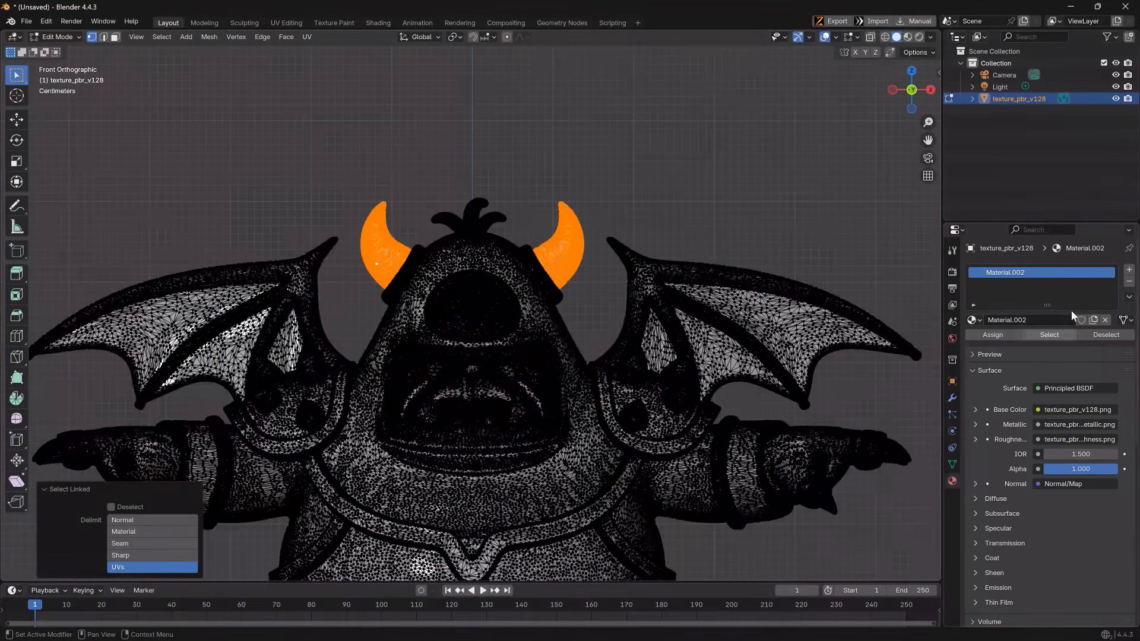
click(1129, 269)
click(1052, 344)
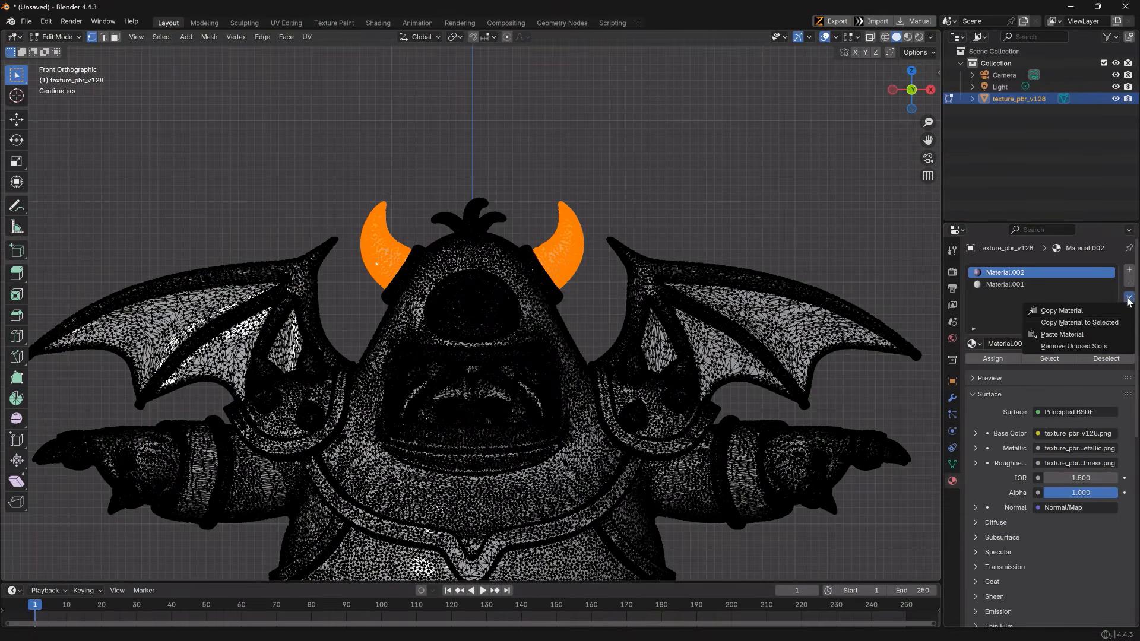
Step: Clear the selection and select the linked hair tufts on top of the head
middle_drag(583, 329, 590, 138)
key(alt+a)
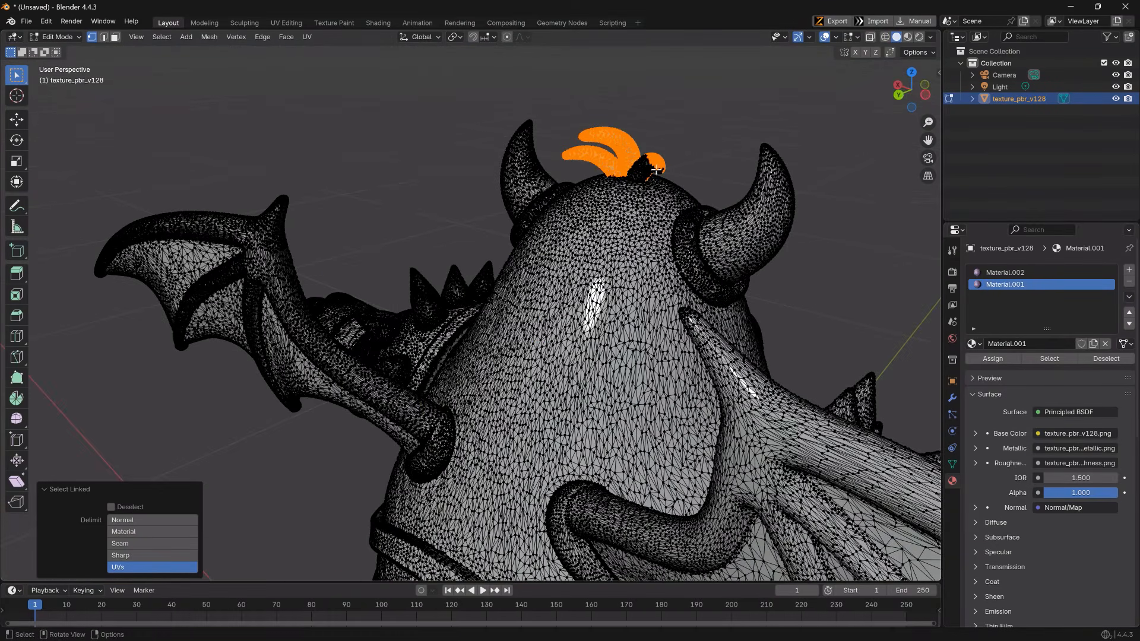
key(KP_1)
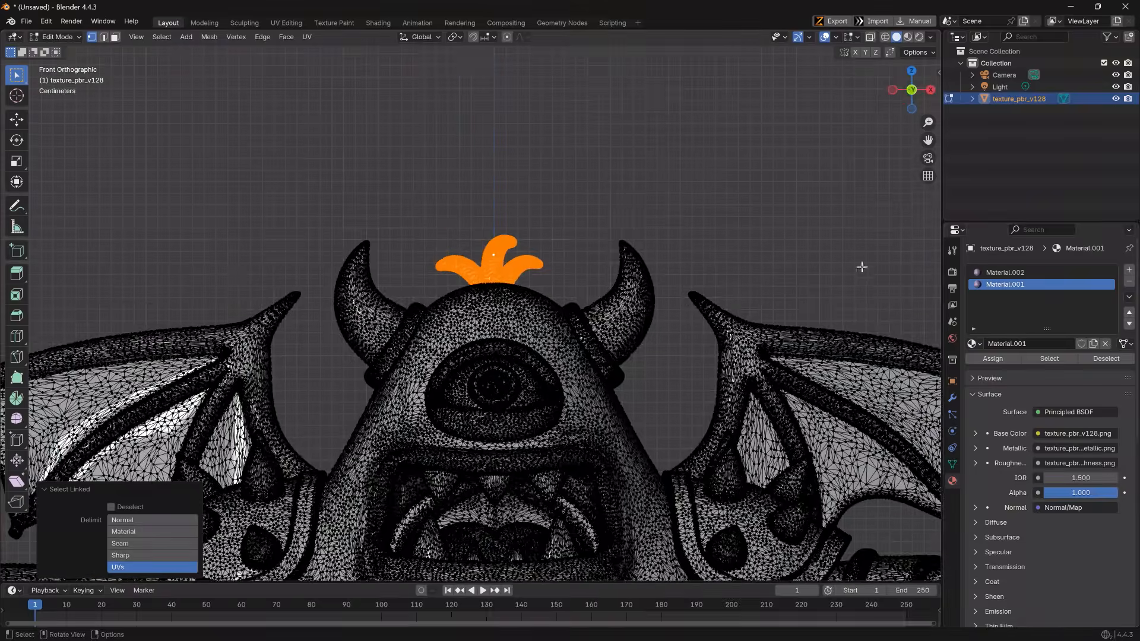
Step: Select all linked parts of the eye, including the eye white, iris ring and pupil
scroll(473, 332, down, 1)
scroll(470, 386, up, 6)
middle_drag(471, 365, 633, 386)
scroll(633, 387, down, 2)
click(633, 385)
scroll(524, 372, up, 5)
scroll(524, 372, down, 4)
key(ctrl+l)
middle_drag(529, 323, 519, 317)
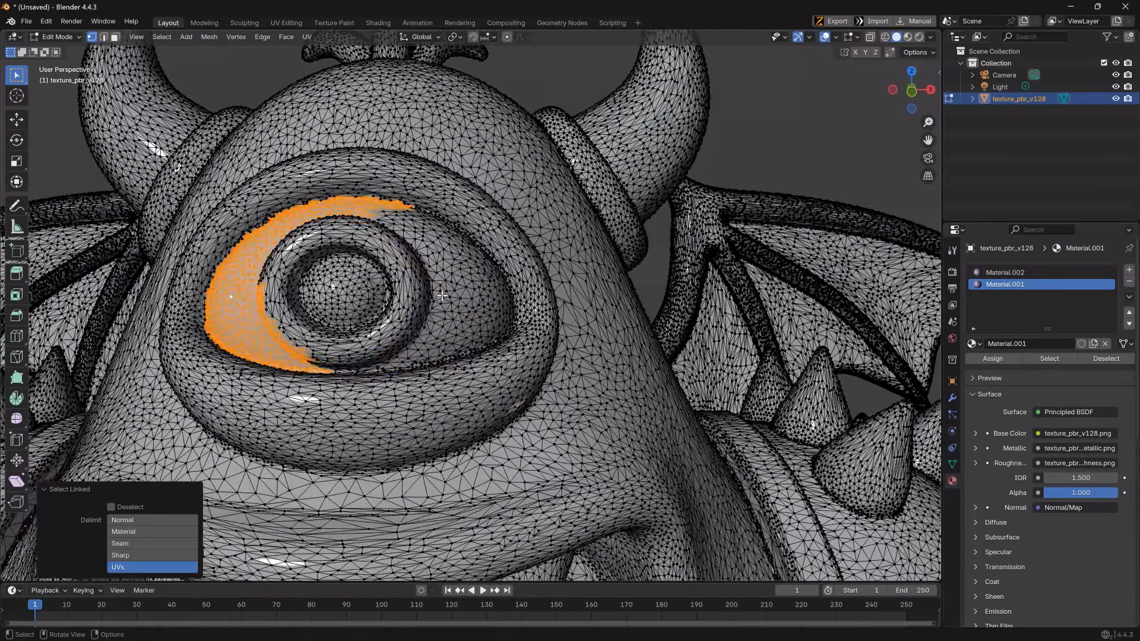
scroll(520, 320, up, 2)
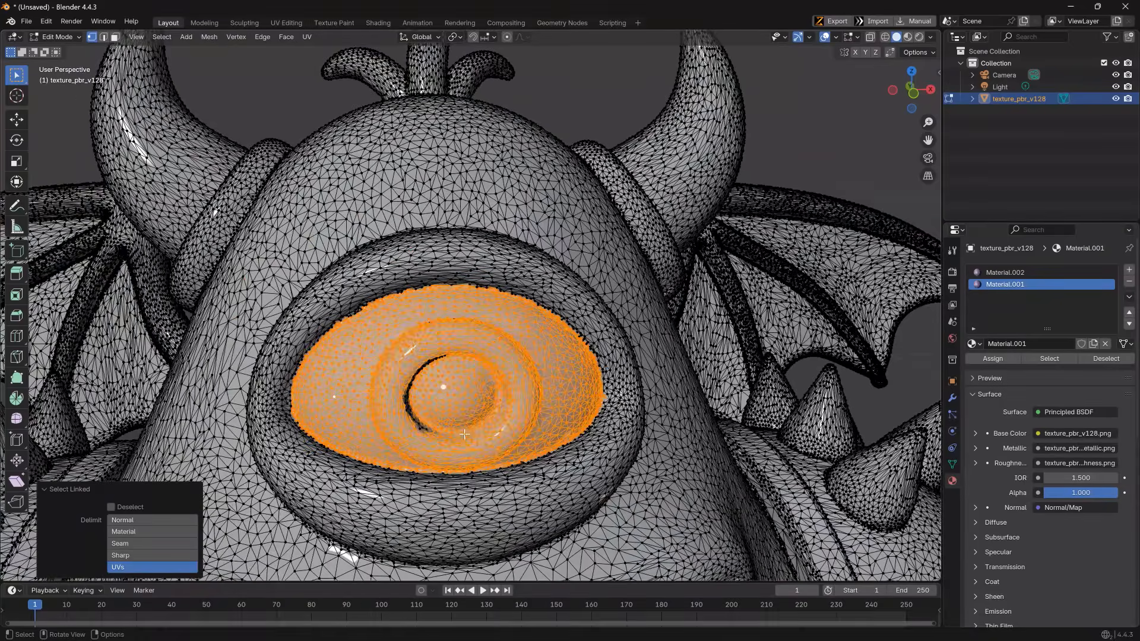
key(l)
scroll(504, 297, down, 6)
Step: Duplicate the whole monster model, hide the original and return to editing the copy's mesh
key(Tab)
key(shift+d)
click(1116, 98)
key(Tab)
Step: Try removing the selected eye geometry from the duplicated head, and undo the removal
scroll(523, 309, up, 4)
middle_drag(522, 309, 475, 385)
scroll(472, 387, up, 3)
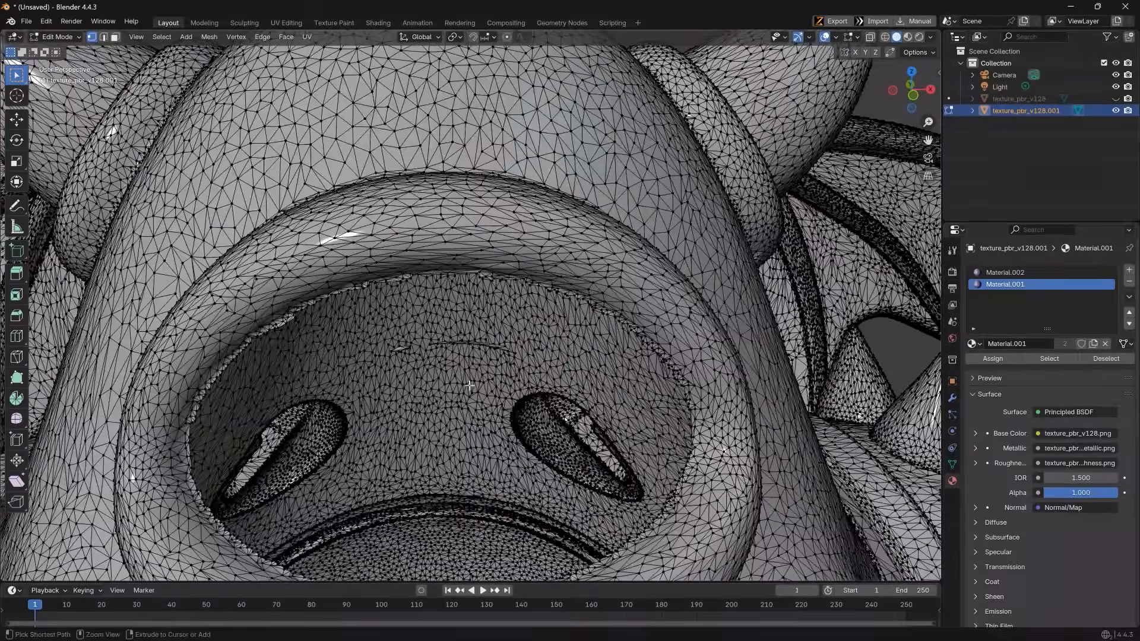
key(ctrl+z)
middle_drag(488, 275, 503, 271)
middle_drag(386, 344, 426, 251)
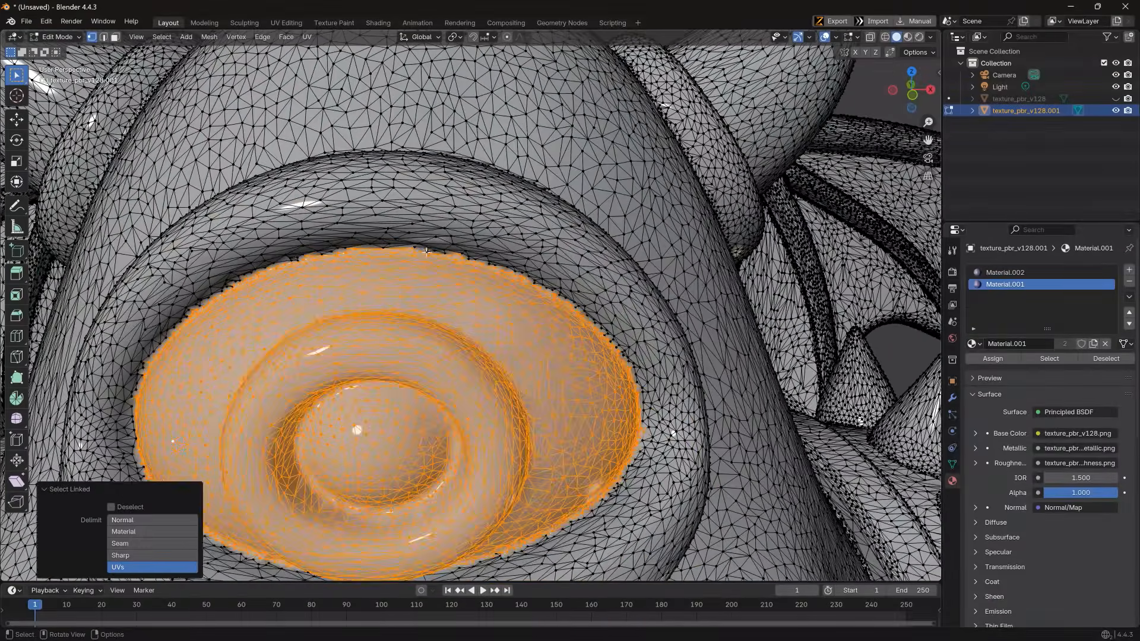
Step: Select the linked skin geometry inside the mouth, starting with the inner cheek and delimiting by UVs
scroll(418, 274, down, 8)
scroll(450, 289, up, 7)
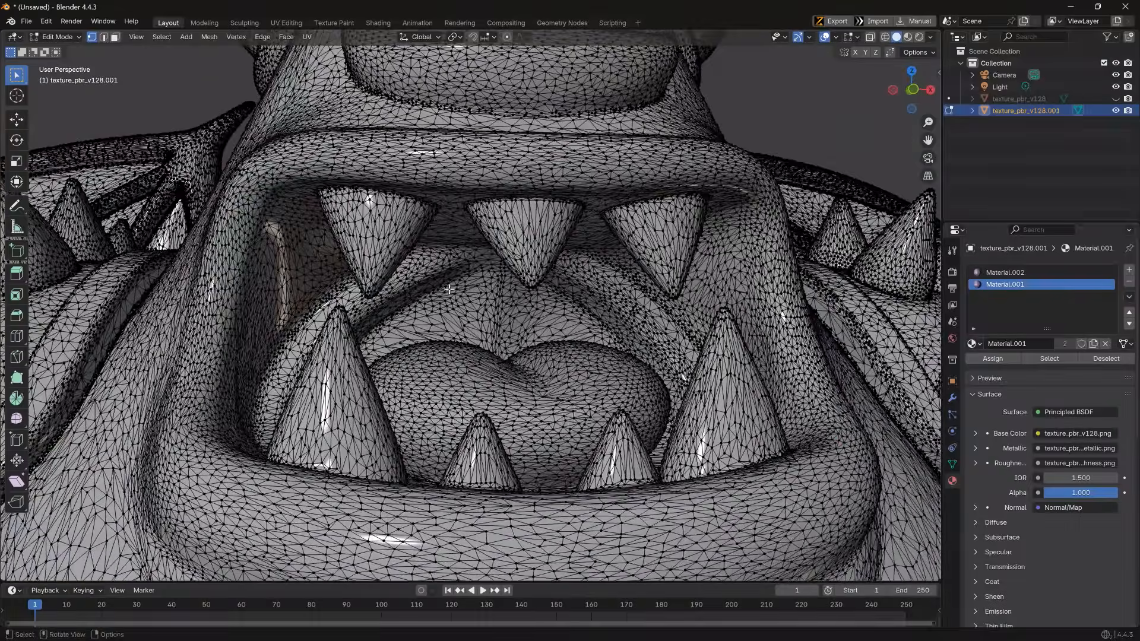
key(l)
middle_drag(461, 286, 295, 266)
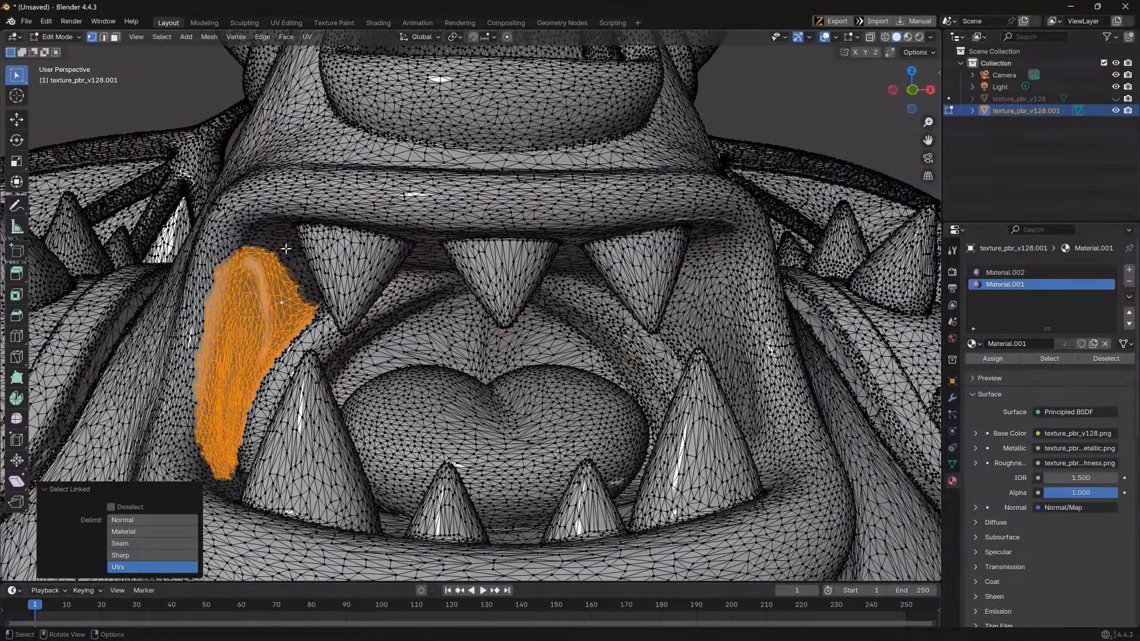
scroll(285, 249, down, 4)
key(l)
key(l)
Step: Extend the selection over the linked skin patches of the face, head and upper torso
scroll(554, 440, down, 3)
scroll(534, 442, up, 2)
middle_drag(522, 442, 470, 462)
key(l)
middle_drag(491, 323, 321, 234)
middle_drag(419, 299, 356, 320)
scroll(379, 297, up, 4)
scroll(380, 285, down, 5)
key(l)
middle_drag(368, 273, 498, 355)
scroll(561, 321, up, 3)
scroll(505, 339, down, 5)
middle_drag(531, 302, 508, 310)
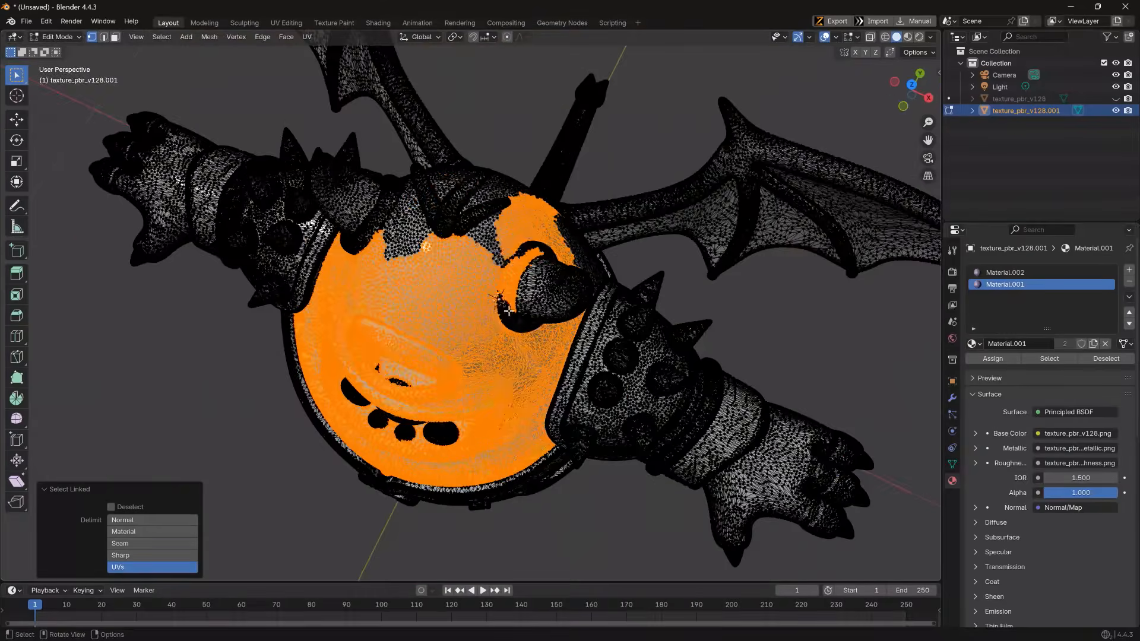
Step: Switch to face selection and add the remaining head and torso skin patches, including those under the arms, delimited by UVs
middle_drag(406, 238, 496, 235)
scroll(463, 225, up, 3)
click(114, 37)
key(l)
key(ctrl+z)
key(l)
click(152, 567)
middle_drag(386, 350, 448, 167)
scroll(523, 237, down, 2)
middle_drag(515, 71, 392, 65)
key(KP_1)
middle_drag(546, 268, 534, 457)
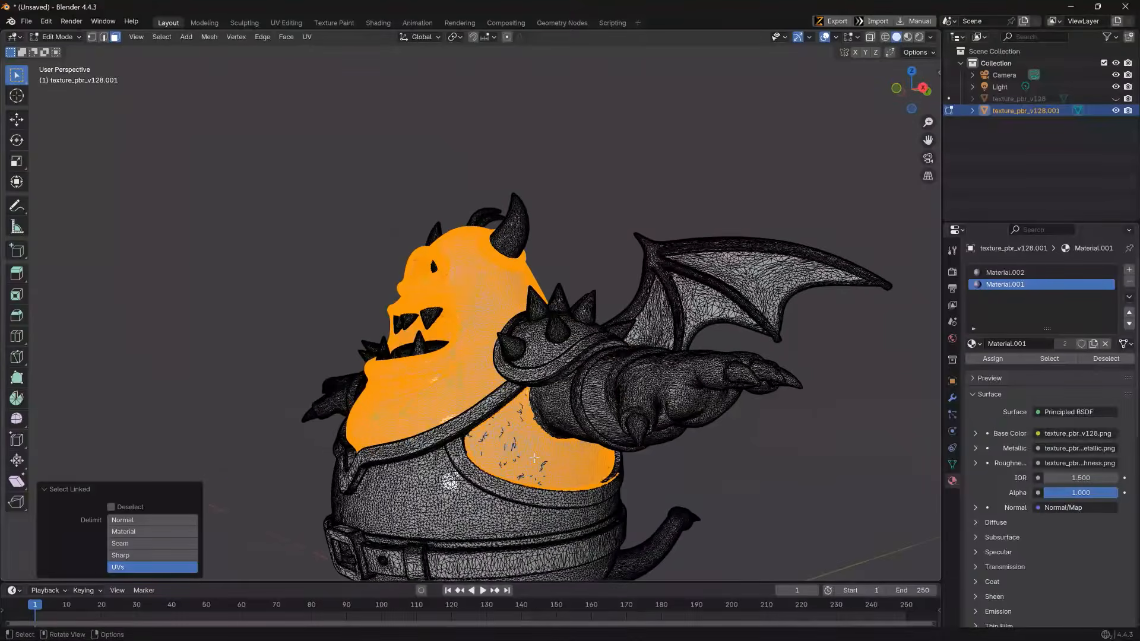
middle_drag(470, 437, 534, 440)
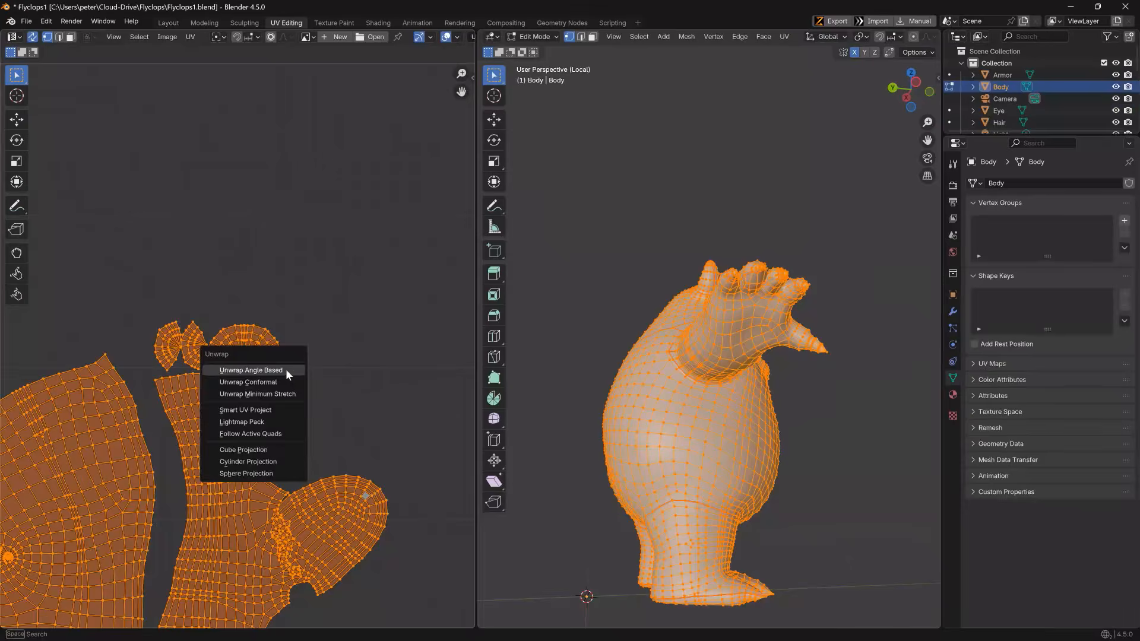
Step: Unwrap the Body mesh with the Angle Based method
click(286, 369)
scroll(306, 274, up, 5)
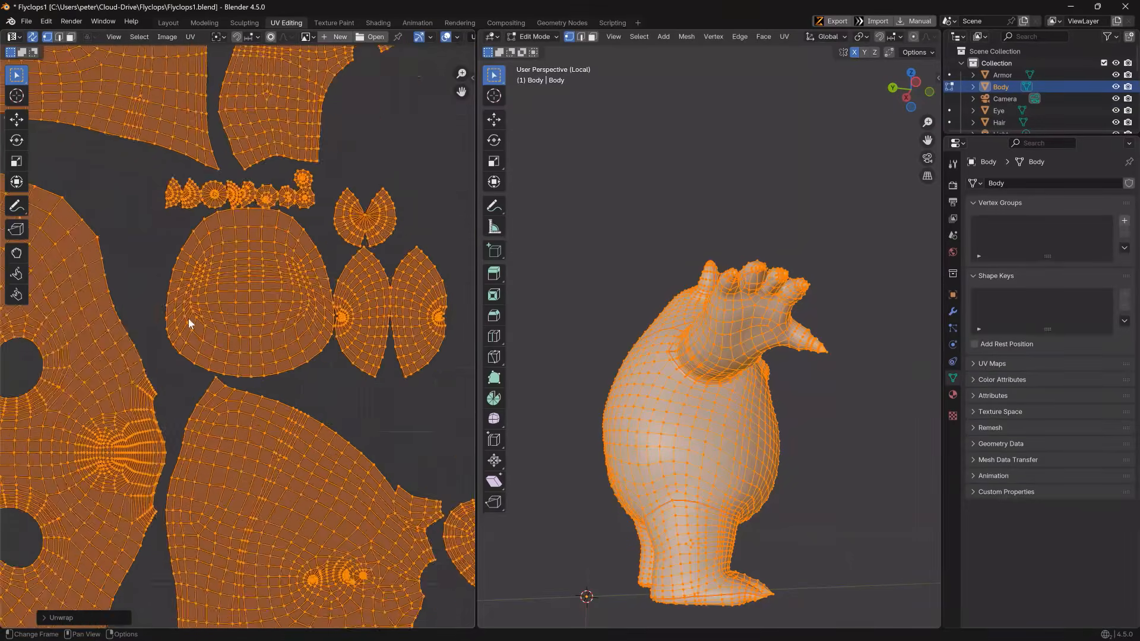
scroll(207, 335, up, 5)
Step: Mark a seam on the row of small round UV islands, select the entire body and unwrap it again
click(193, 347)
key(F3)
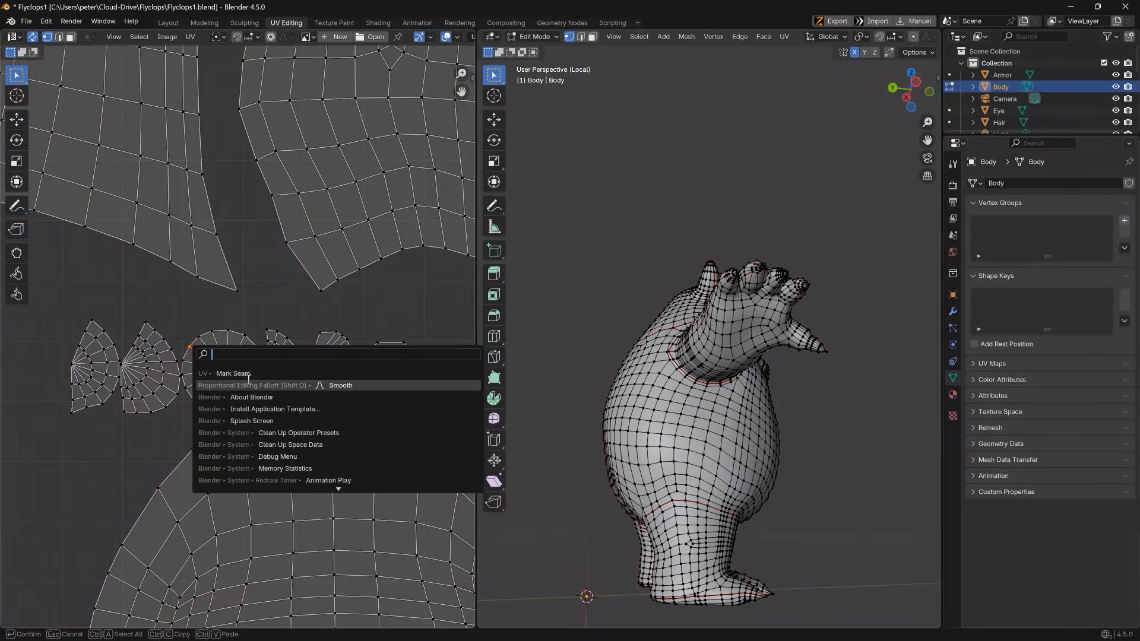
key(a)
key(u)
click(708, 340)
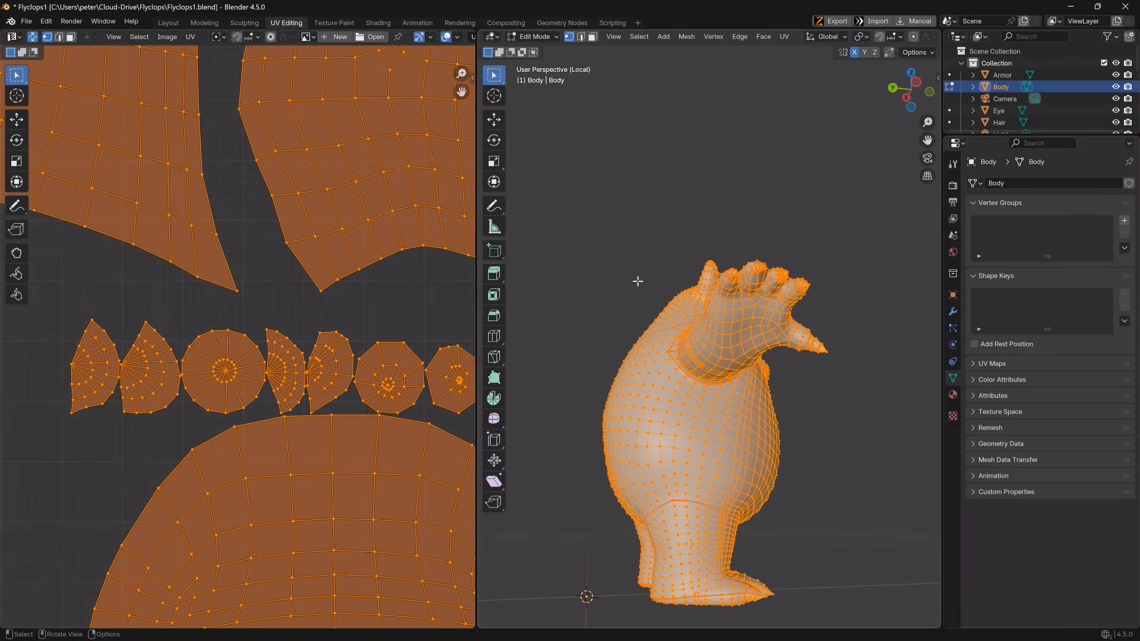
key(u)
click(234, 390)
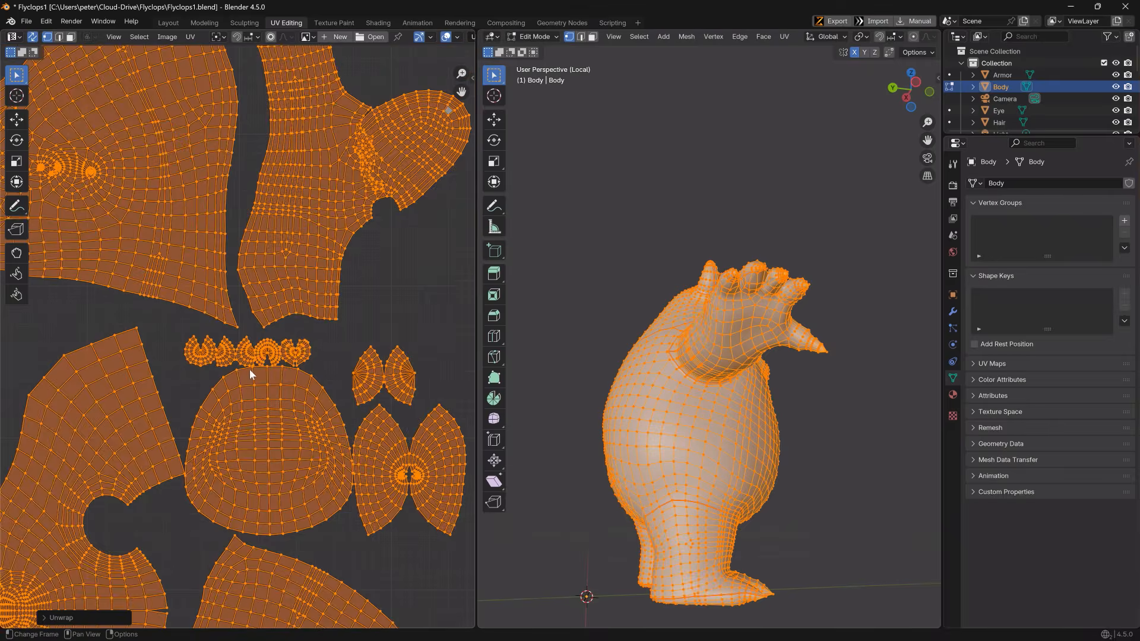
Step: Mark a new seam across the upper back, from the arm joint seam to the vertical spine seam, below the existing cross seam
scroll(312, 349, down, 4)
scroll(267, 333, up, 3)
click(203, 311)
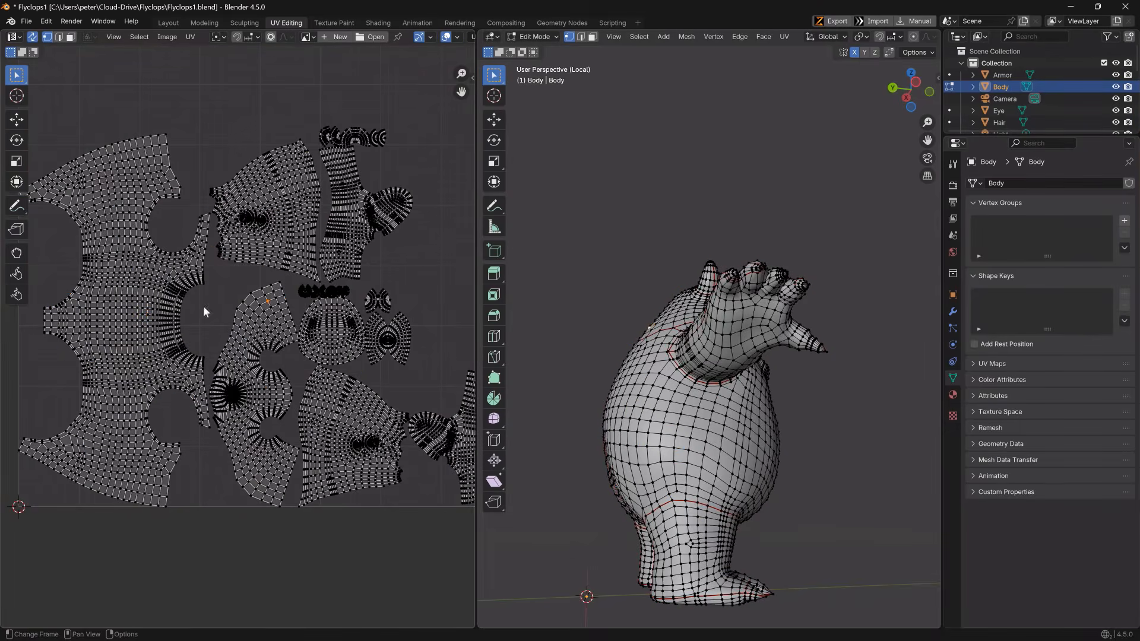
scroll(804, 349, up, 4)
middle_drag(746, 336, 810, 356)
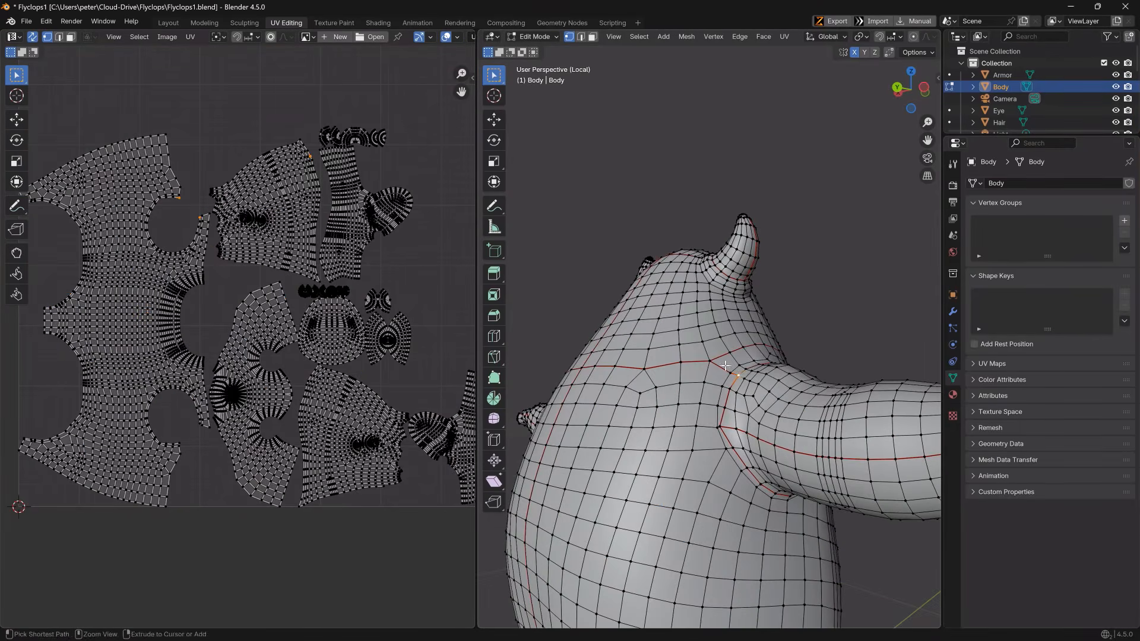
key(F3)
click(763, 404)
click(720, 426)
middle_drag(560, 427, 571, 432)
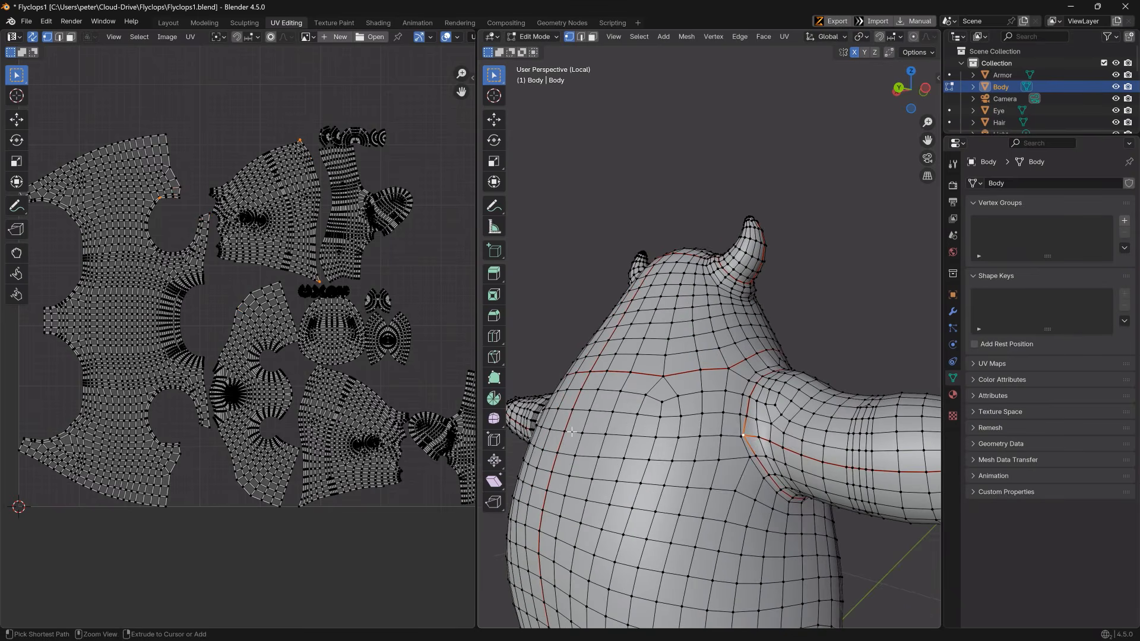
key(F3)
text(mar)
key(Return)
middle_drag(761, 435, 770, 443)
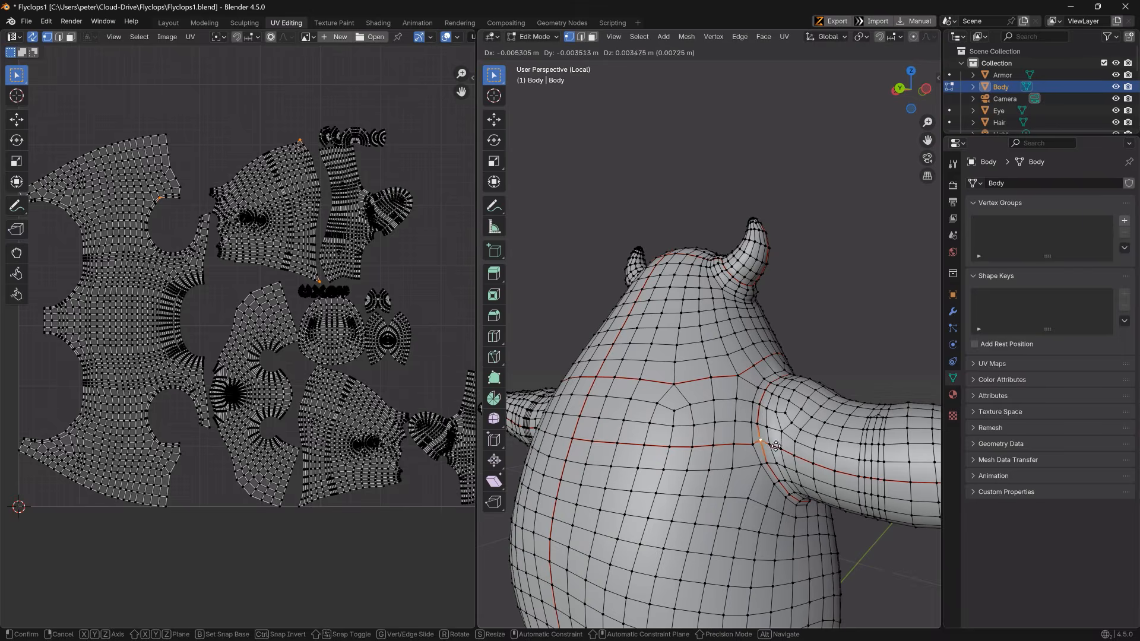
Step: Nudge the seam vertex beside the arm joint, select the entire body mesh and unwrap it again
key(a)
key(q)
click(770, 450)
click(752, 432)
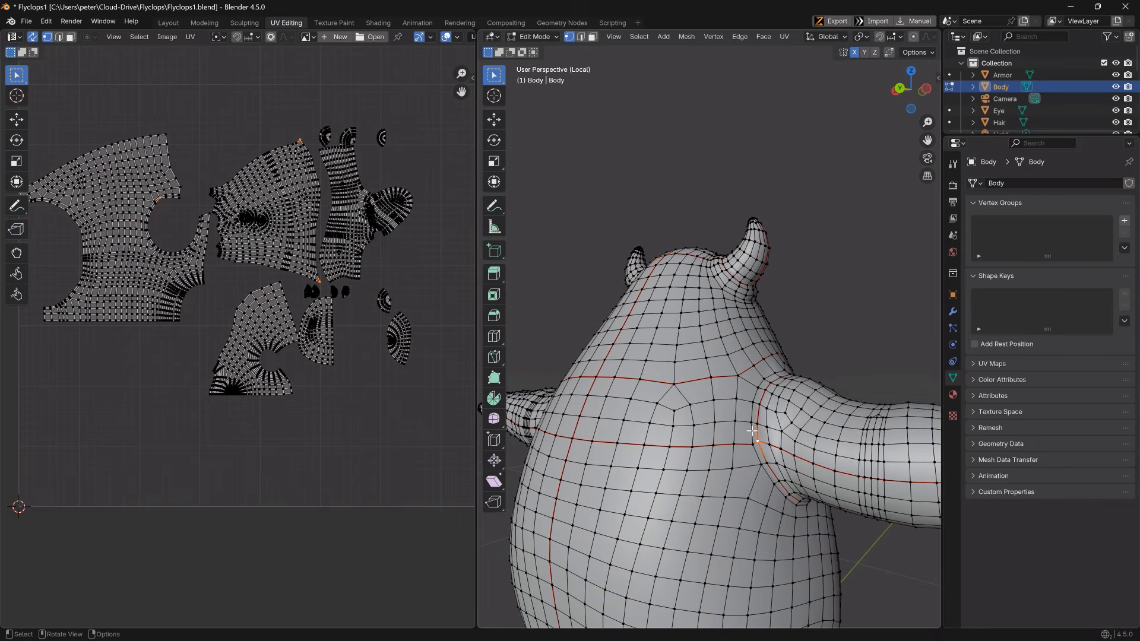
key(a)
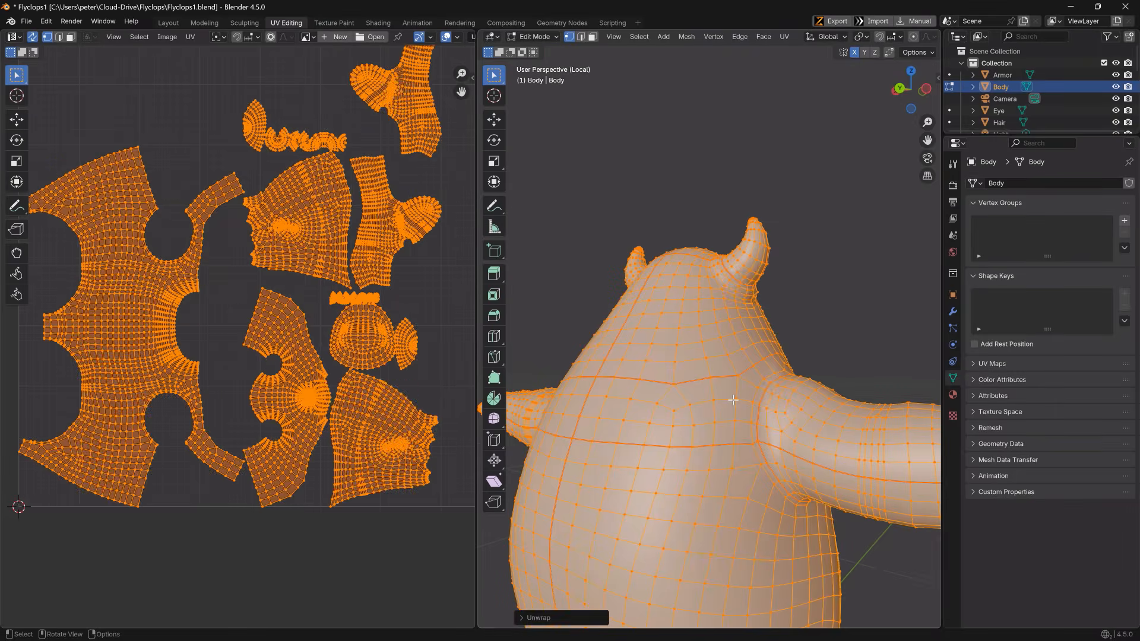
Step: Set up Ucupaint on the Flyclops material as a Principled tree with Color, Ambient Occlusion, Metallic, Roughness and Normal channels
key(KP_1)
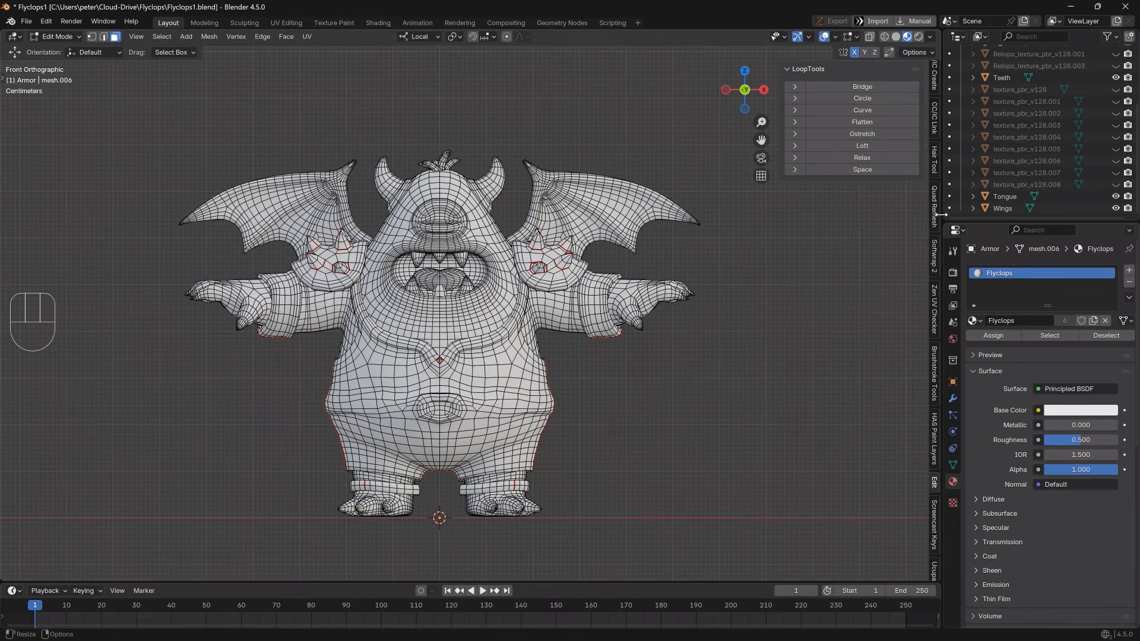
scroll(931, 489, down, 5)
click(933, 527)
click(849, 147)
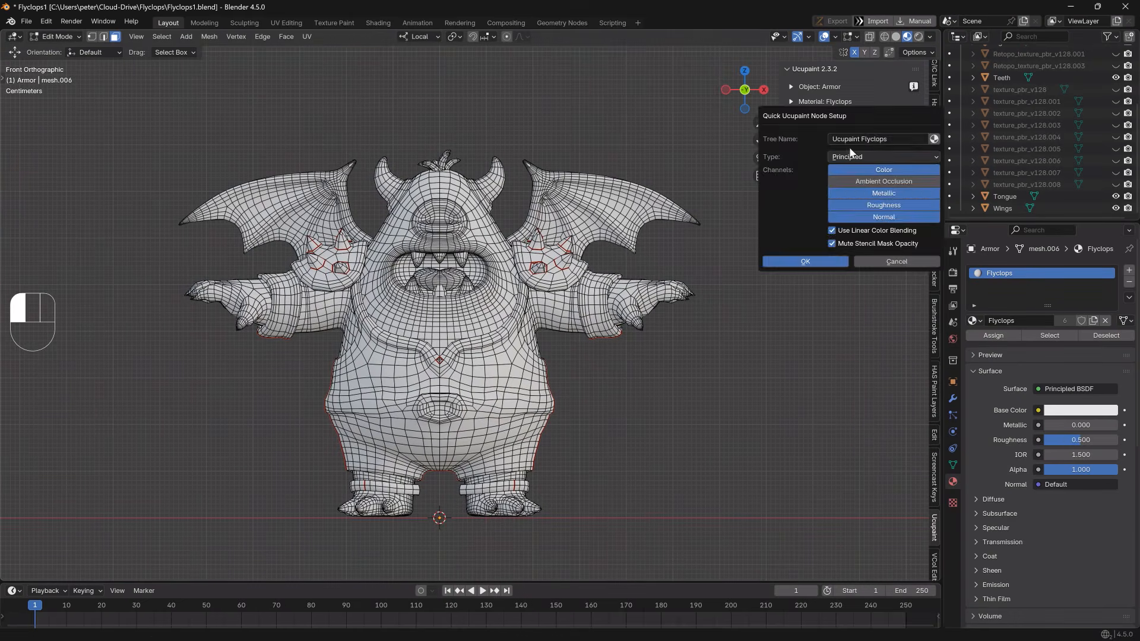
click(842, 262)
scroll(535, 318, down, 2)
scroll(506, 316, up, 3)
Step: Select the skin areas of the Body mesh on the head, arms and feet as linked faces delimited by UVs
key(l)
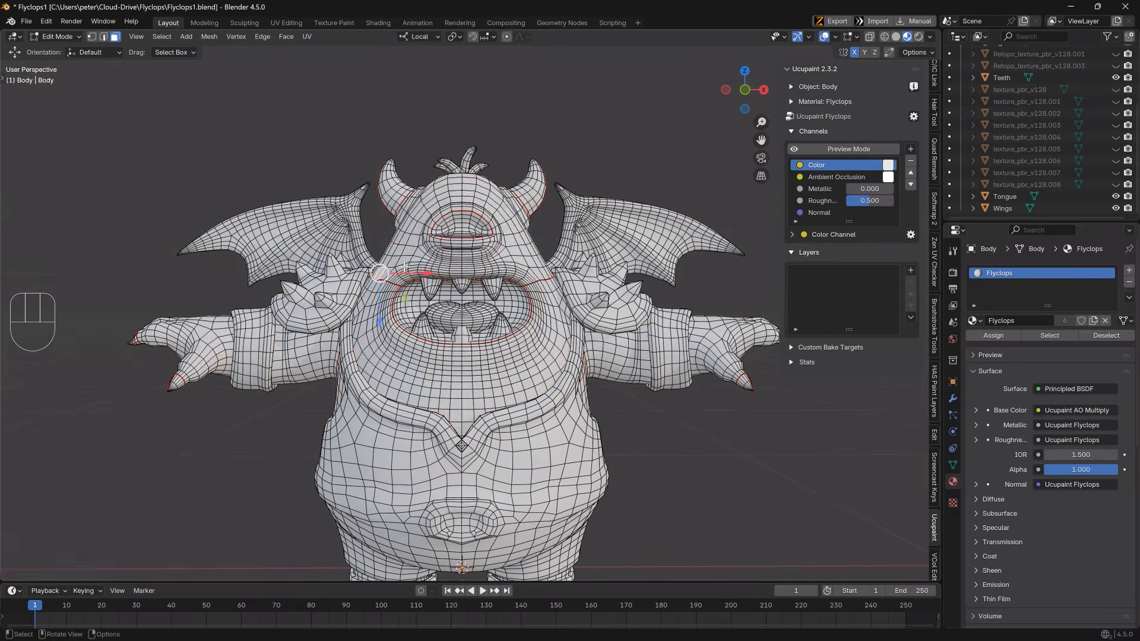
key(l)
key(l)
key(l)
key(l)
scroll(533, 444, down, 3)
middle_drag(533, 499, 420, 385)
key(l)
key(l)
key(l)
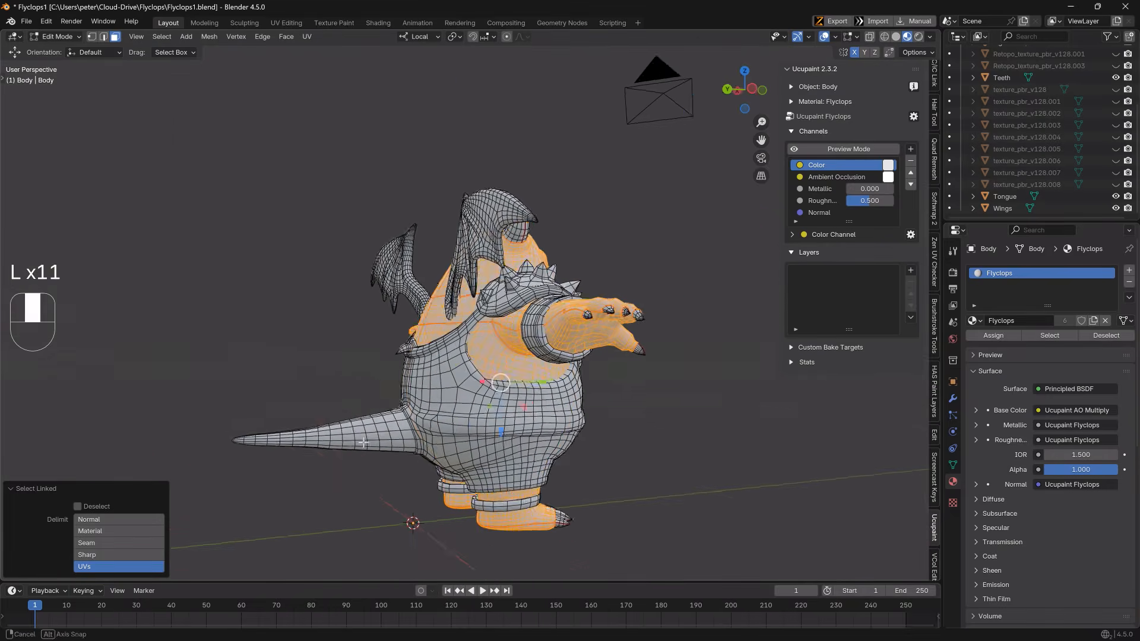
Step: Bring the Hair mesh into edit mode alongside the Body with the skin and hair faces selected, and save the file
key(Tab)
key(Tab)
key(Tab)
key(Tab)
key(l)
key(KP_1)
key(KP_1)
key(KP_1)
key(l)
key(Tab)
key(Tab)
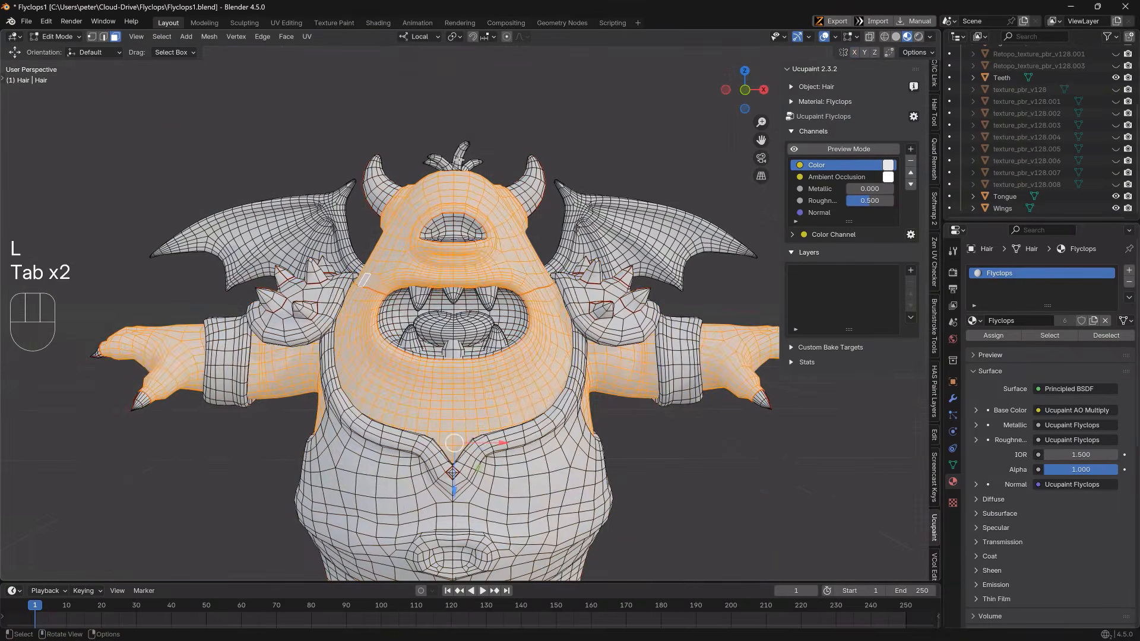
key(u)
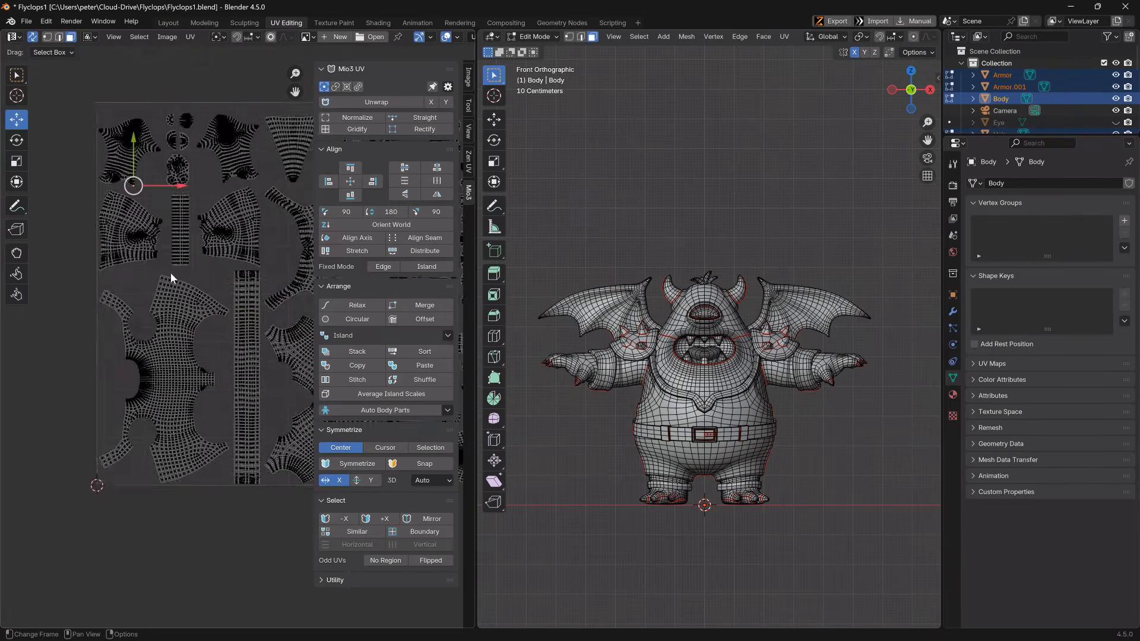
key(ctrl+s)
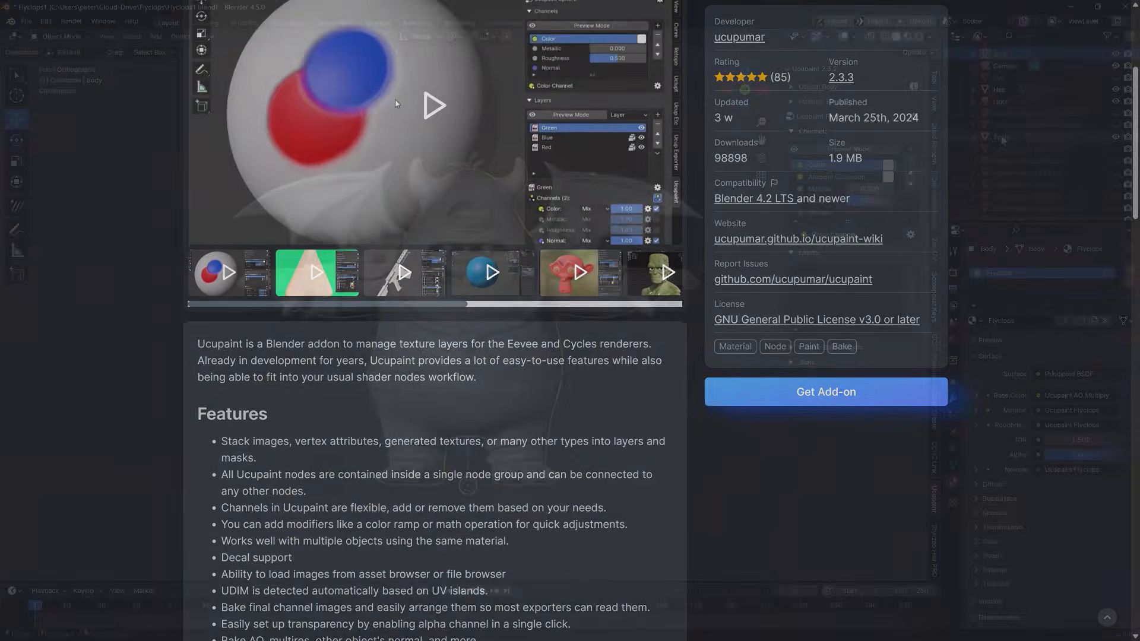
Step: Read through the Ucupaint add-on page, covering its features, compatibility, release notes, permissions and reviews
scroll(570, 321, down, 3)
scroll(435, 321, down, 8)
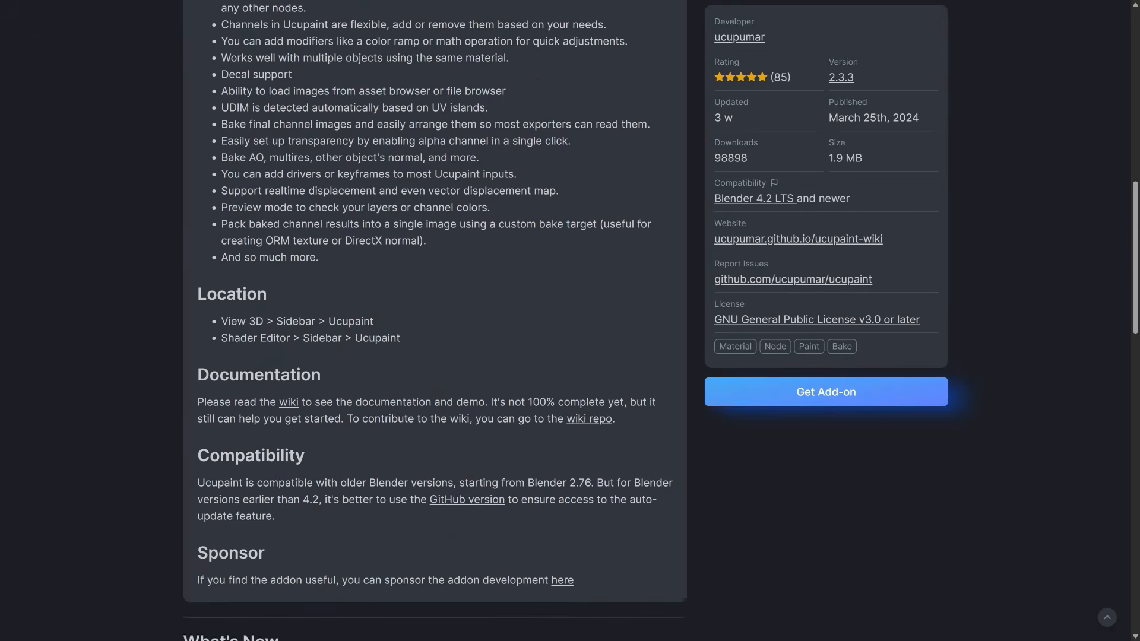
scroll(435, 320, down, 3)
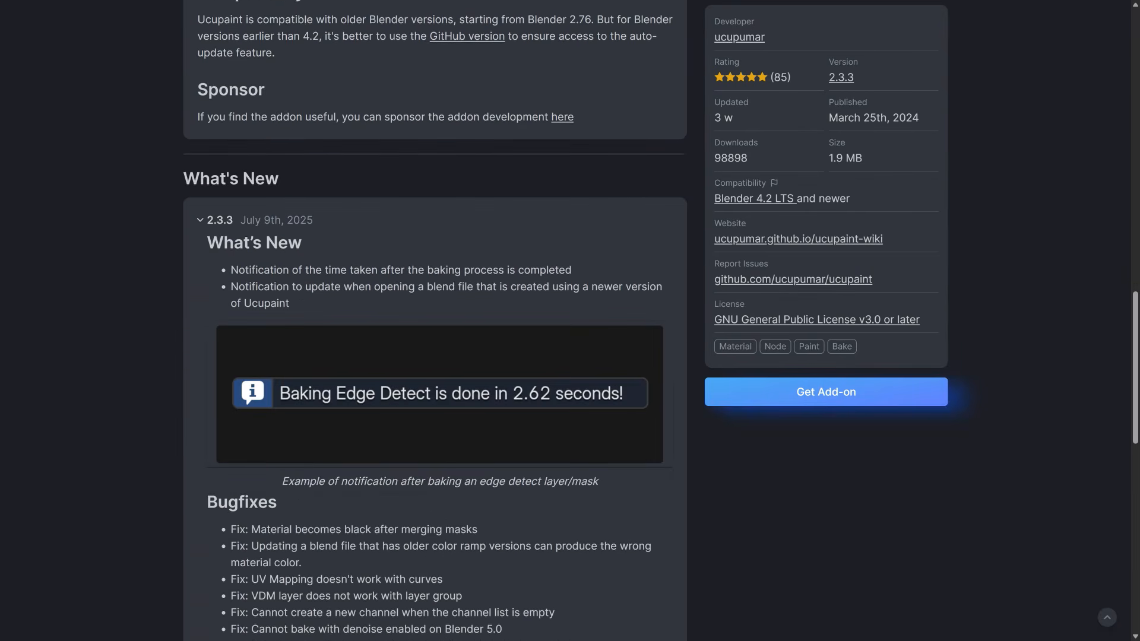
scroll(436, 321, down, 10)
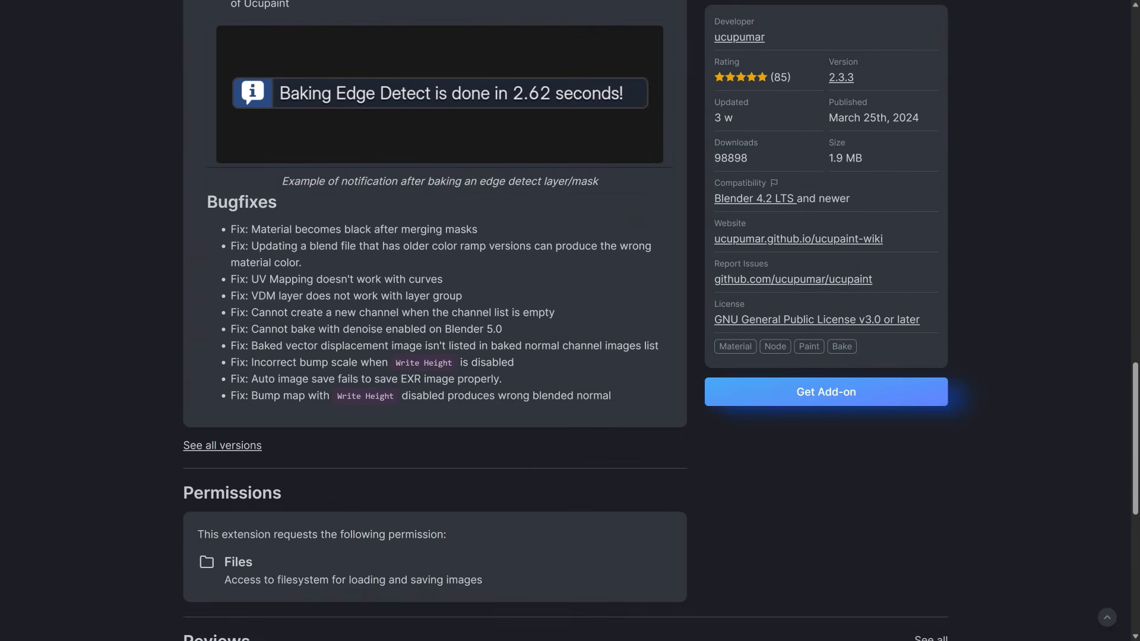
scroll(435, 320, down, 2)
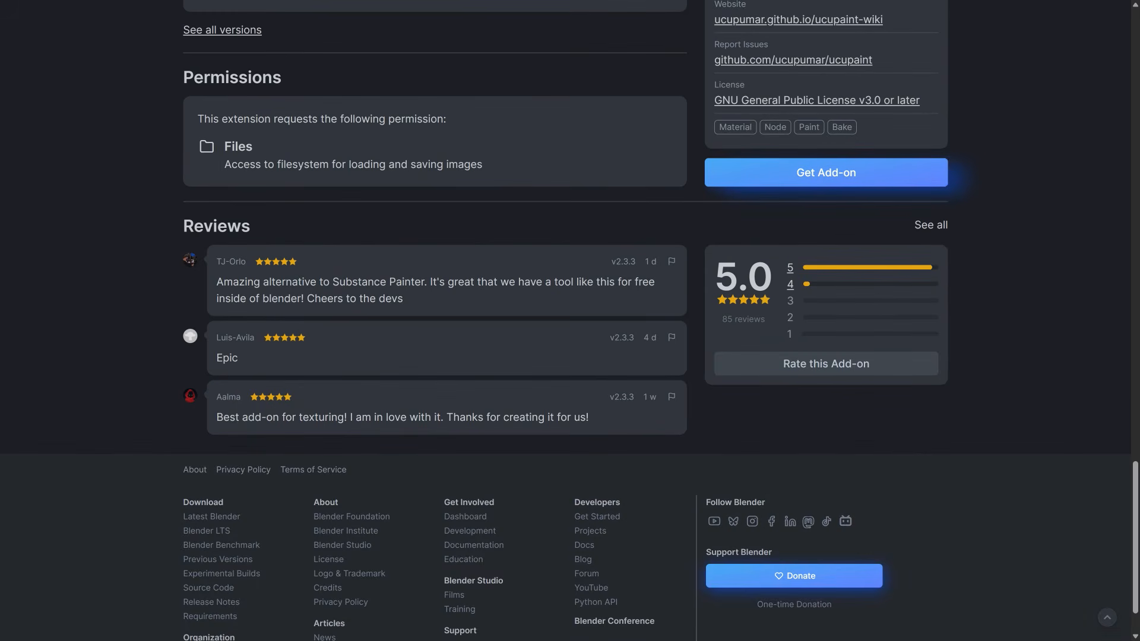
scroll(435, 320, up, 10)
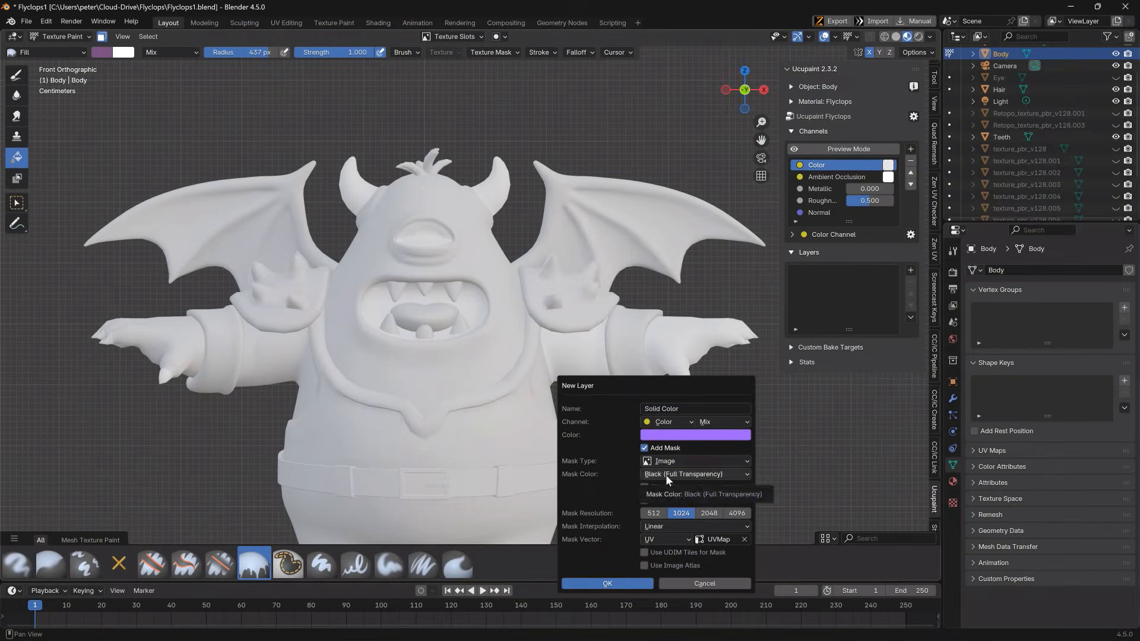
Step: Add a purple solid color layer to the Color channel with a black 1024 image mask on UVMap, and reveal it on the body skin
click(639, 586)
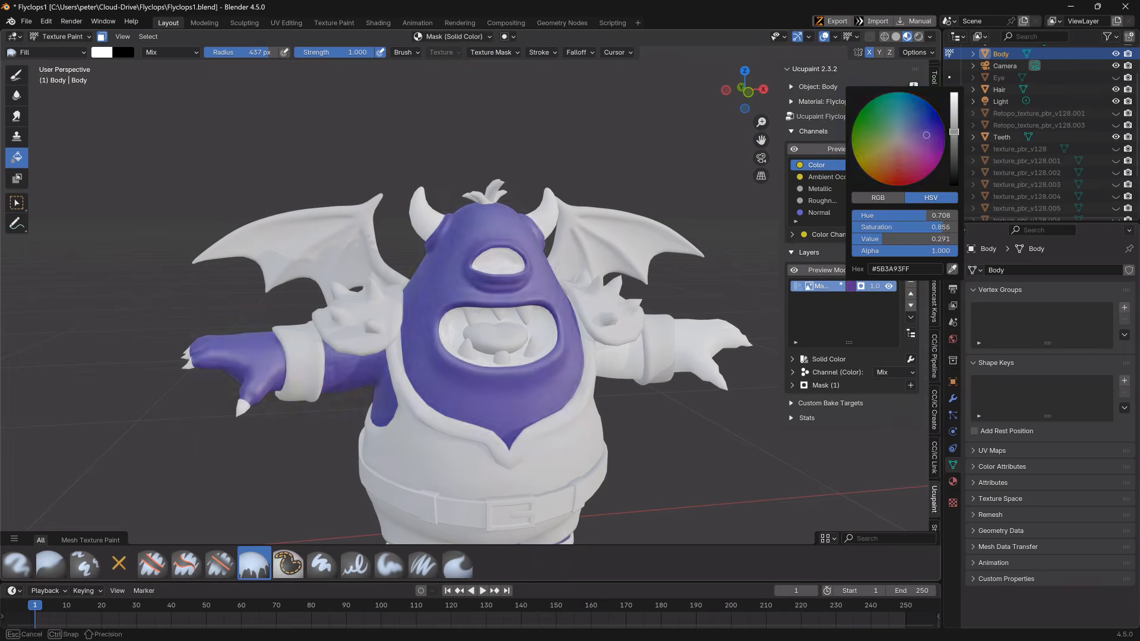
middle_drag(416, 255, 404, 252)
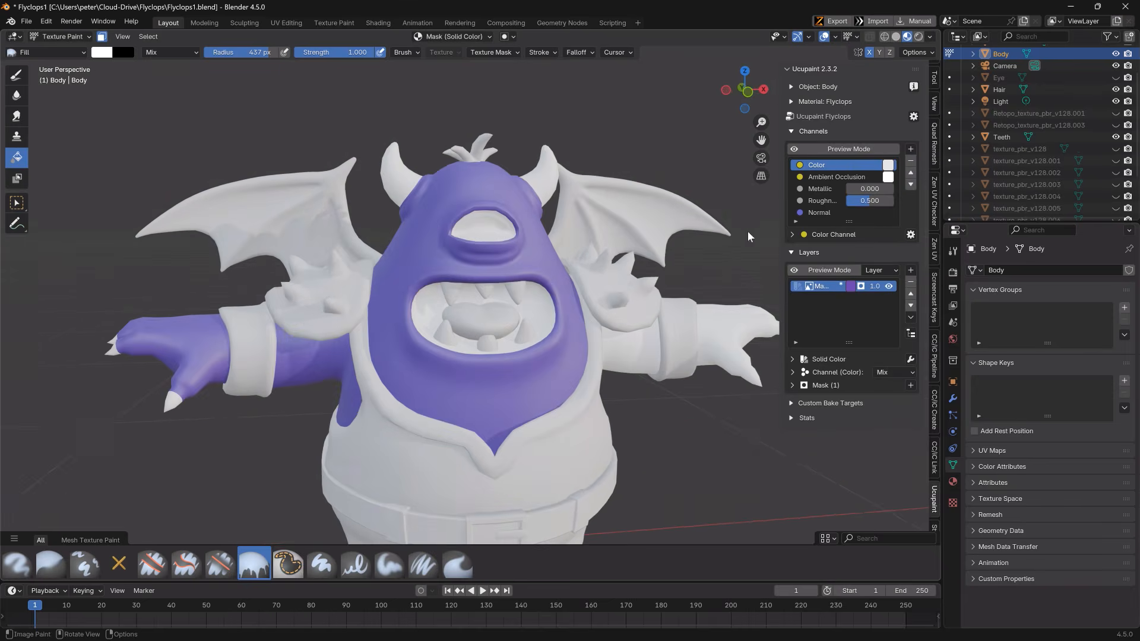
middle_drag(415, 255, 247, 457)
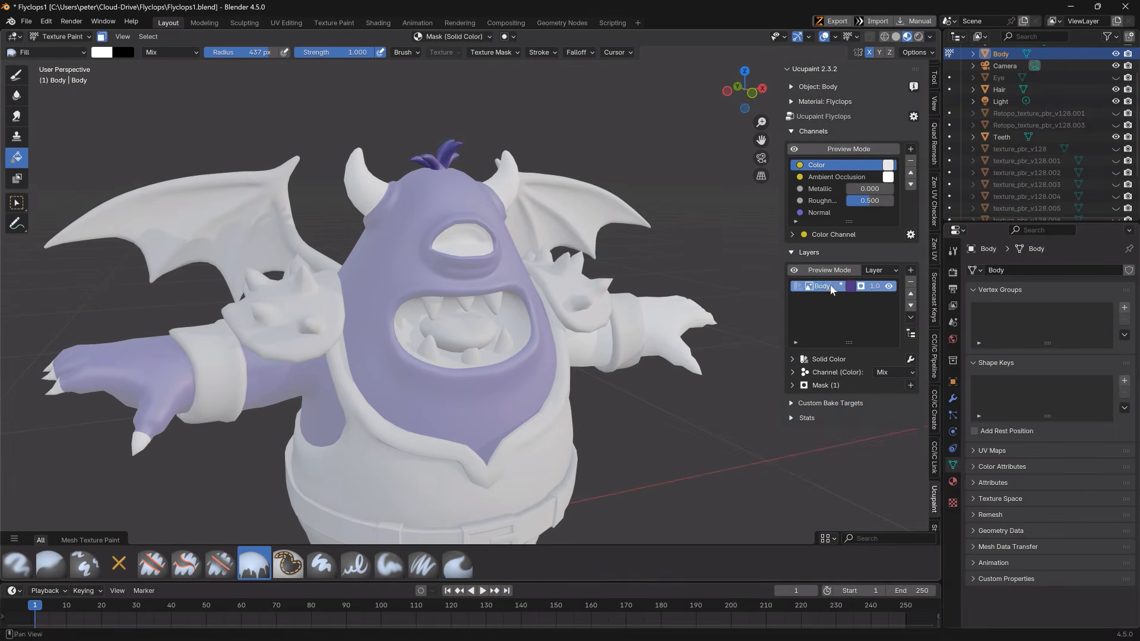
Step: Add another solid color layer with an image mask and expand the mask settings of the Solid Color 1 layer
click(911, 271)
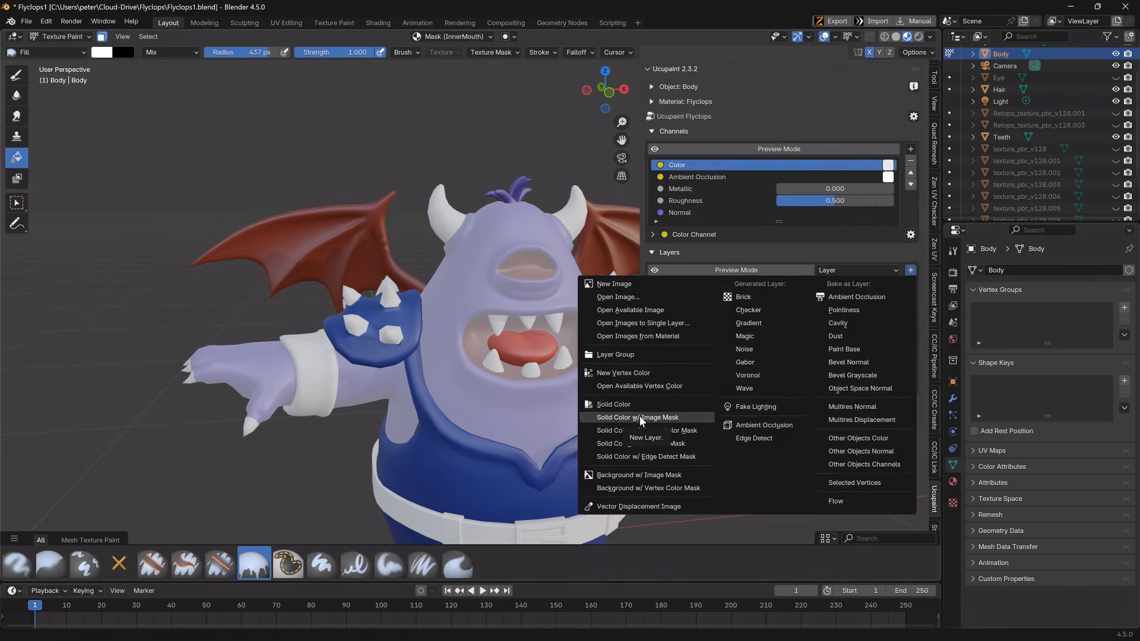
click(641, 418)
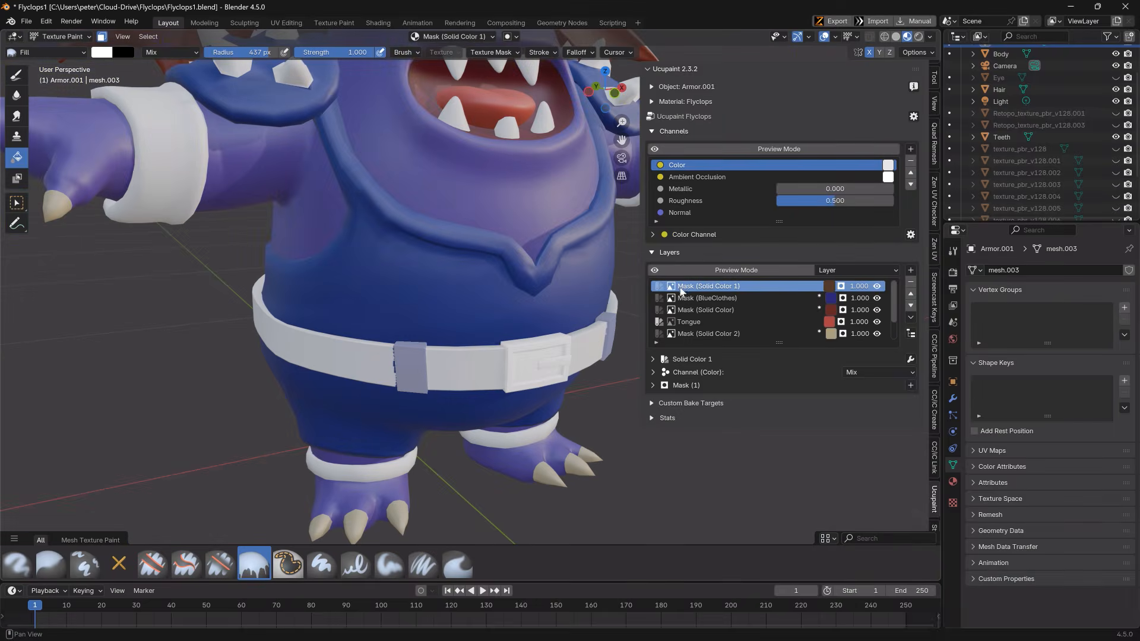
click(654, 386)
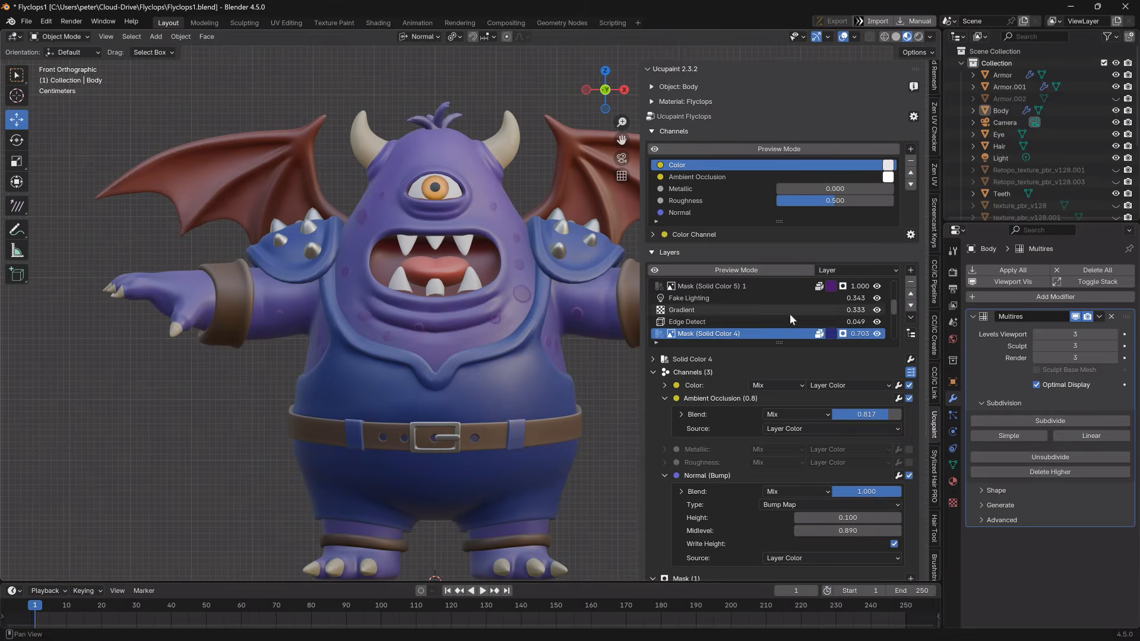
Step: Bake the Body's multires normals to a 4096 layer named Flyclops Normal Multires in the Normal channel, with Add blending and 1 sample
click(912, 238)
click(913, 116)
click(911, 270)
click(869, 408)
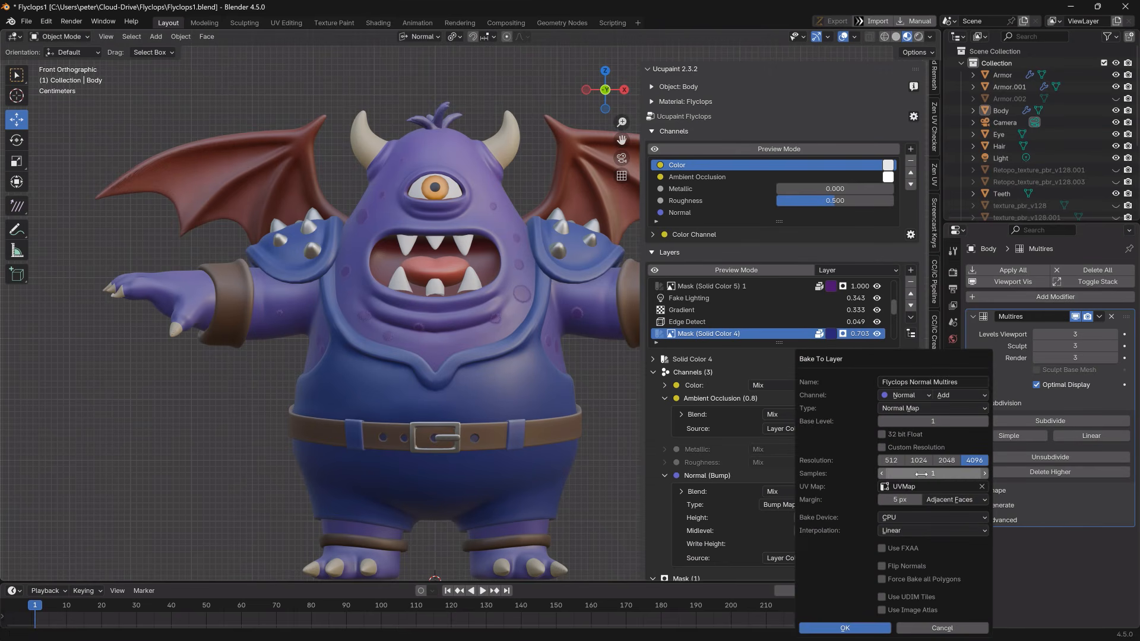
click(845, 628)
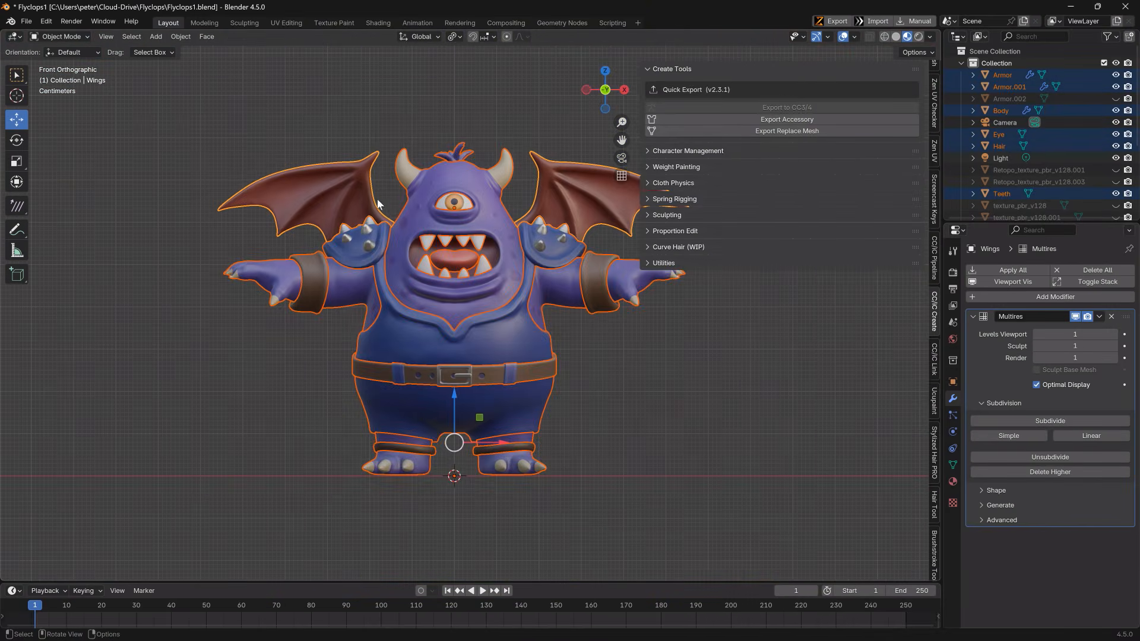
Step: Select all the character's parts and export them as an accessory for Character Creator
drag(170, 88, 824, 525)
click(706, 120)
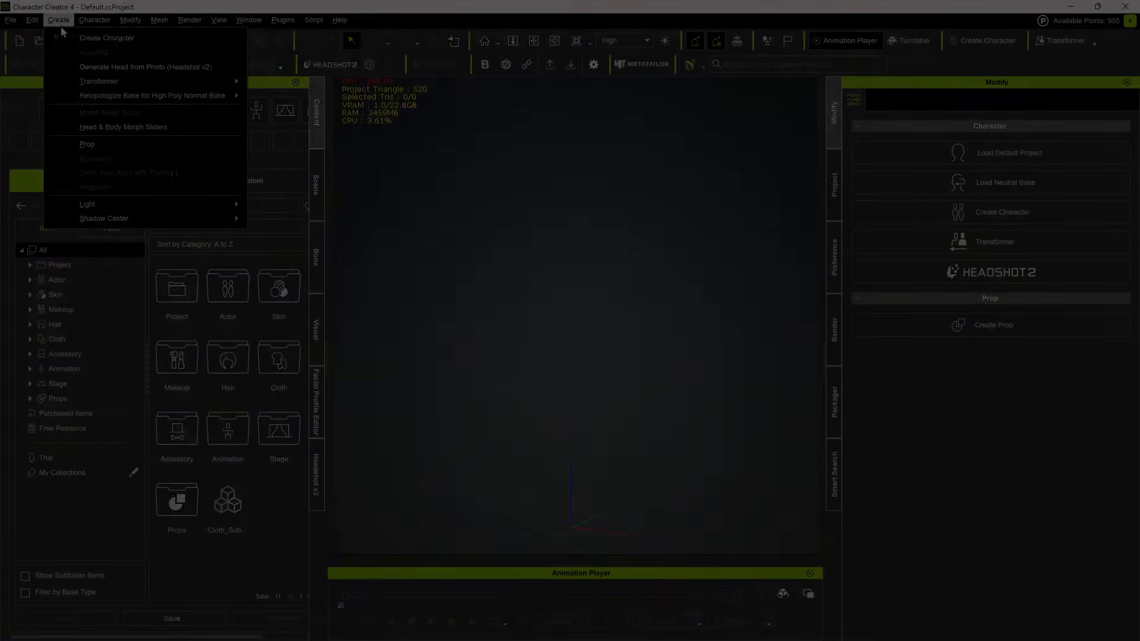
Step: In Character Creator 4, import the character as a prop with the original frame rate, without breaking its meshes into sub-props
click(116, 148)
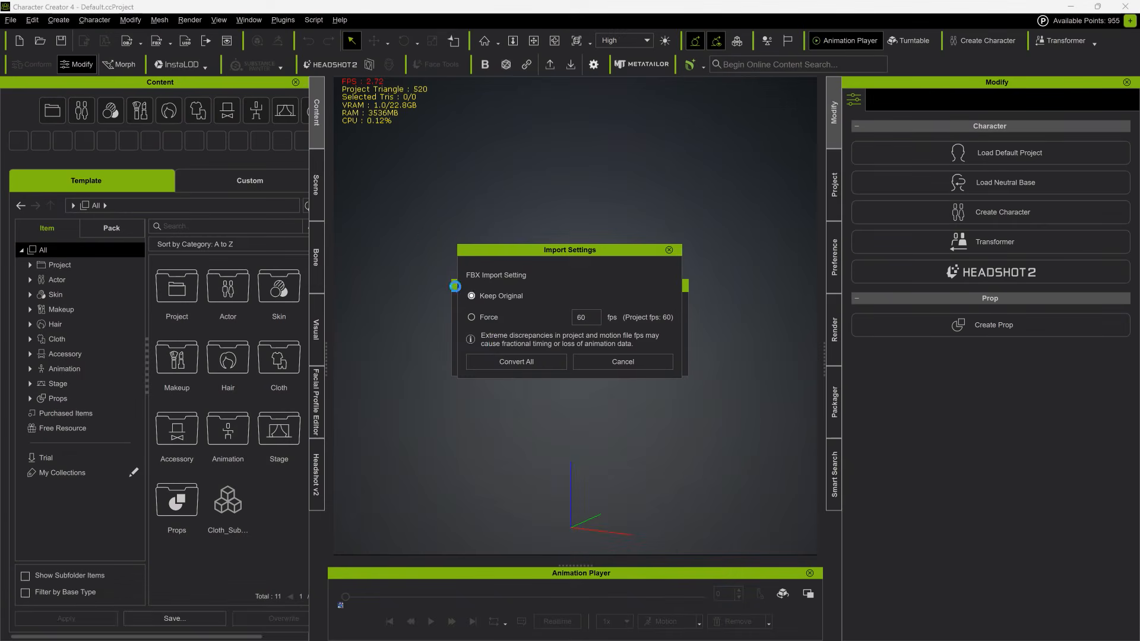
click(510, 362)
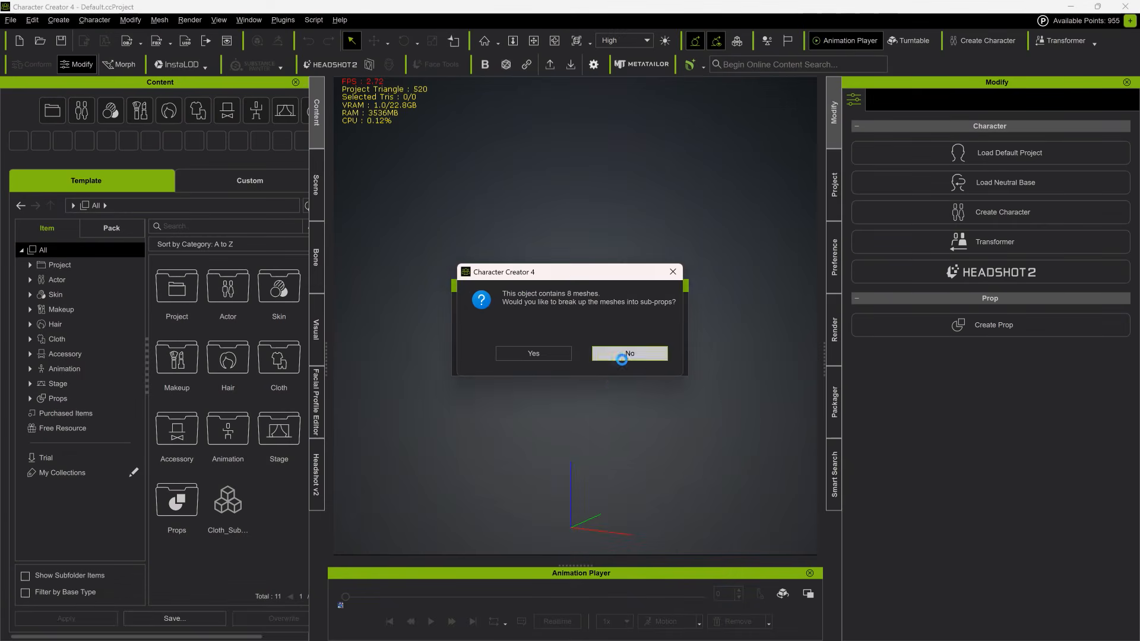
click(622, 355)
right_drag(526, 441, 611, 364)
scroll(611, 369, up, 2)
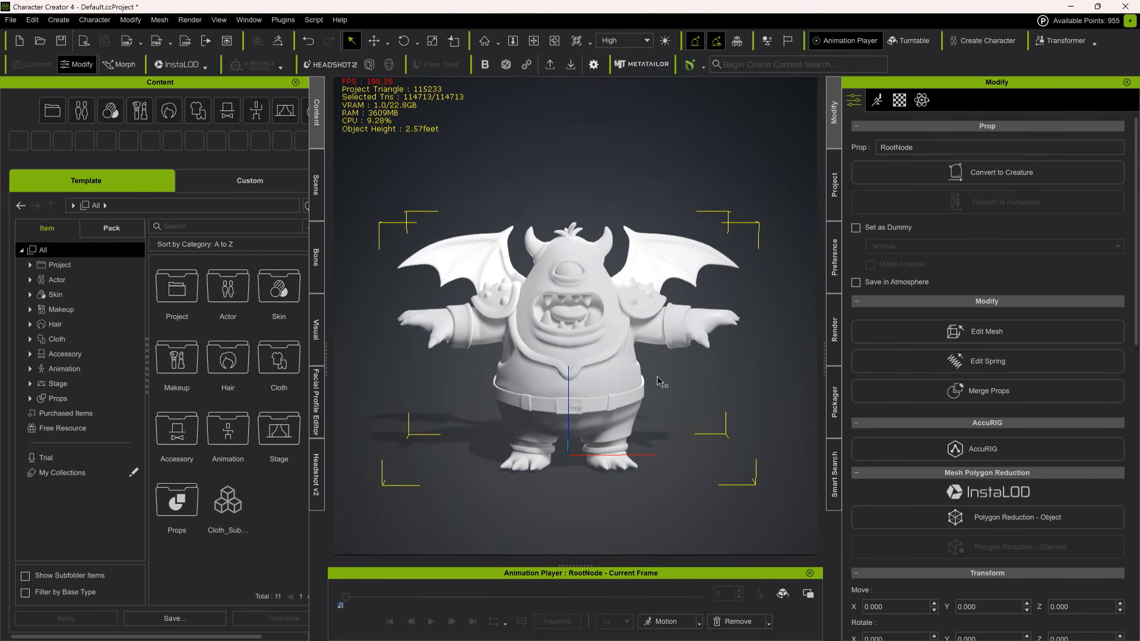
Step: Inspect the imported prop's material list and texture settings, and look over the deselected model in the viewport
click(898, 100)
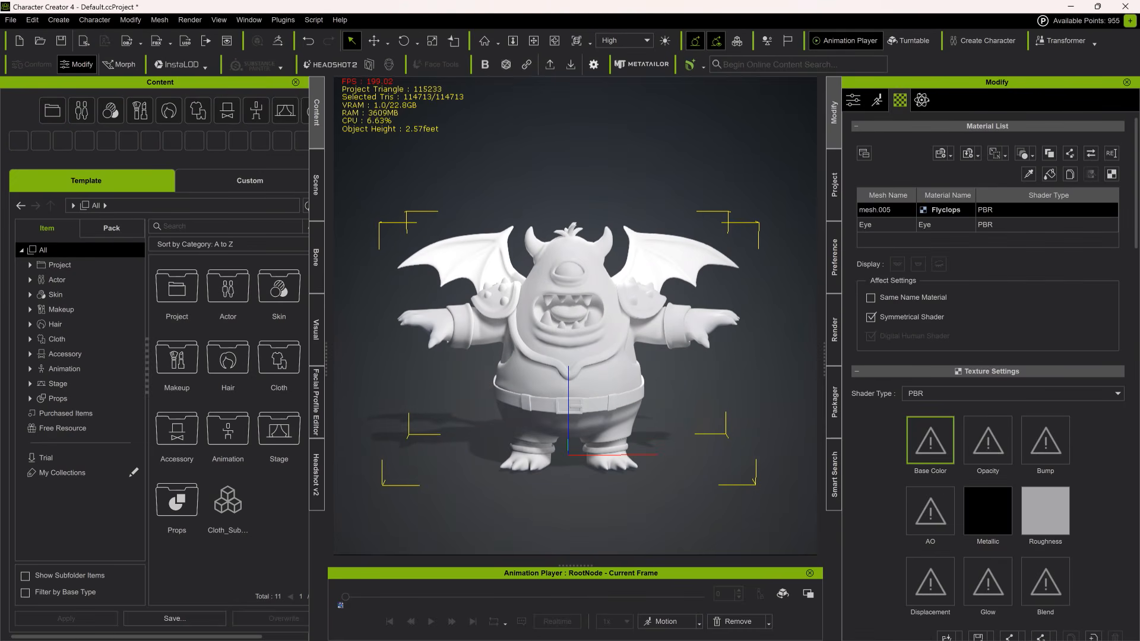
click(671, 378)
scroll(671, 378, up, 1)
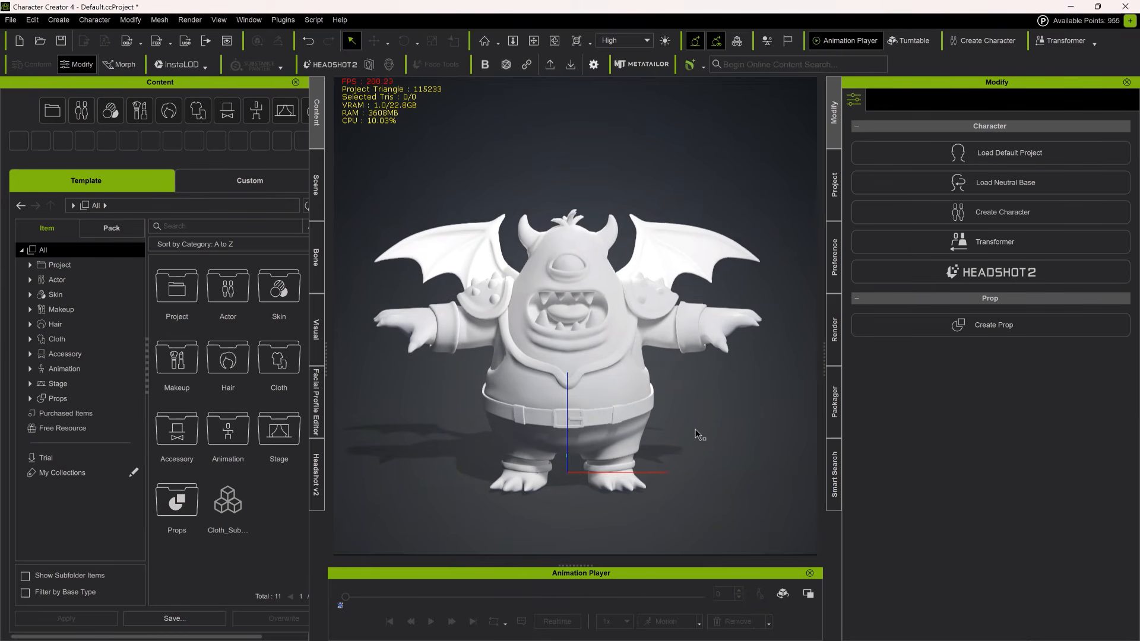
middle_drag(696, 426, 701, 393)
right_drag(702, 393, 677, 394)
middle_drag(677, 394, 672, 362)
scroll(667, 325, down, 2)
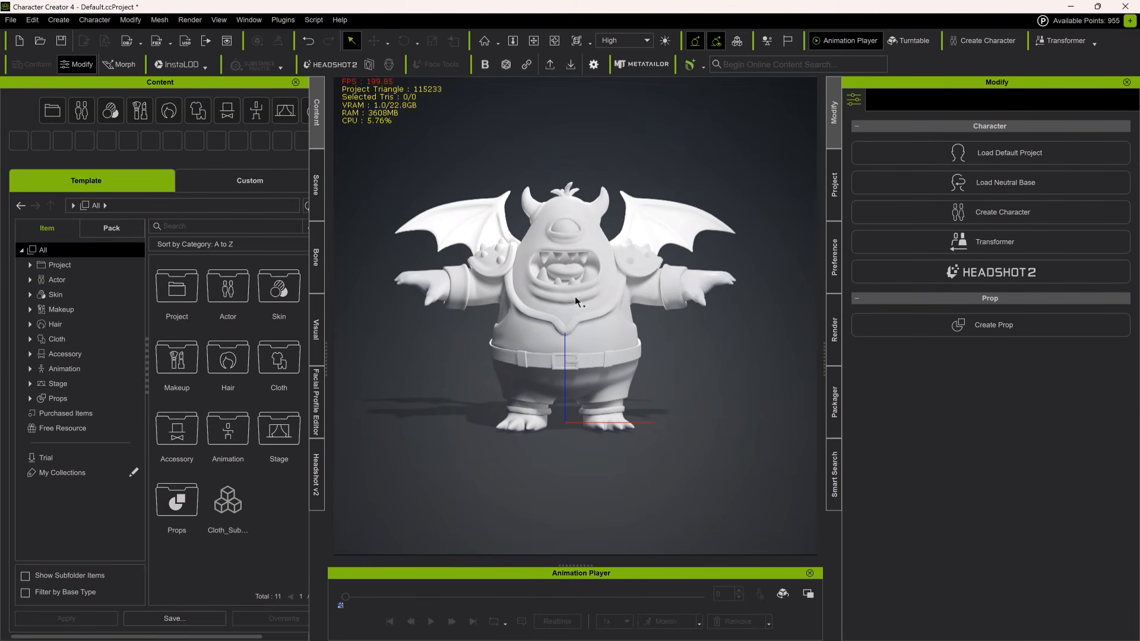
Step: Select the monster prop, start AccuRIG and create the joint guides for all meshes
click(615, 276)
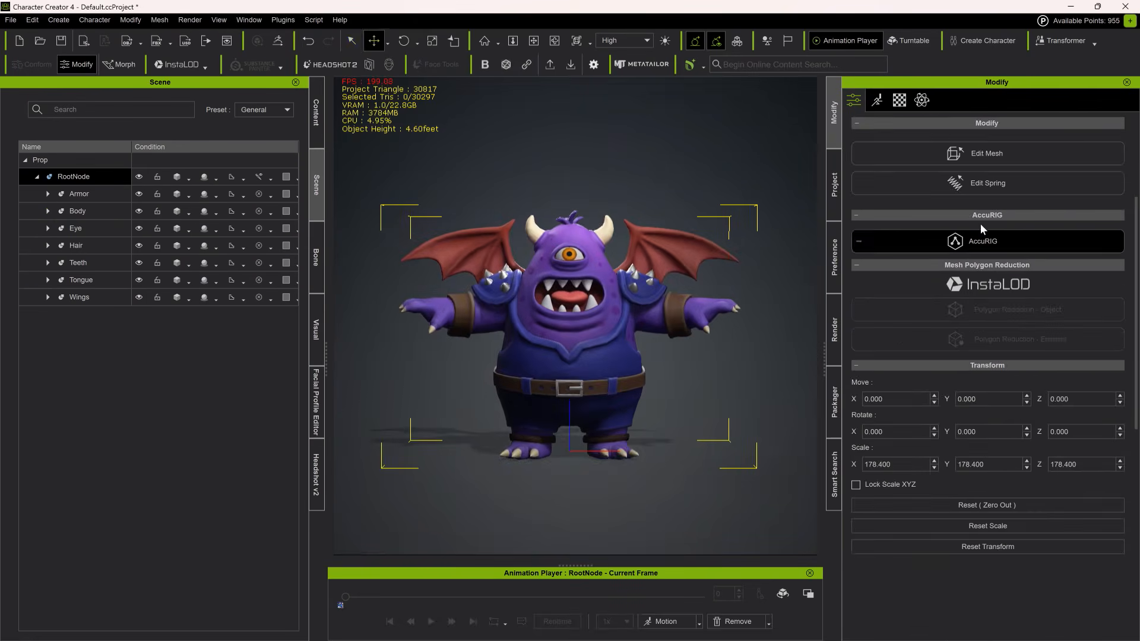
click(981, 224)
click(981, 352)
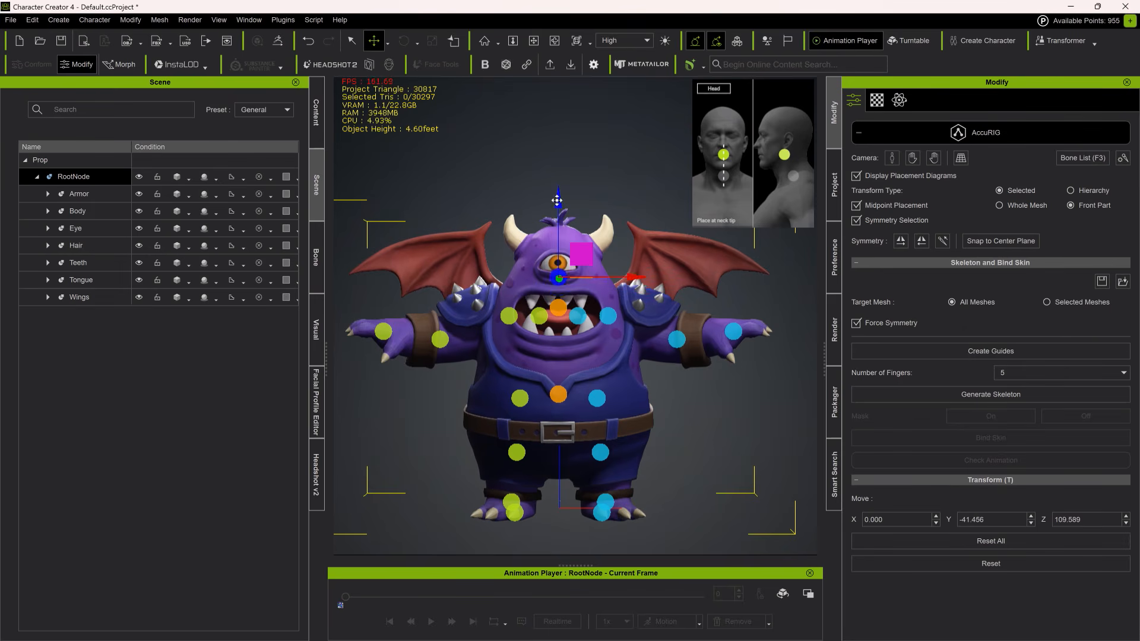
Step: Reposition the shoulder, elbow and wrist guides symmetrically along the arms, placing the wrists at the outer edge of the brown cuffs
click(510, 316)
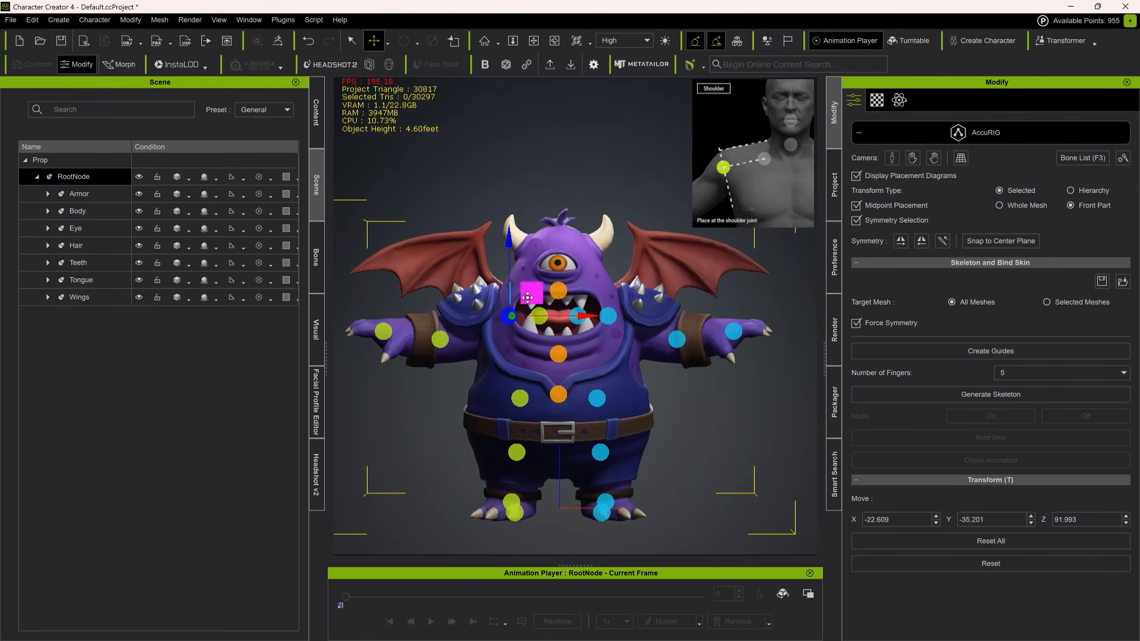
click(444, 338)
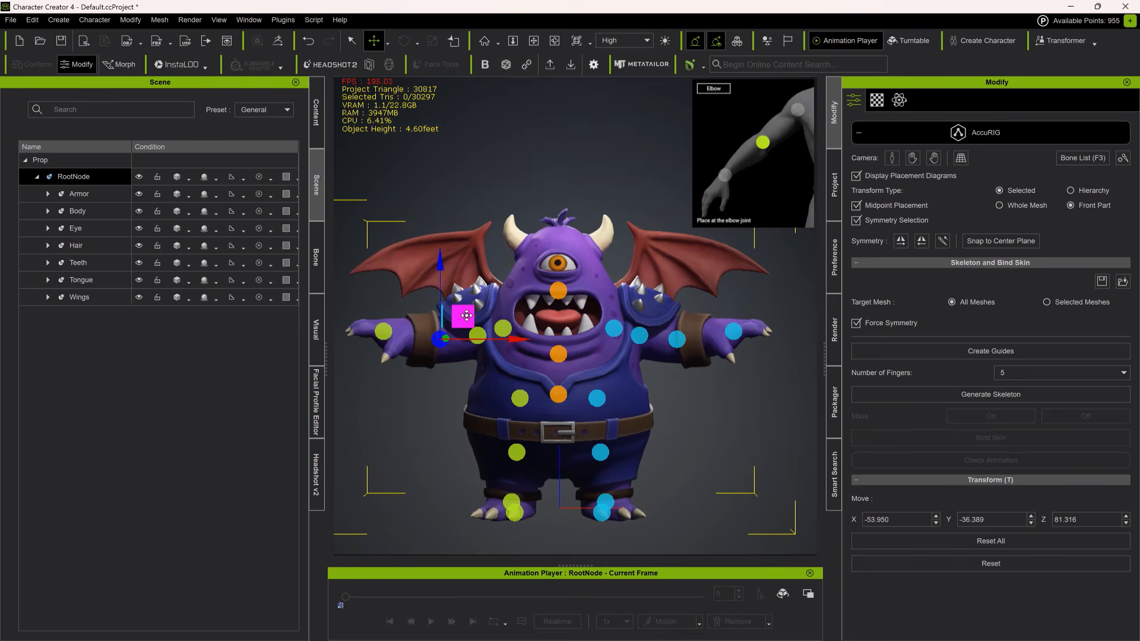
click(384, 332)
drag(404, 309, 425, 310)
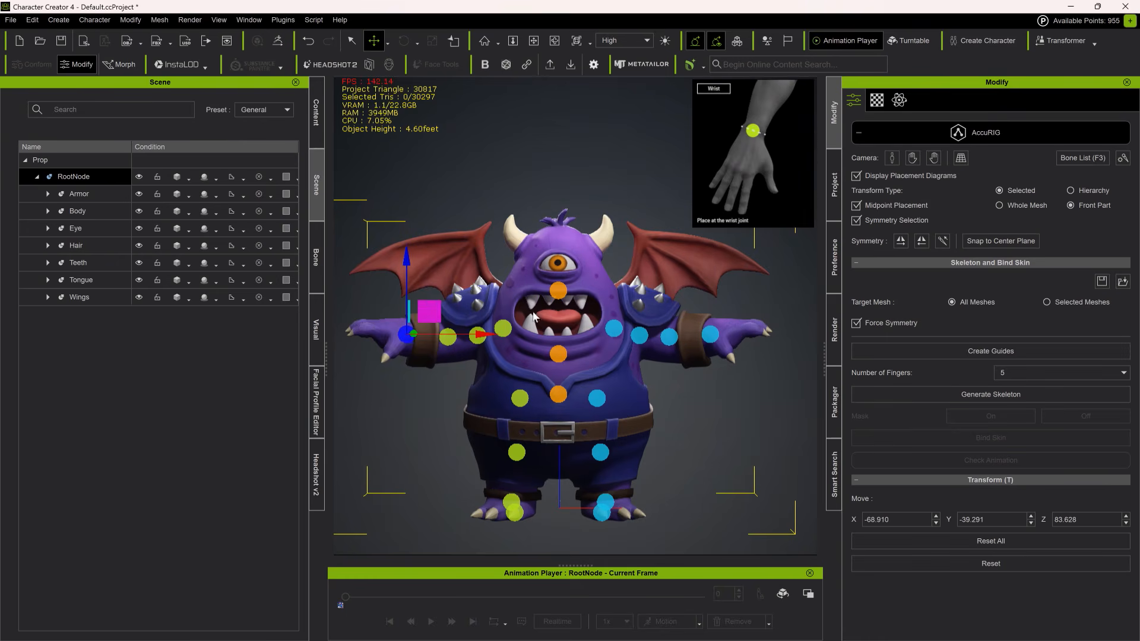
click(506, 324)
Step: Lower the neck guide below the mouth, the pelvis guide below the belt and the knee guides to just above the ankle cuffs
click(558, 354)
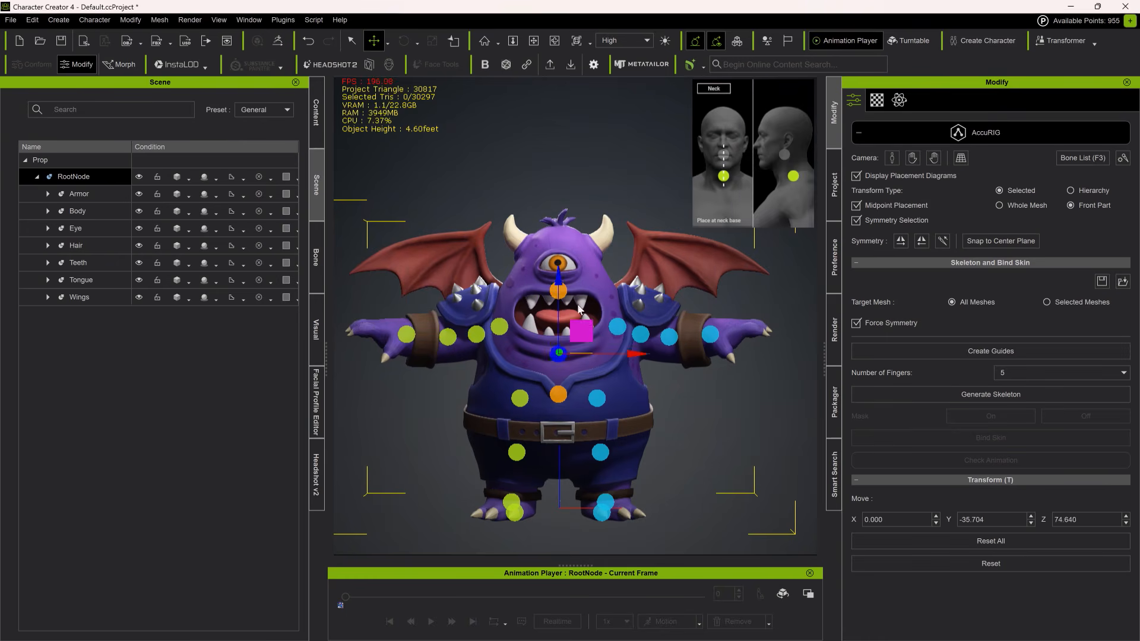
click(554, 397)
click(516, 453)
drag(539, 430, 533, 459)
Step: Move the toe base guides outward onto the toes, at about X -28.3, Z 1.9, and adjust the ankle guides above them
click(515, 514)
mouse_move(538, 490)
mouse_down()
mouse_move(513, 493)
mouse_move(526, 484)
mouse_up()
click(512, 501)
right_drag(527, 499, 525, 490)
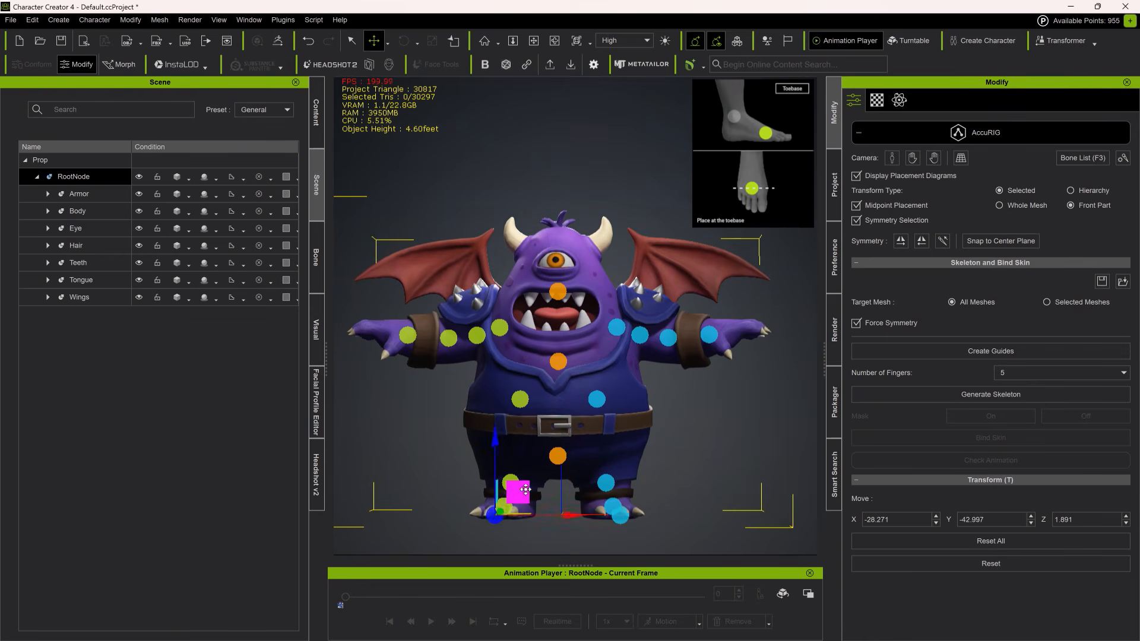
Step: Raise the pelvis guide to just below the belt buckle, fine-tune the knee and neck guides, and lower the head guide to about Z 95.7
click(557, 454)
click(511, 483)
click(558, 360)
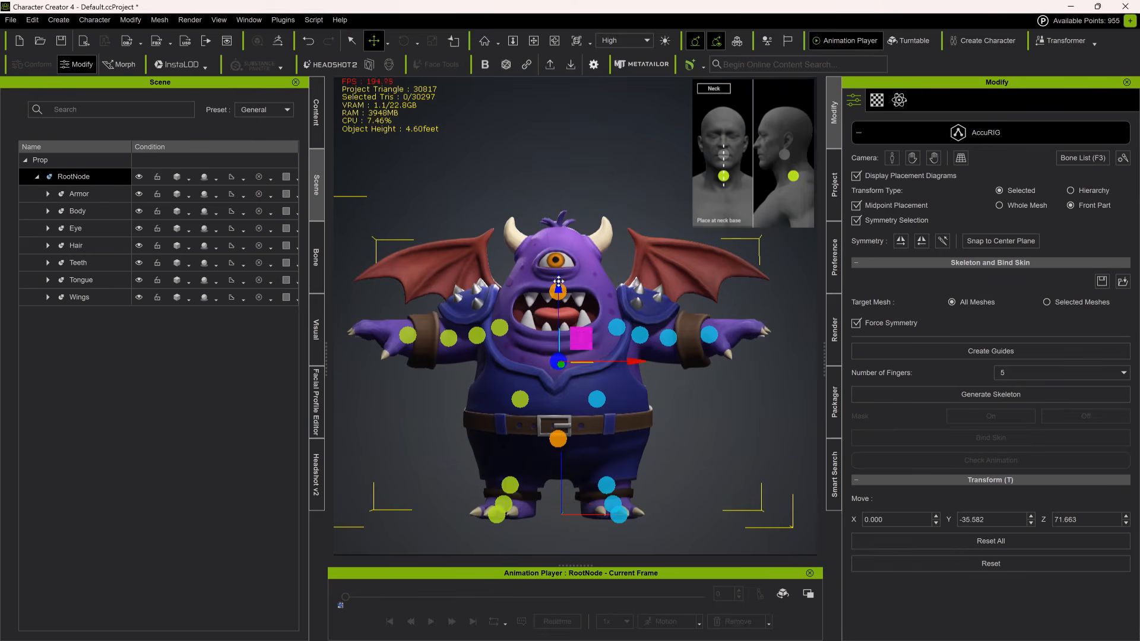
click(448, 337)
click(555, 293)
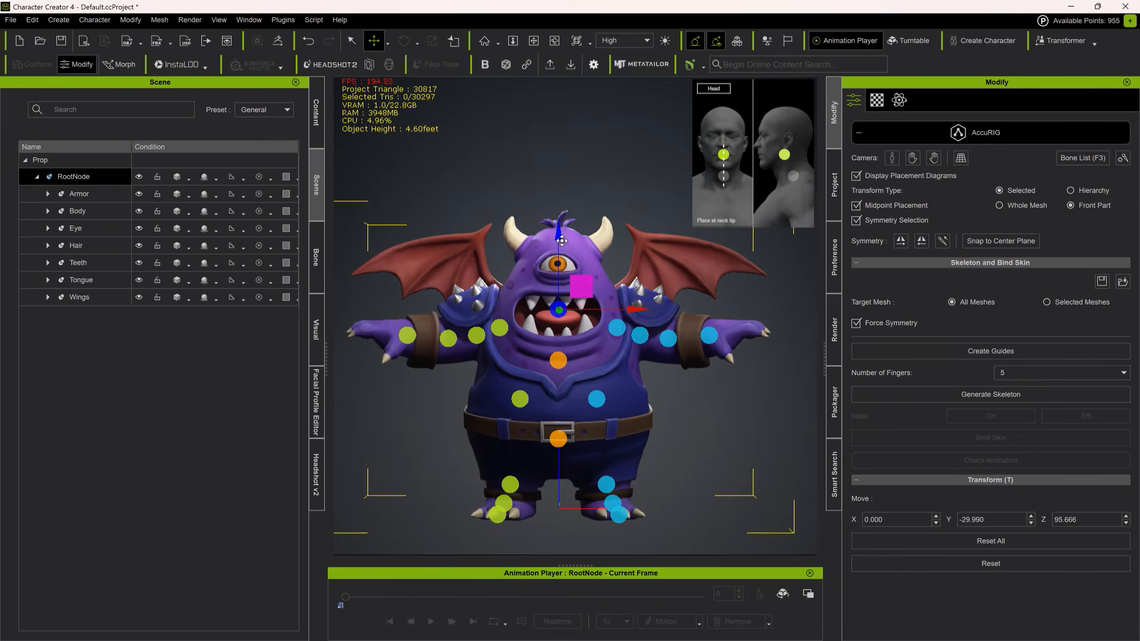
Step: Generate the skeleton with five fingers per hand, adjust the right hip joint with symmetry, and bind the skin
click(950, 394)
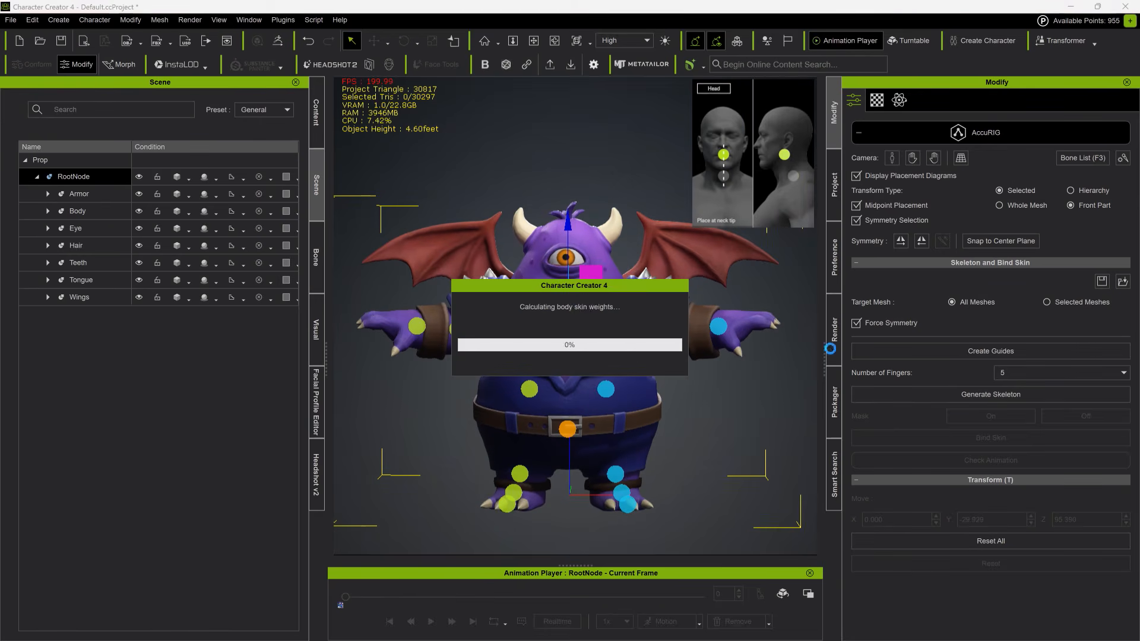
click(547, 412)
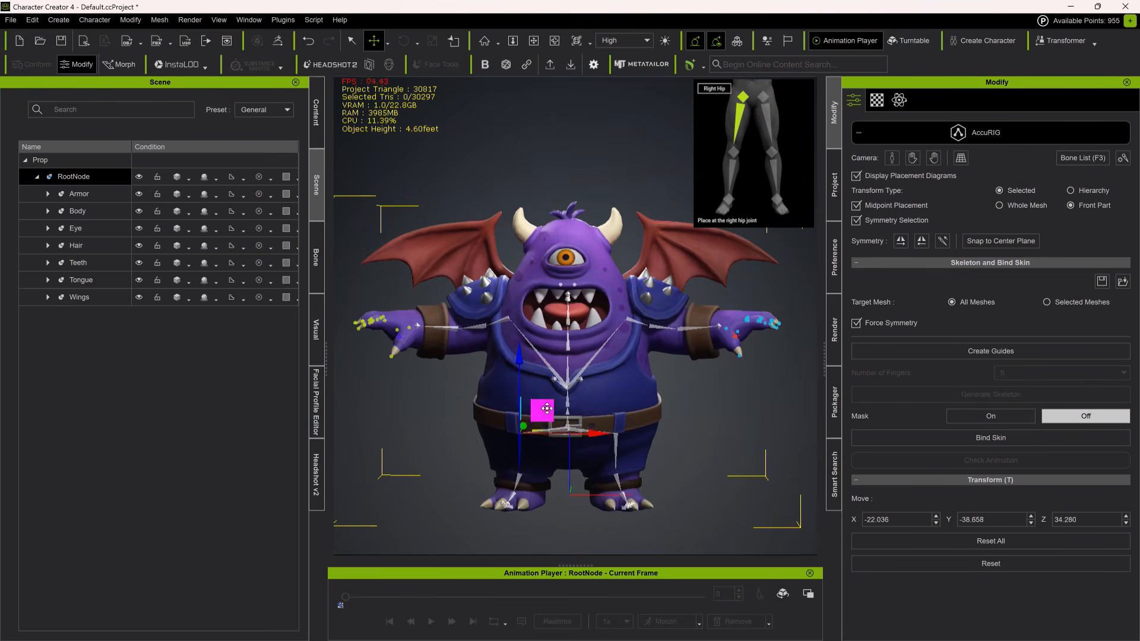
drag(548, 419, 533, 360)
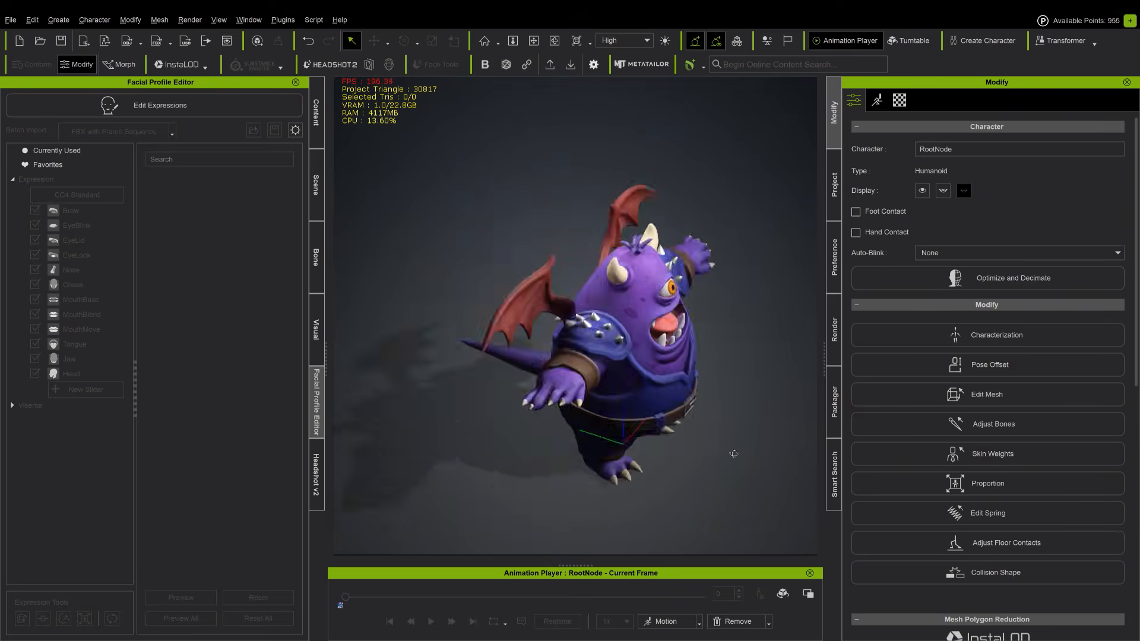
Step: Open Skin Weights painting for the Body_0 mesh with colour weights displayed on the character's right hand
click(586, 244)
middle_drag(586, 244, 567, 366)
scroll(567, 366, up, 3)
click(987, 394)
click(956, 143)
click(987, 454)
scroll(988, 439, down, 5)
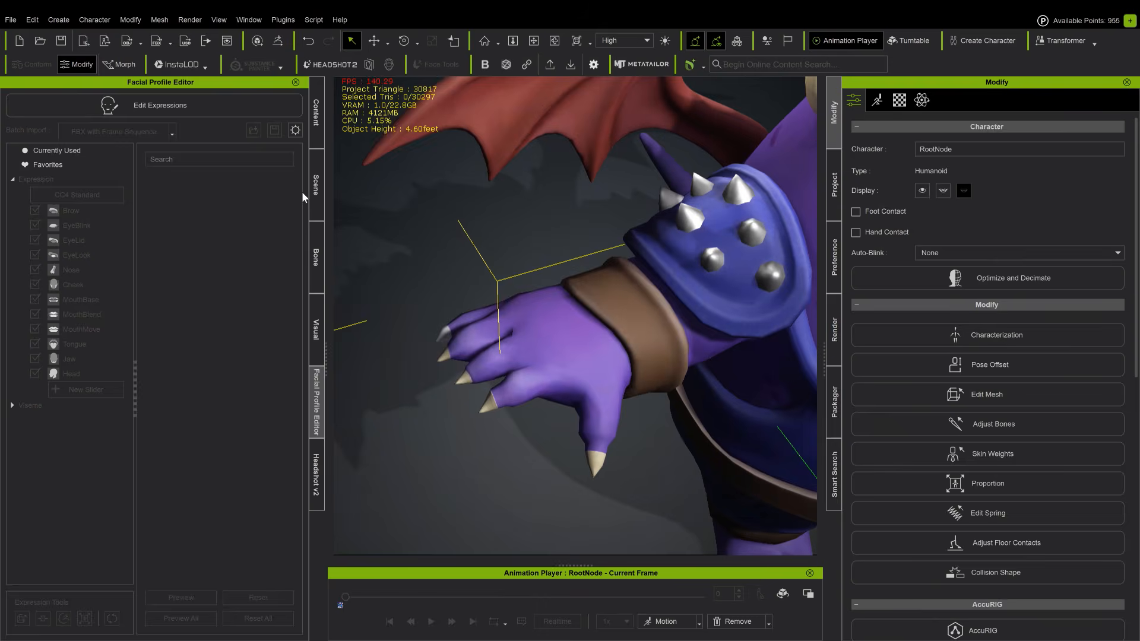
Step: Reduce stray weights around the right index, middle and ring finger bones, using strength 0.1, radius 35 to 40 and Mirror X
drag(534, 338, 597, 355)
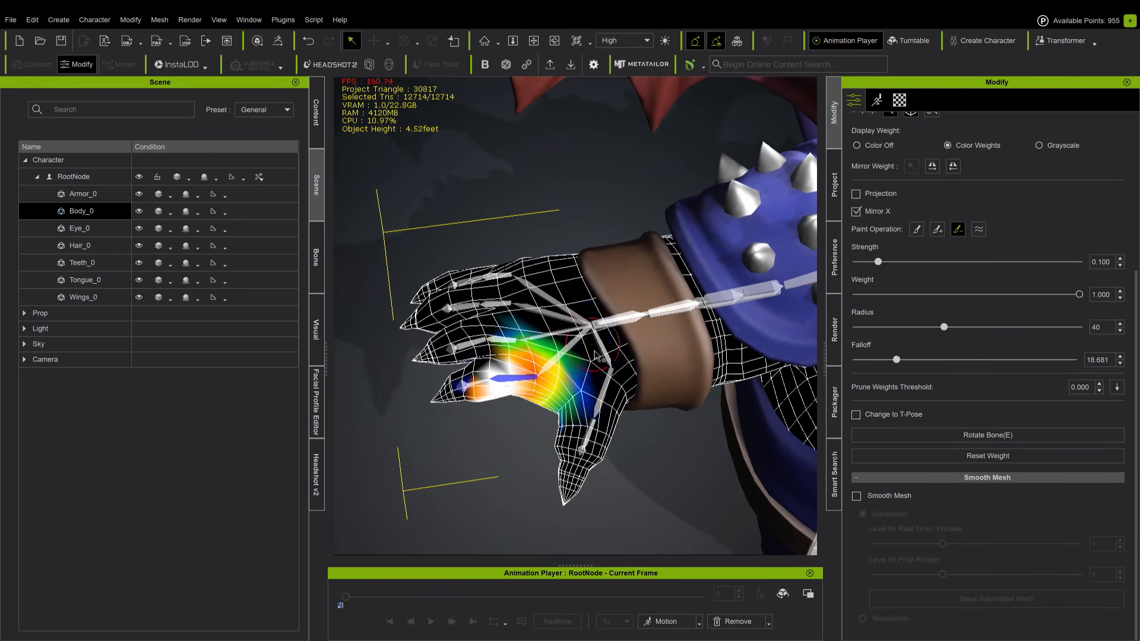
scroll(652, 361, down, 5)
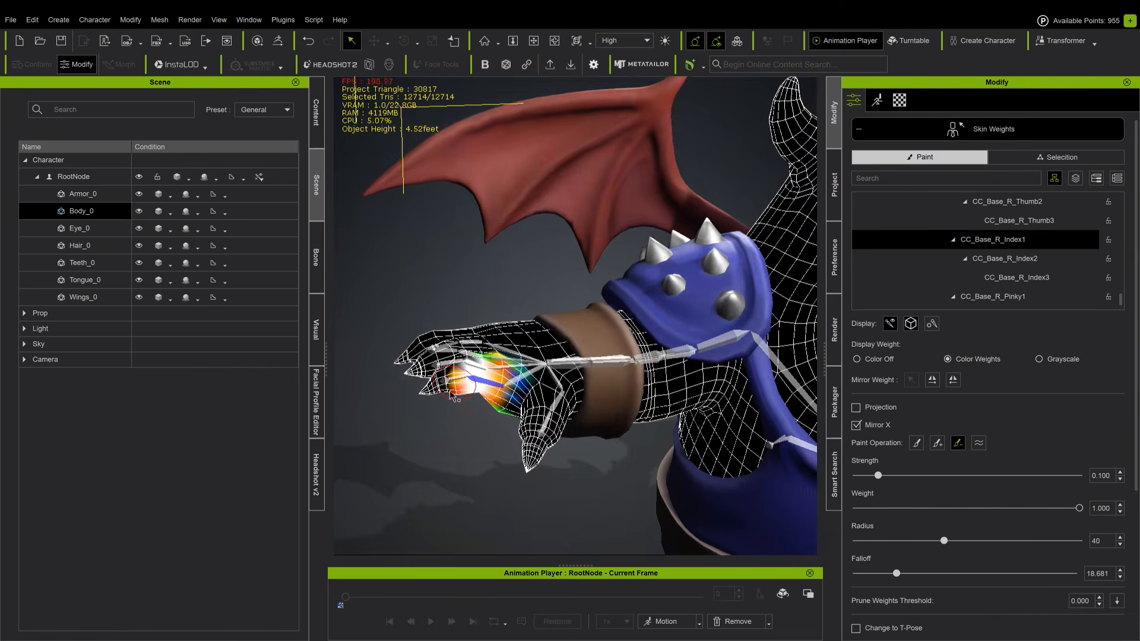
scroll(469, 365, up, 8)
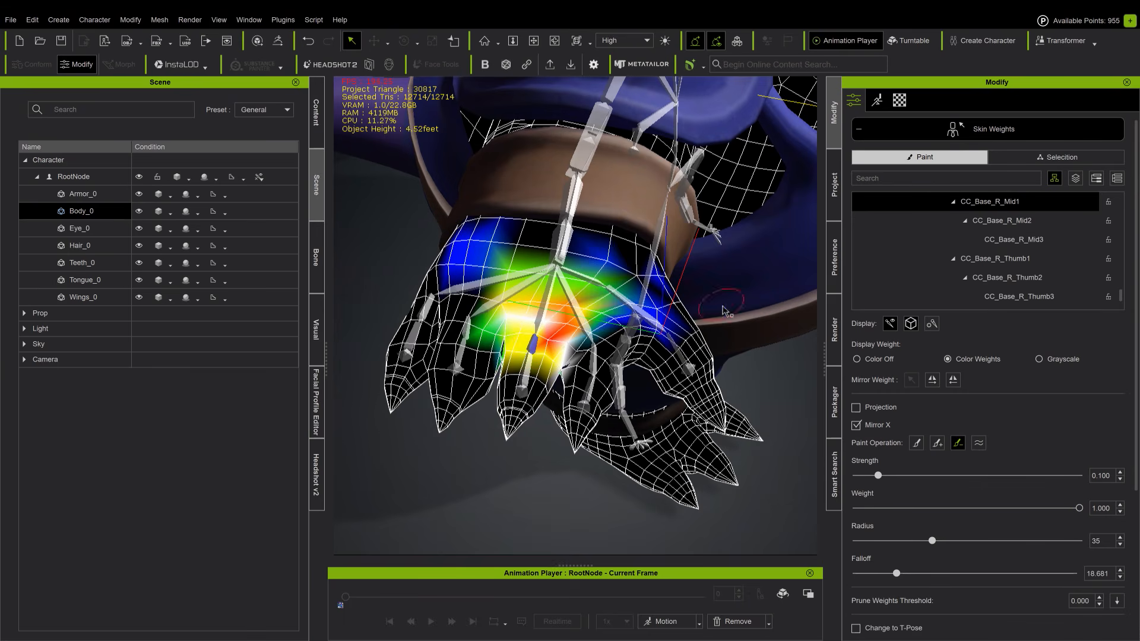
drag(599, 317, 601, 378)
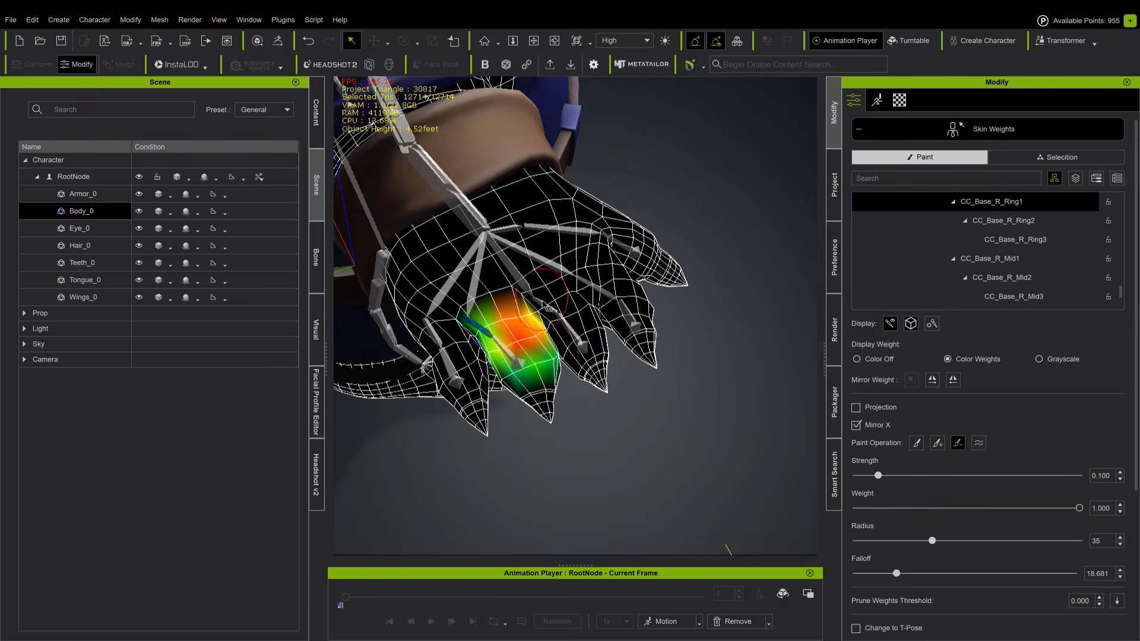
Step: Paint the CC_Base_Head weights around the mouth with Mirror X, ending at strength 0.137, weight 0.448 and radius 72
key(Down)
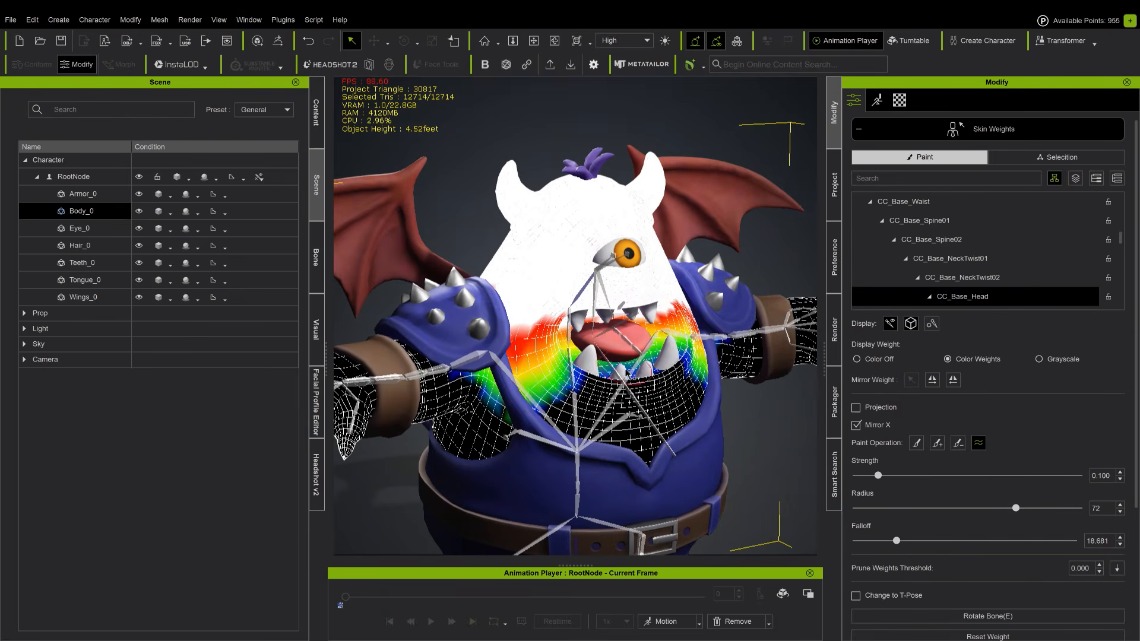
click(957, 443)
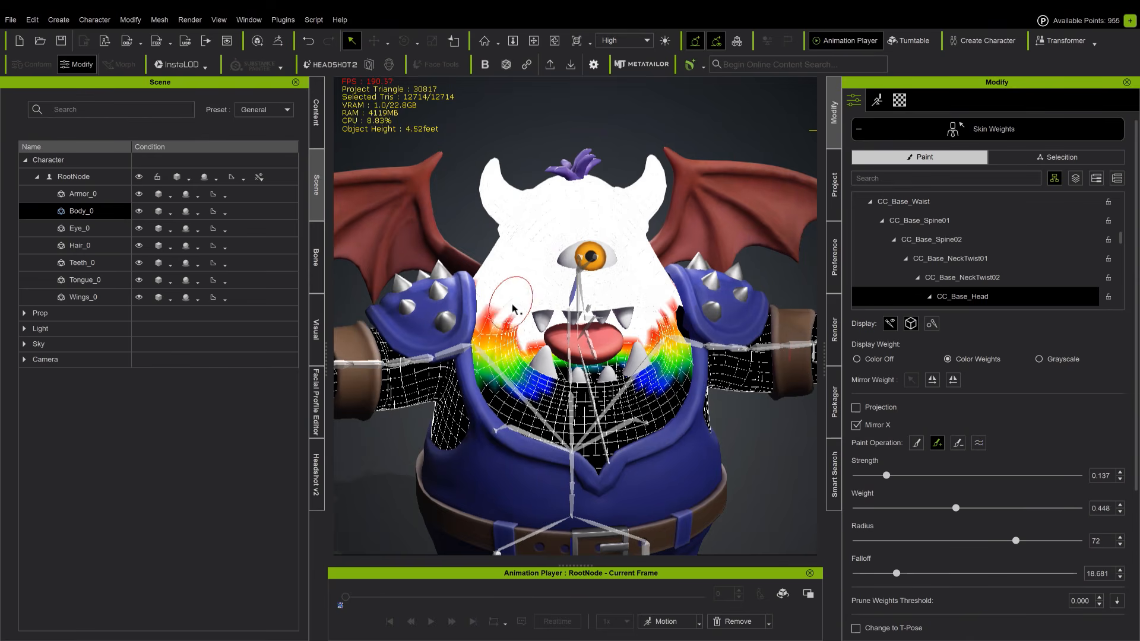
drag(507, 394, 506, 362)
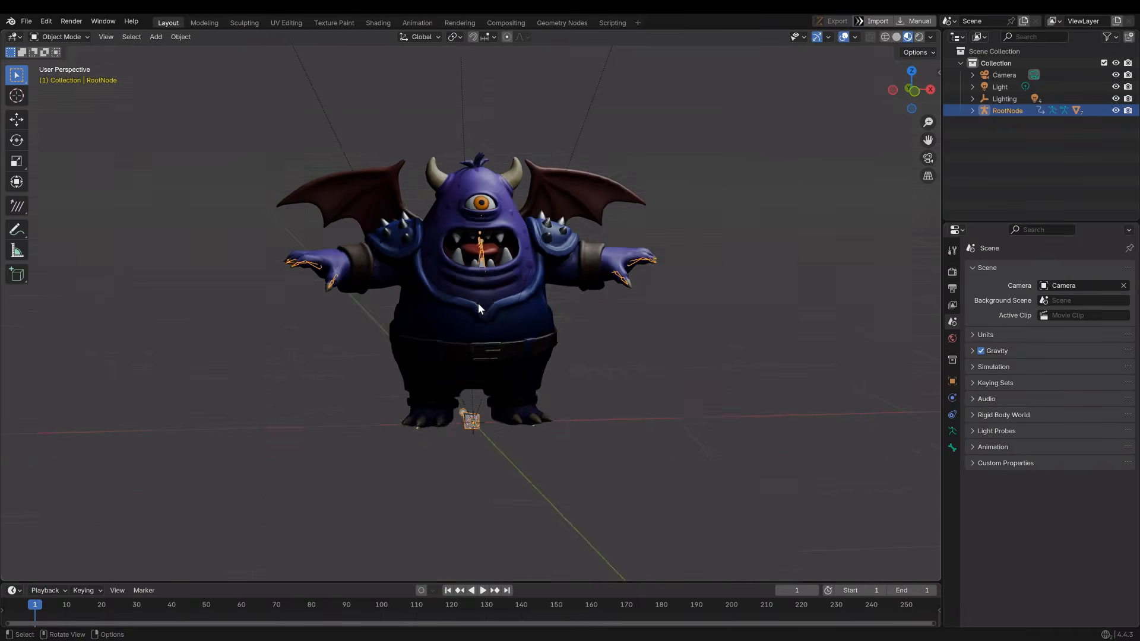
Step: Switch to Blender and display the imported monster in solid viewport shading with its textures shown
middle_drag(479, 303, 521, 309)
click(508, 200)
click(896, 37)
click(930, 37)
click(976, 243)
key(KP_1)
scroll(418, 184, up, 3)
shift+middle_drag(415, 179, 458, 265)
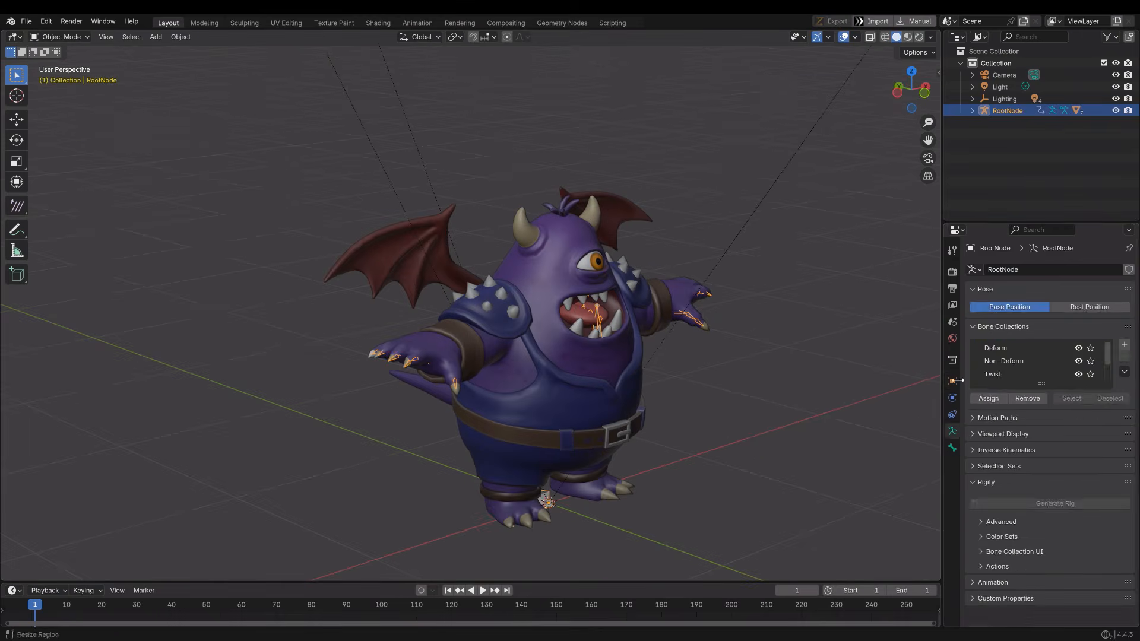
Step: Display the RootNode armature in front of the character meshes
click(1038, 554)
scroll(482, 375, up, 3)
click(508, 402)
middle_drag(482, 375, 578, 380)
click(576, 279)
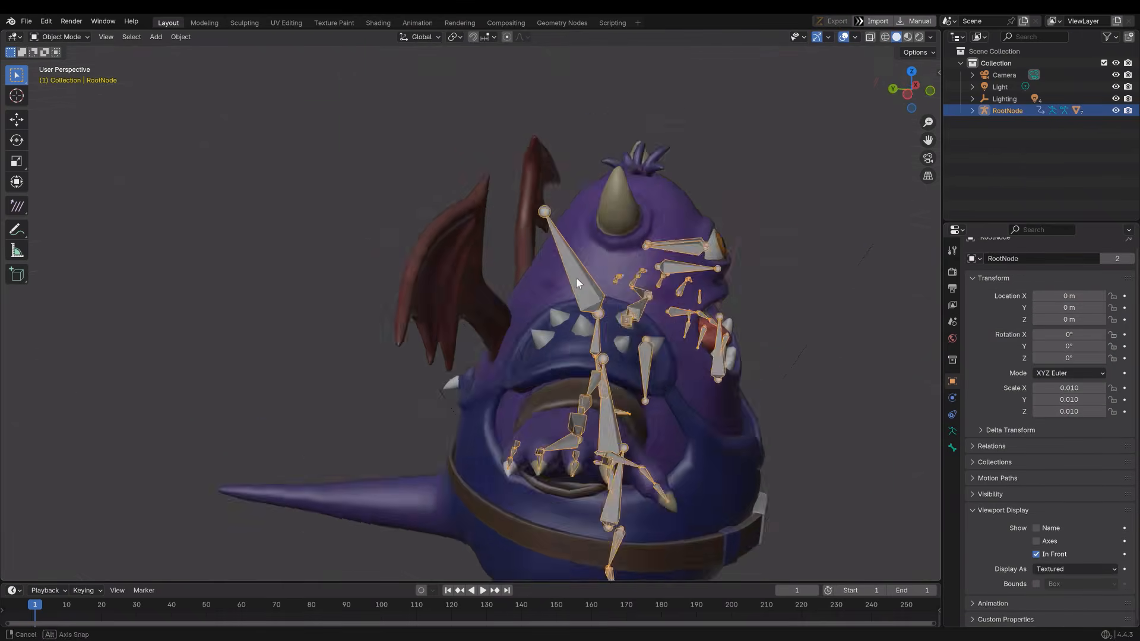
Step: Edit the RootNode armature and extrude a new bone from the front end of CC_Base_FacialBone up toward the eye
middle_drag(575, 279, 498, 297)
key(Tab)
click(527, 323)
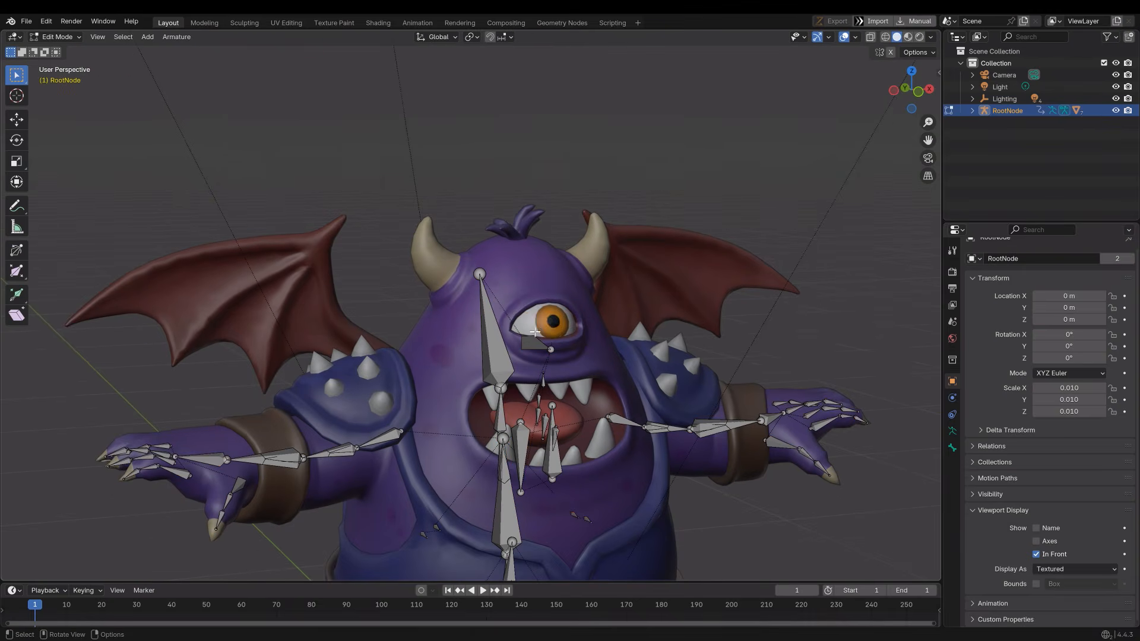
click(540, 343)
middle_drag(540, 343, 629, 350)
key(KP_3)
scroll(505, 394, up, 3)
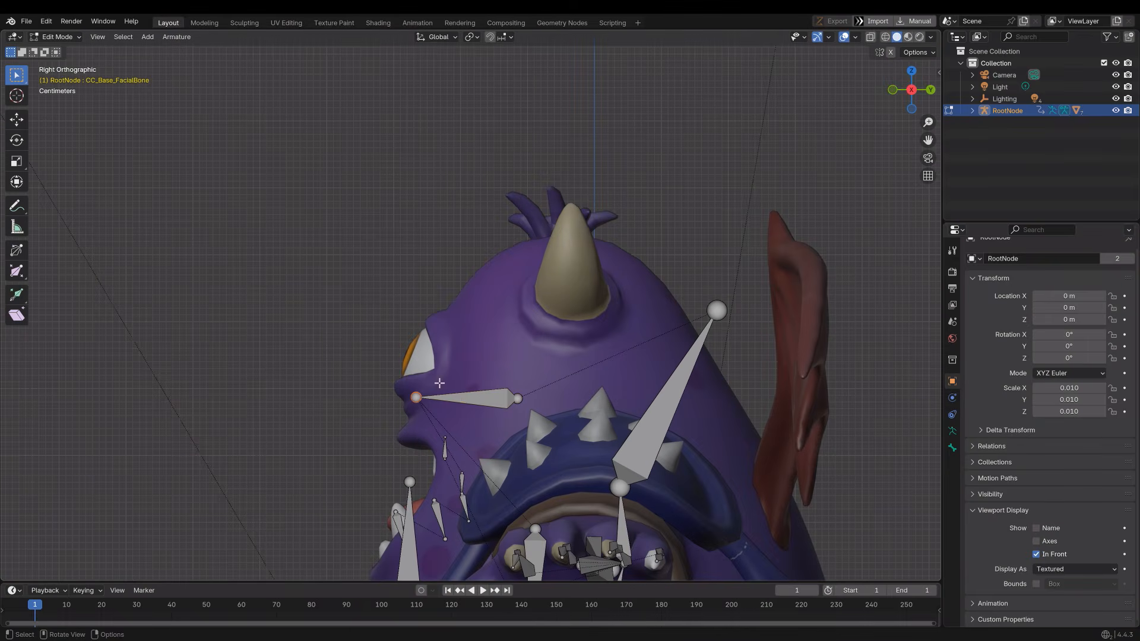
key(e)
click(413, 330)
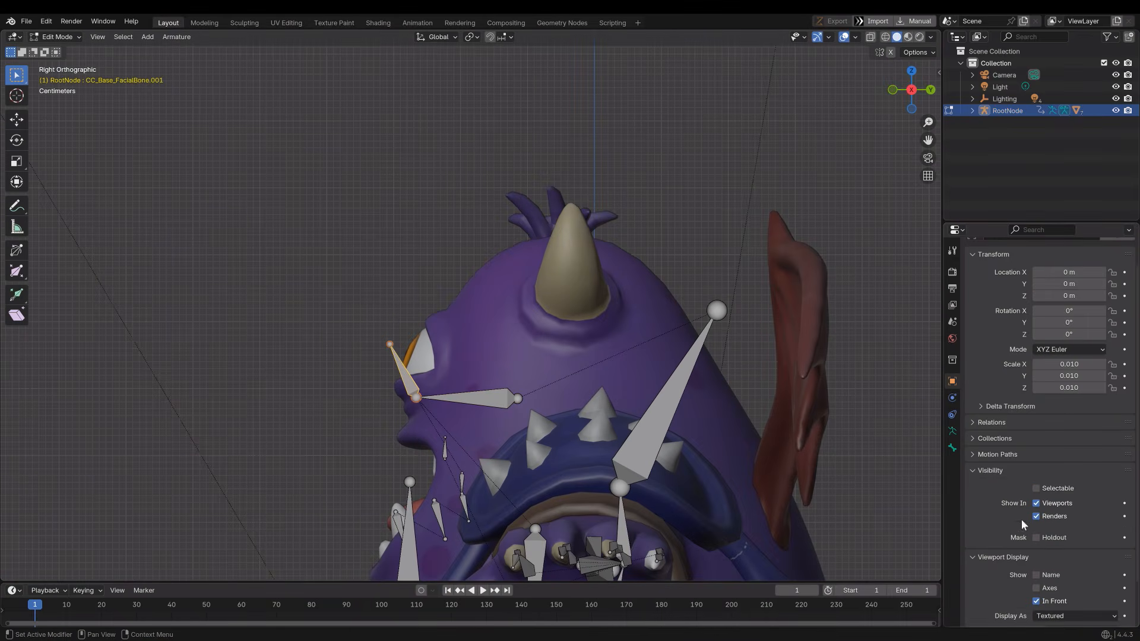
Step: Disconnect the new bone from CC_Base_FacialBone and move it to the eyeball
click(952, 448)
key(g)
click(435, 339)
click(417, 398)
click(17, 119)
drag(466, 397, 513, 397)
click(418, 307)
drag(418, 307, 406, 362)
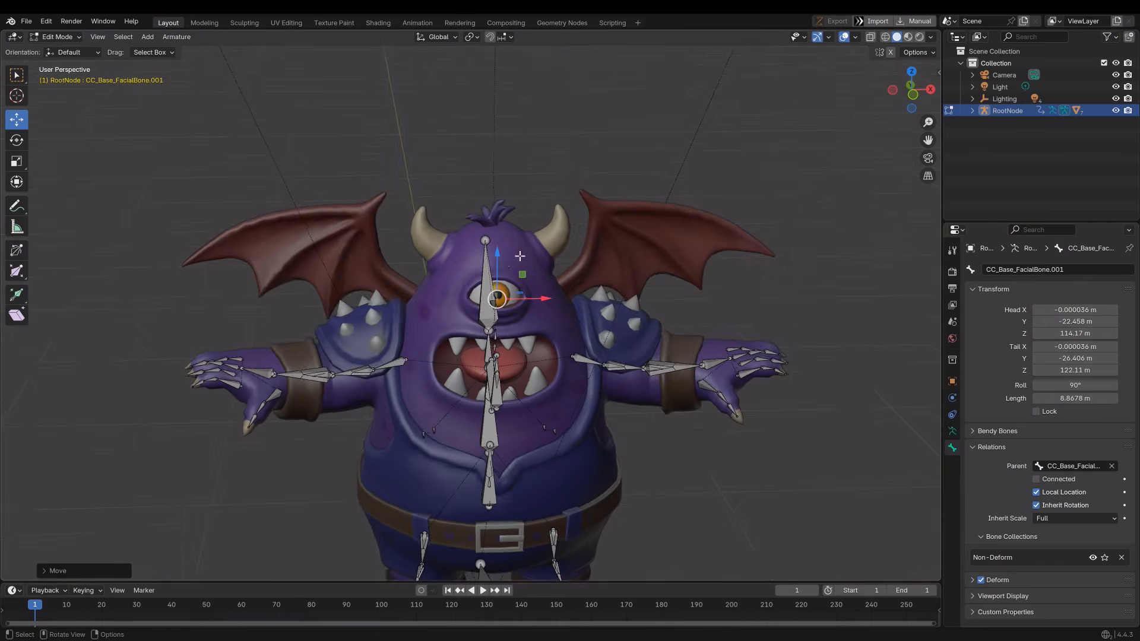
Step: Realign the eye bone so it runs from inside the eyeball out through the pupil
middle_drag(341, 308, 482, 361)
scroll(482, 362, up, 3)
key(Tab)
click(469, 350)
click(482, 369)
key(Tab)
key(Tab)
shift+click(482, 372)
key(Tab)
drag(522, 389, 523, 387)
middle_drag(524, 386, 573, 416)
Step: Examine the jaw and teeth bones around the mouth from the front and side, selecting CC_Base_Teeth02
key(KP_1)
scroll(534, 356, down, 5)
scroll(511, 303, down, 2)
middle_drag(458, 285, 520, 376)
key(KP_1)
key(Tab)
click(547, 372)
key(KP_3)
click(505, 424)
key(Tab)
middle_drag(504, 424, 529, 442)
click(488, 312)
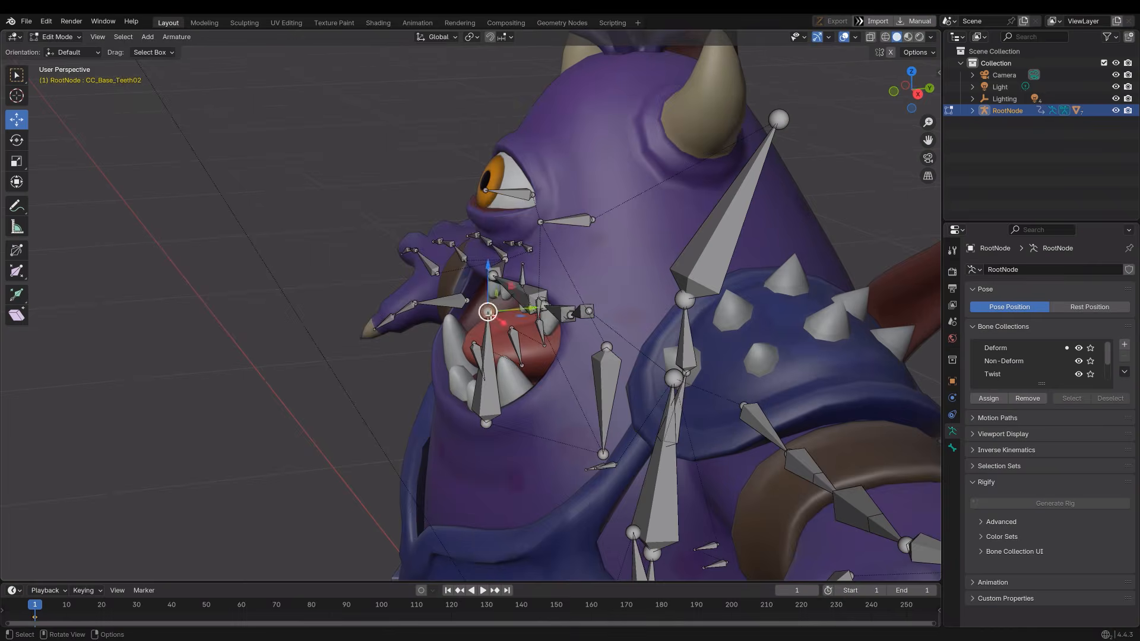
Step: Try selecting the edge loop around the monster's mouth and growing the selection four times
middle_drag(488, 313, 522, 330)
key(Tab)
click(527, 414)
key(Tab)
alt+click(493, 423)
middle_drag(492, 422, 484, 318)
key(ctrl+KP_Add)
key(ctrl+KP_Add)
key(ctrl+KP_Add)
key(ctrl+KP_Add)
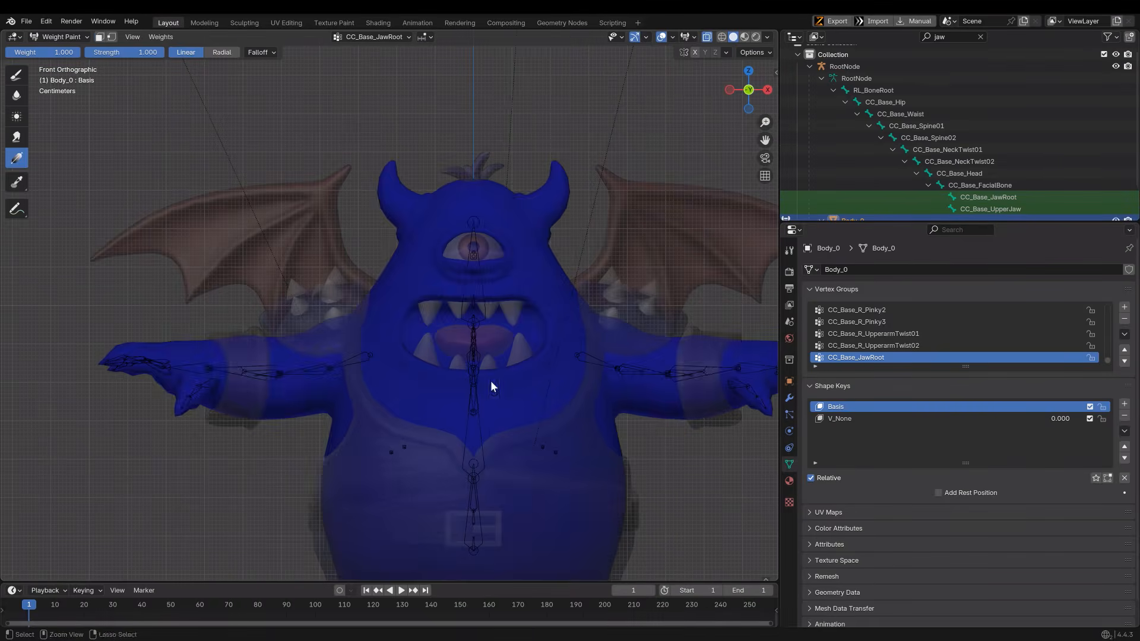
Step: Enable face masking for weight painting and draw a radial gradient on CC_Base_JawRoot at strength 0.711
click(100, 37)
drag(156, 53, 108, 52)
click(222, 52)
drag(474, 376, 596, 392)
Step: Turn off X-ray, select the edge loop around the body mesh's mouth and grow the selection four times
key(Tab)
key(a)
key(F3)
key(alt+a)
key(alt+z)
middle_drag(539, 339, 511, 368)
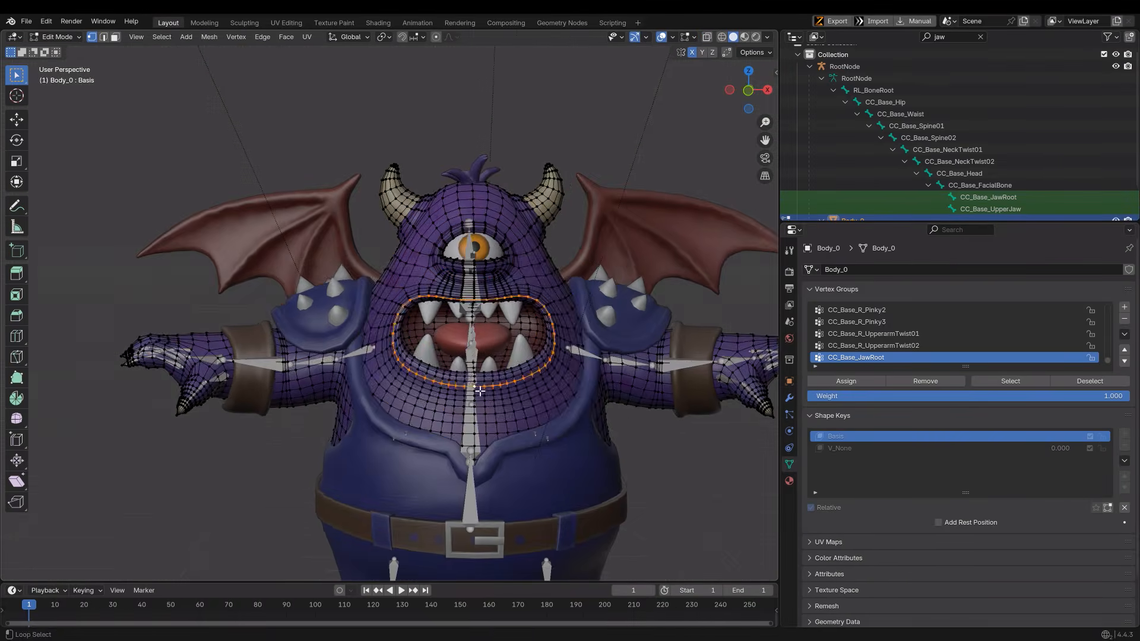
alt+click(496, 385)
key(ctrl+KP_Add)
key(ctrl+KP_Add)
key(ctrl+KP_Add)
key(ctrl+KP_Add)
Step: Paint a masked radial weight gradient for CC_Base_JawRoot from the lower lip down past the chin
key(Tab)
key(KP_1)
drag(462, 380, 468, 498)
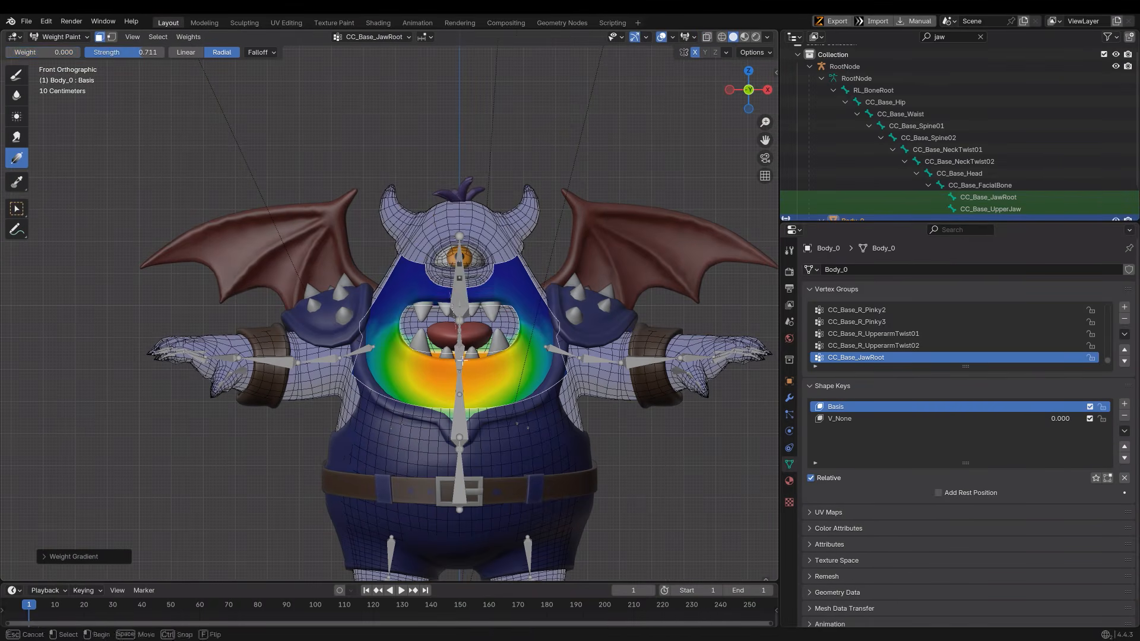
Step: Rename the eye bone CC_Base_FacialBone.001 with a CC-prefixed name for the eye
text(Eye)
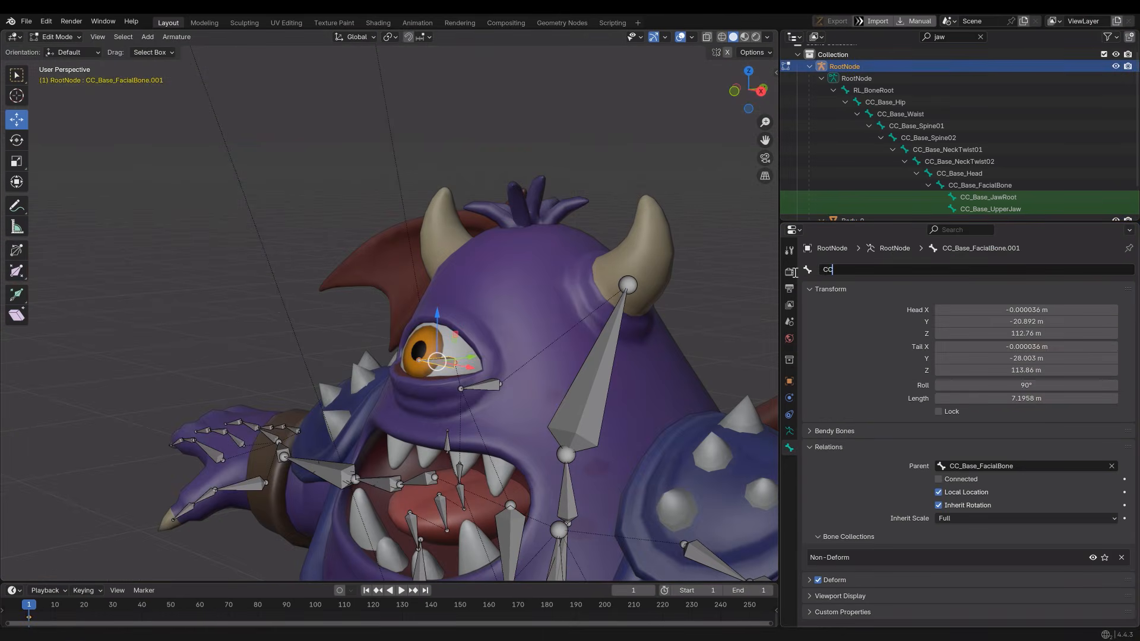
key(Return)
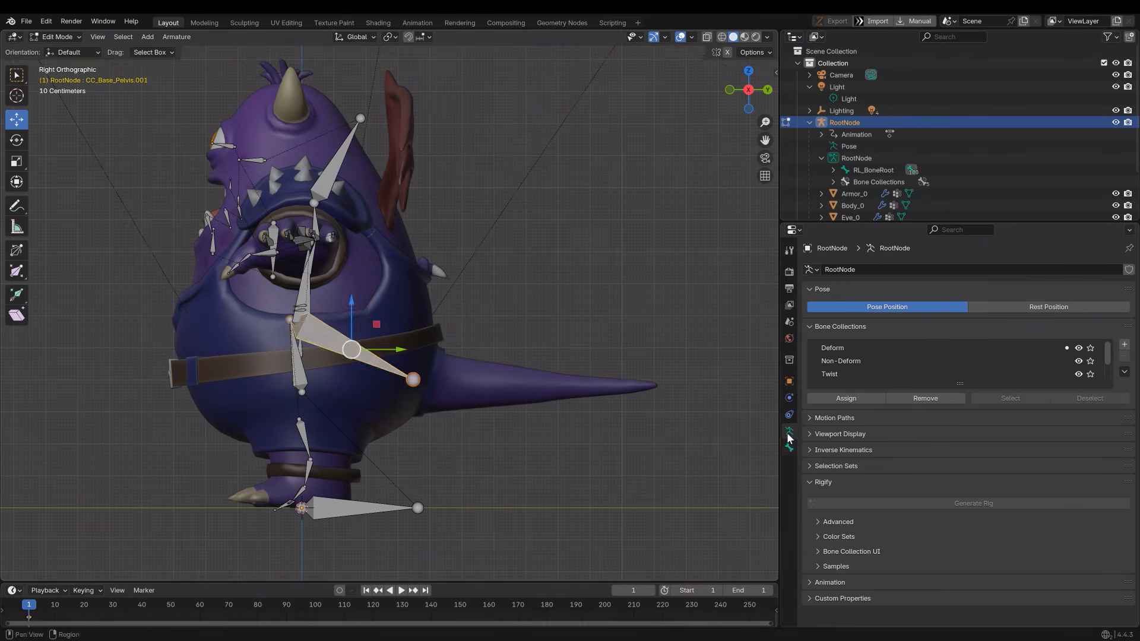
Step: Move the CC_Base_Pelvis.001 bone back along the tail and rename the chain's first bone as Tail
click(789, 447)
drag(352, 349, 467, 385)
double_click(892, 269)
text(Tail)
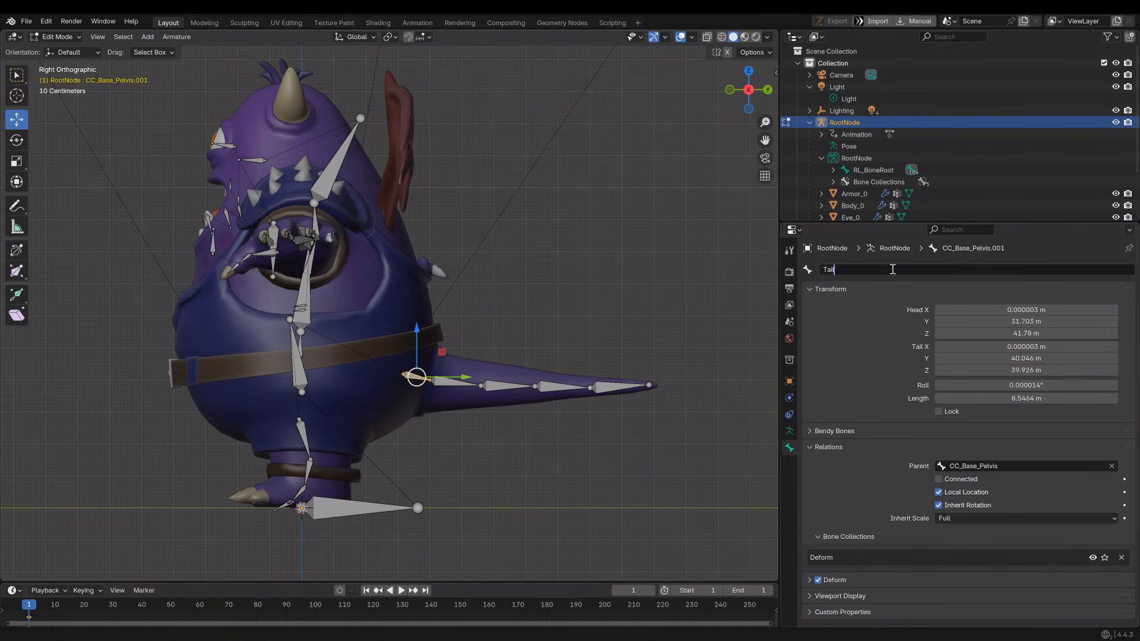
Step: Rename CC_Base_Spine02.001 as WingBase and reposition its two ends behind the upper spine near the wing roots
double_click(898, 270)
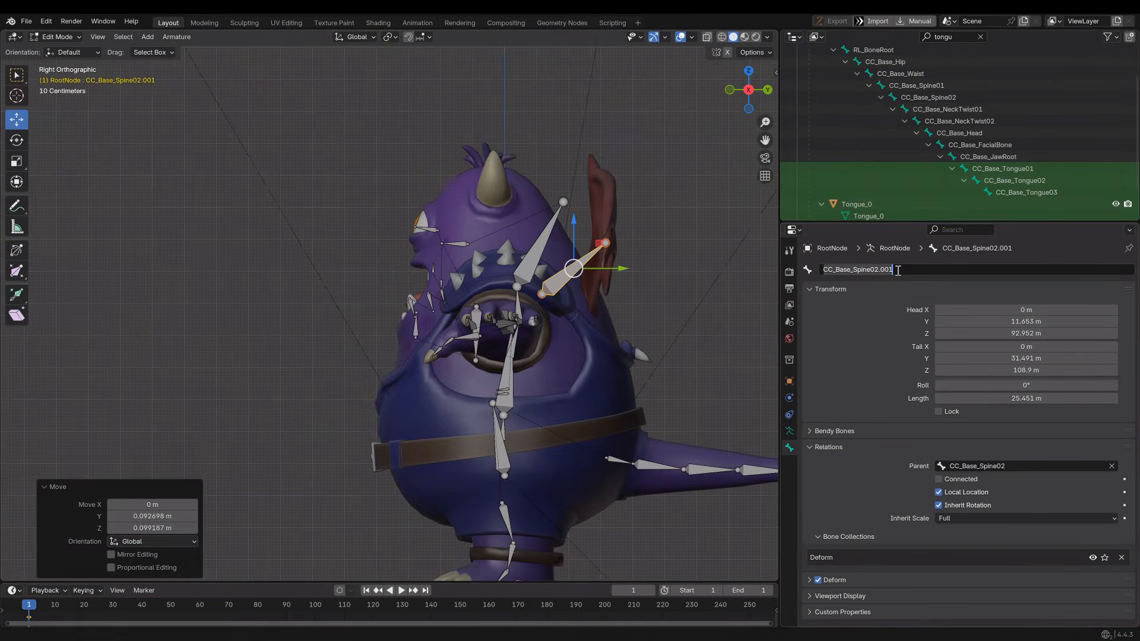
text(WingBase)
key(Return)
click(604, 243)
drag(604, 243, 587, 285)
drag(542, 294, 610, 280)
click(582, 289)
click(586, 285)
drag(565, 294, 551, 301)
Step: Fine-tune the WingBase bone's placement and extrude a new wing bone from it
middle_drag(554, 300, 692, 395)
click(504, 212)
drag(489, 172, 497, 190)
middle_drag(600, 303, 562, 333)
drag(560, 308, 513, 314)
click(560, 354)
key(e)
right_click(560, 353)
Step: Position the new wing bone along the right wing's lower arm, from about X -17.4, Z 91 to X -32.9, Z 105
middle_drag(513, 315, 594, 285)
click(499, 283)
key(ctrl+z)
key(ctrl+shift+z)
key(KP_1)
click(513, 352)
drag(514, 352, 506, 373)
middle_drag(505, 373, 765, 356)
click(243, 390)
drag(205, 392, 255, 389)
middle_drag(255, 389, 308, 380)
click(253, 385)
click(285, 380)
drag(285, 379, 306, 360)
Step: Extrude a second bone about 25.6 m long up the wing's arm to its upper joint and adjust its depth
middle_drag(306, 359, 393, 380)
key(e)
click(370, 282)
middle_drag(370, 282, 404, 312)
drag(385, 298, 389, 302)
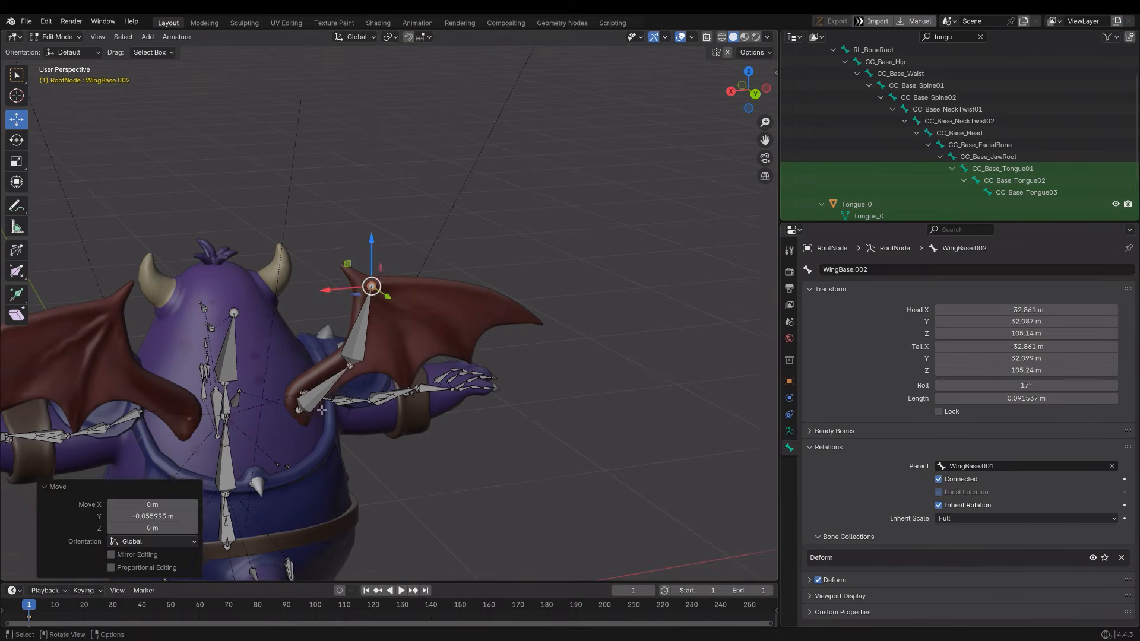
Step: Rename the lower wing bone as Wing1_R
click(323, 389)
double_click(884, 267)
text(Wing1_L)
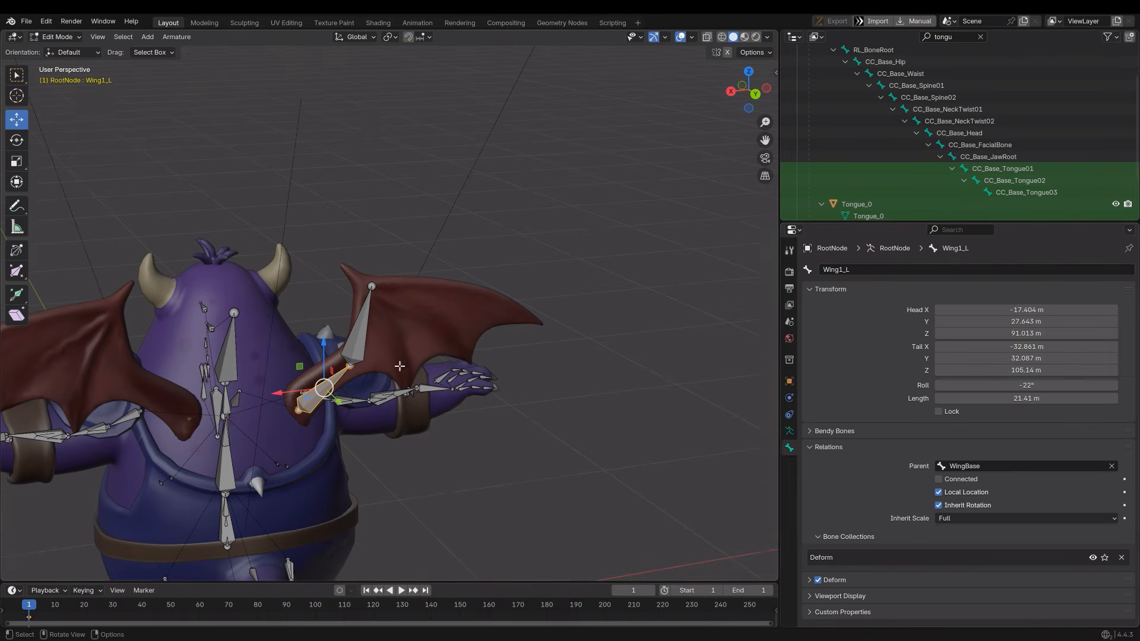
middle_drag(400, 367, 427, 362)
double_click(860, 271)
key(BackSpace)
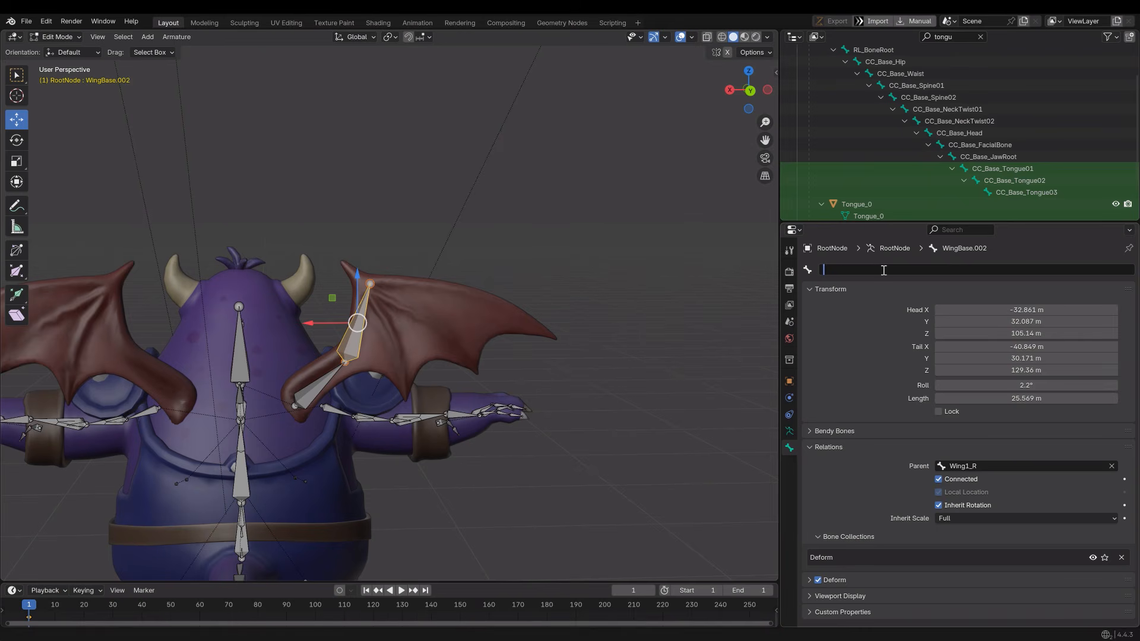
Step: Rename the upper wing arm bone as Wing2_R and extrude three finger bones from its tip to the wing's outer points
drag(344, 321, 345, 321)
key(KP_1)
click(410, 282)
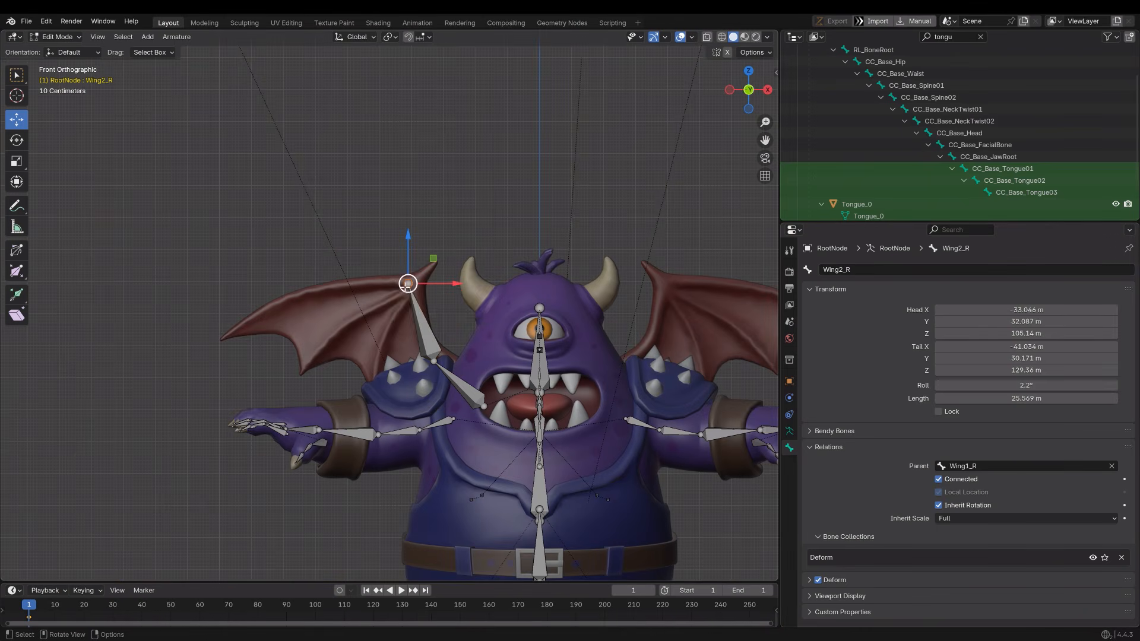
key(e)
click(306, 361)
click(408, 285)
key(e)
click(238, 326)
click(402, 282)
click(408, 284)
key(e)
click(371, 390)
Step: Rename the right wing's three finger bones as Wing3_R, Wing4_R and Wing5_R
middle_drag(356, 363, 336, 332)
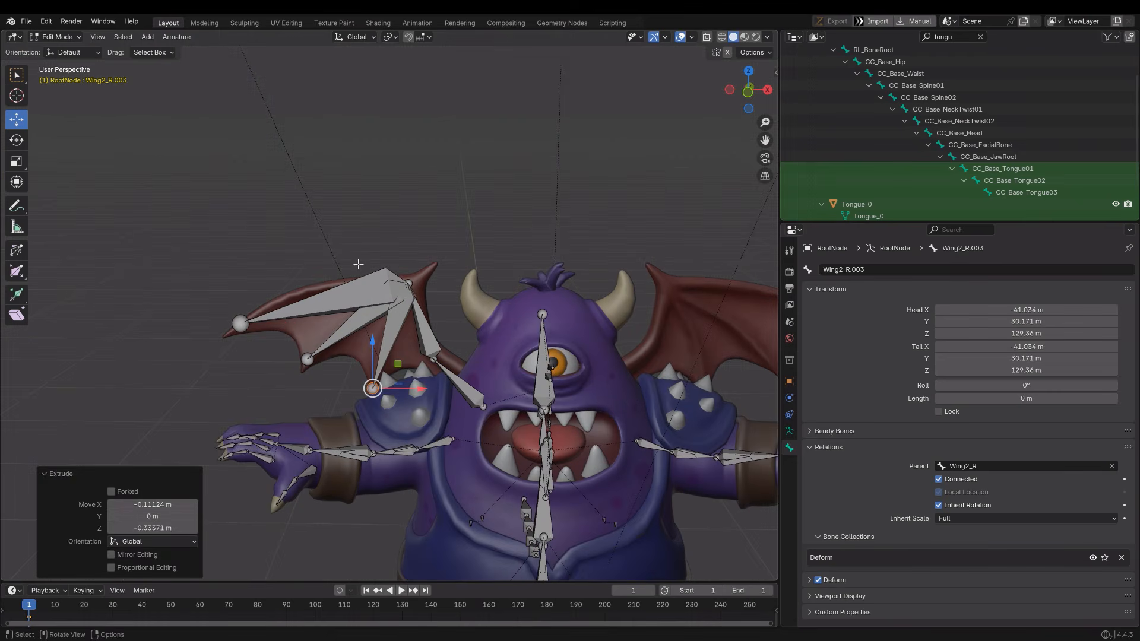
click(355, 294)
middle_drag(178, 348, 412, 331)
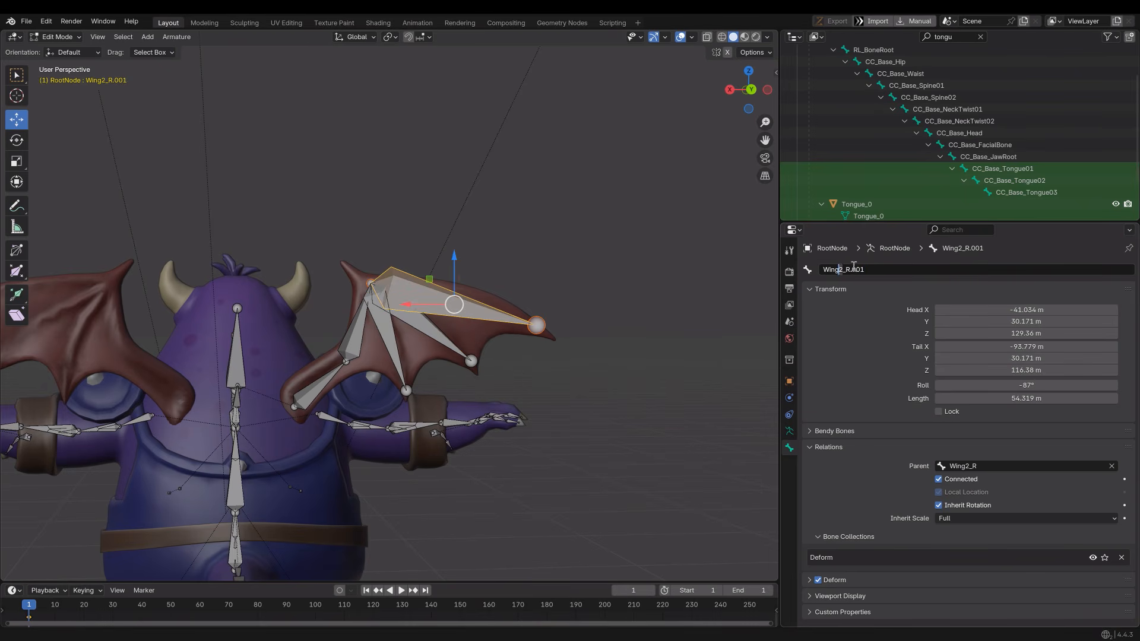
Step: Select the right wing bones and mirror them to the left wing with Symmetrize
key(KP_1)
click(361, 345)
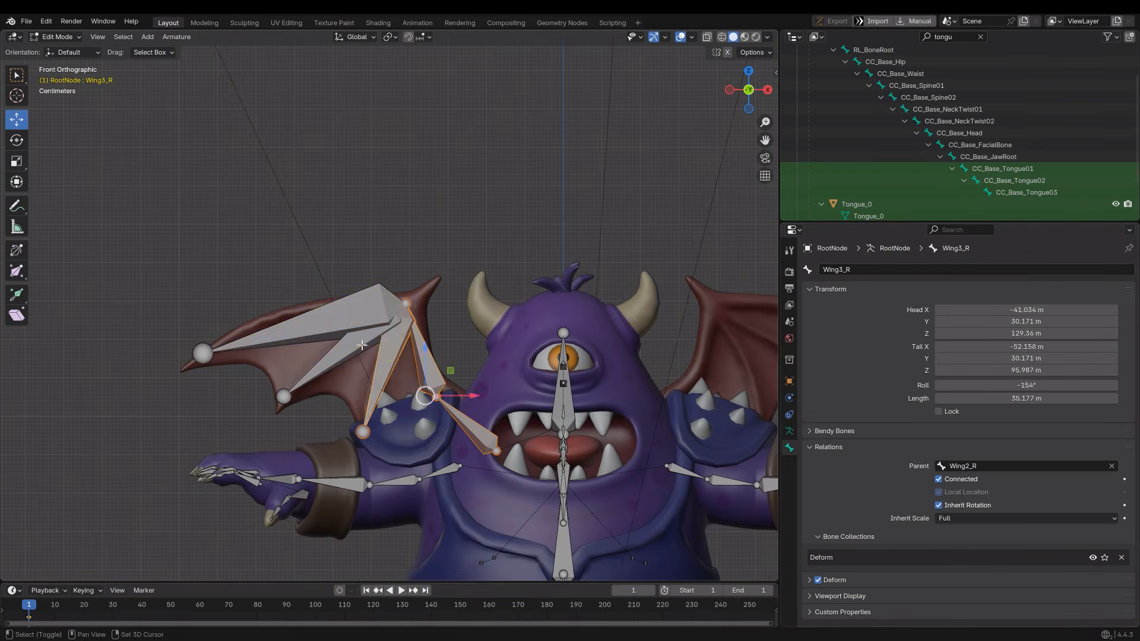
key(F3)
text(sym)
click(420, 337)
scroll(567, 296, down, 2)
click(567, 296)
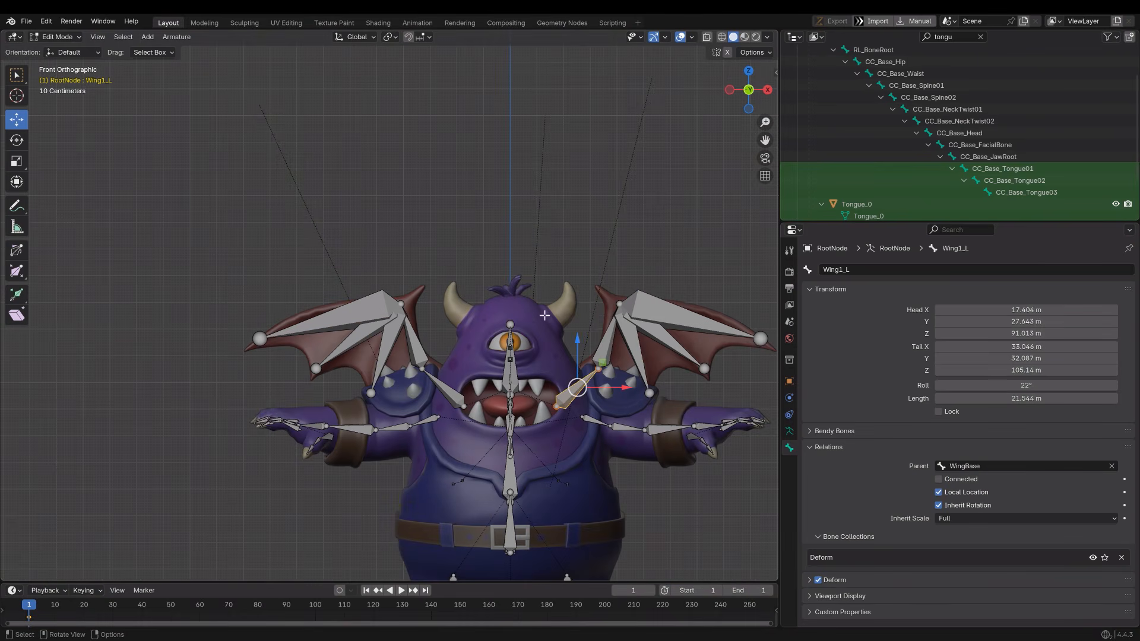
Step: Select linked mesh parts of the Body_0 object in Edit Mode and return to Object Mode
middle_drag(686, 293, 612, 398)
key(KP_3)
scroll(611, 397, up, 3)
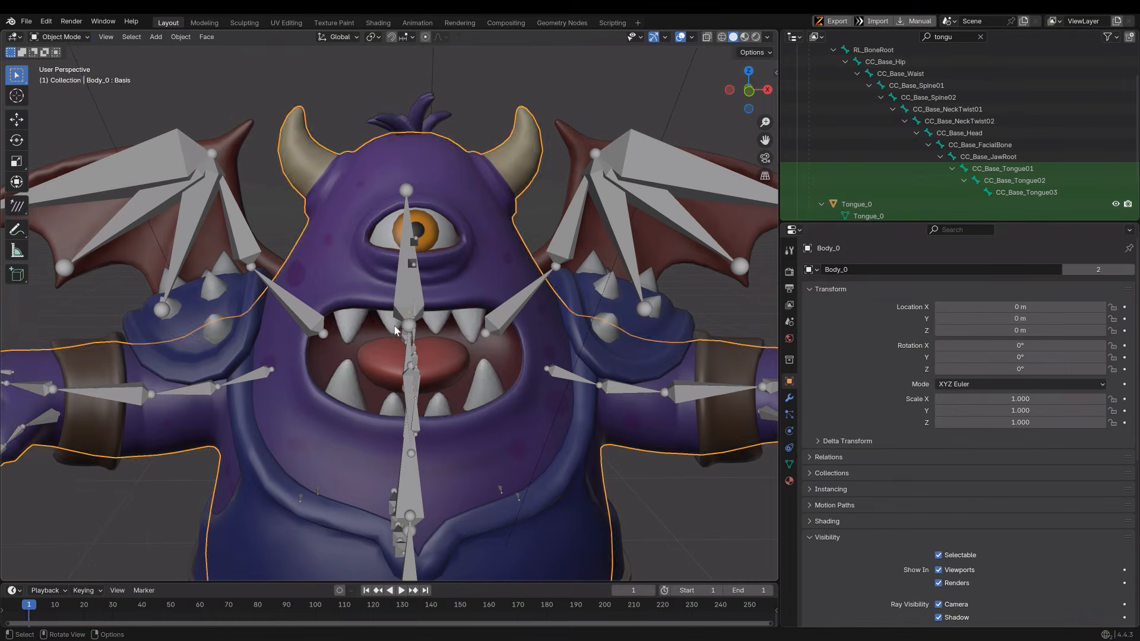
click(394, 326)
key(Tab)
key(l)
key(l)
key(l)
key(l)
key(Tab)
Step: Parent the wings mesh to the RootNode armature and run an Apply command on the selected objects
key(KP_1)
click(358, 348)
middle_drag(409, 306, 357, 309)
click(371, 353)
click(355, 335)
shift+click(360, 345)
key(ctrl+p)
click(321, 390)
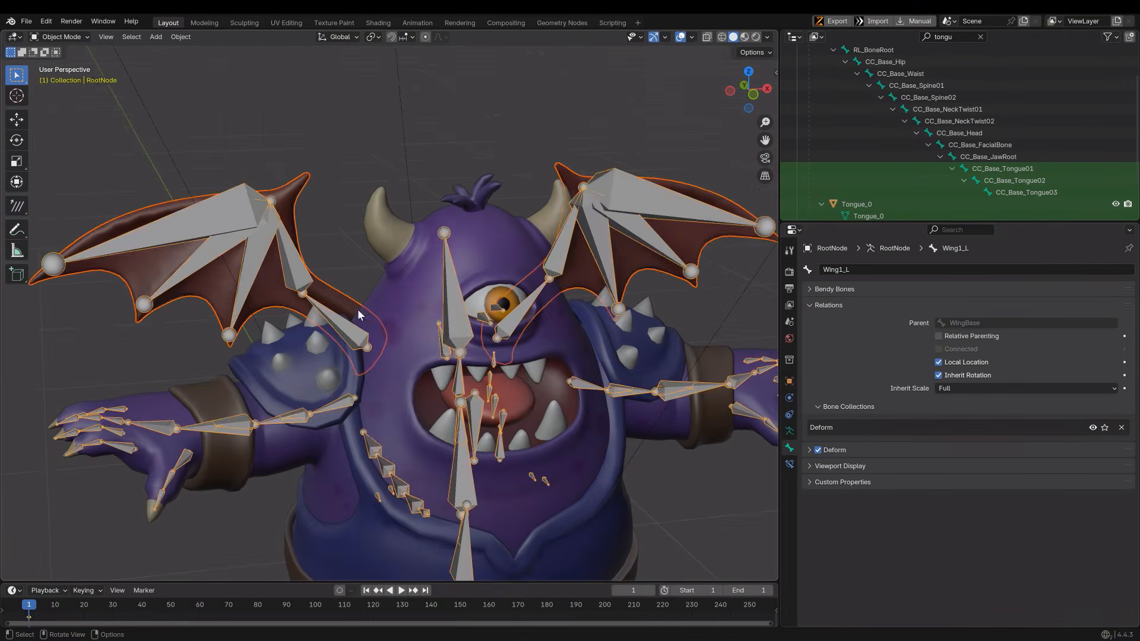
click(352, 304)
text(appl)
key(Return)
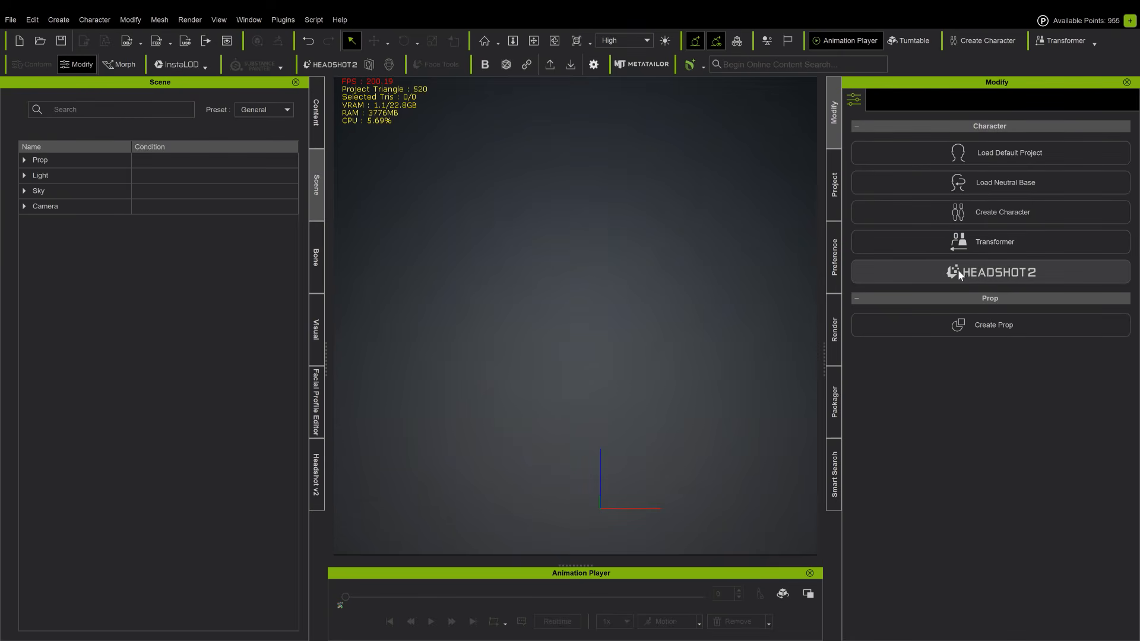
Step: Switch to Character Creator and import CCFlyClops.fbx from the Flyclops folder
click(956, 328)
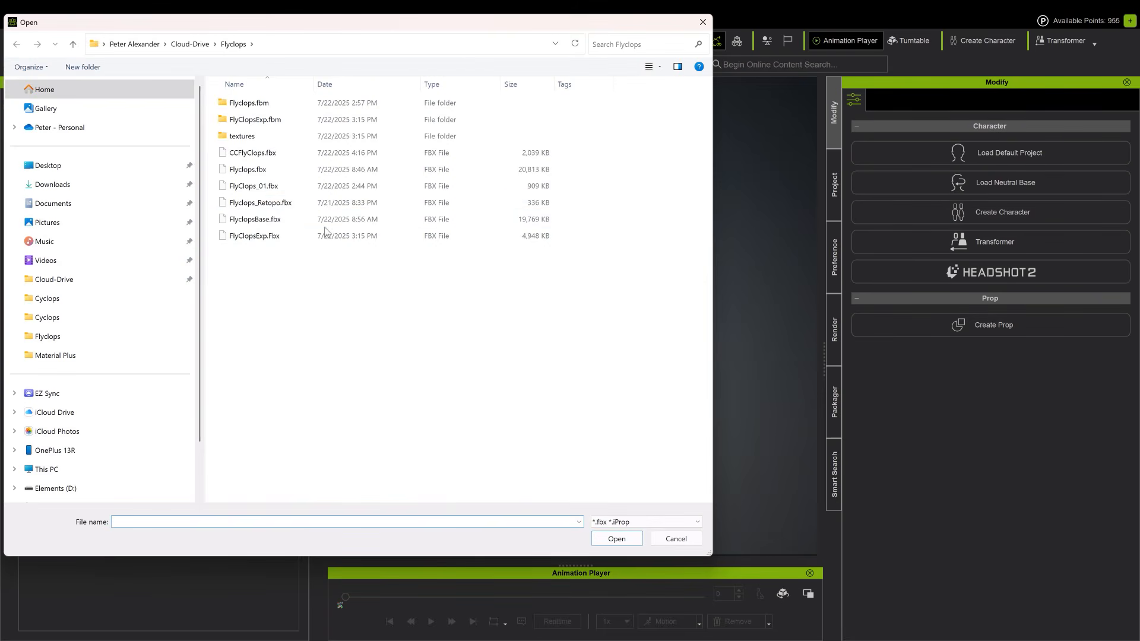
click(274, 157)
double_click(273, 157)
click(498, 422)
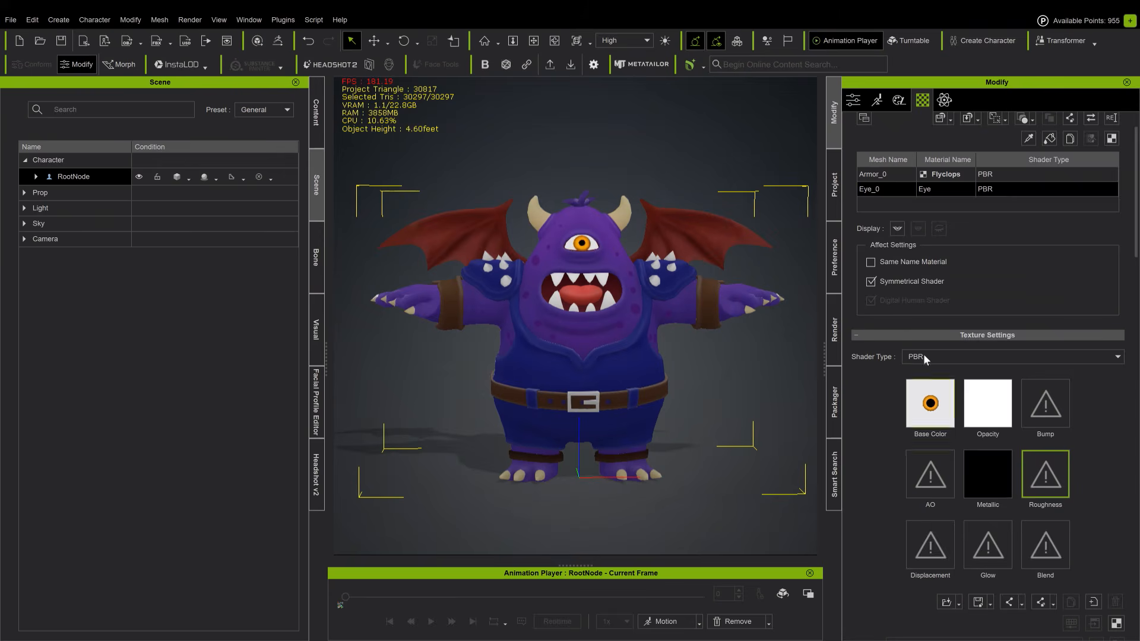
Step: Set the Self Illumination of the character's materials to 0 and close the Adjust Color window
scroll(1080, 491, down, 5)
scroll(1045, 302, up, 4)
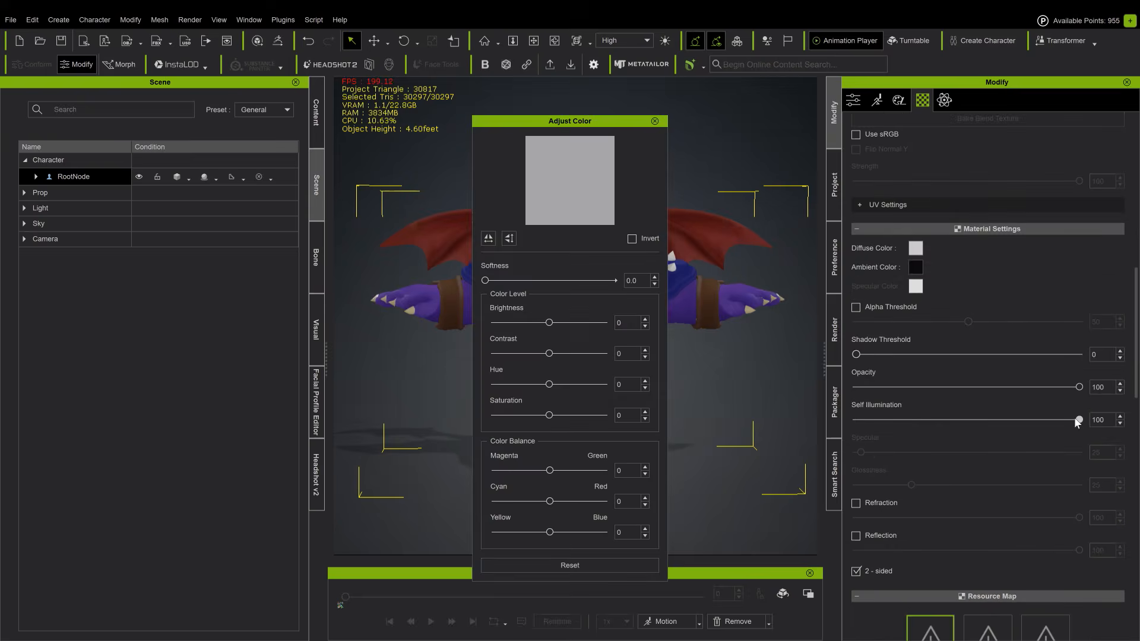
drag(1078, 420, 855, 420)
click(654, 121)
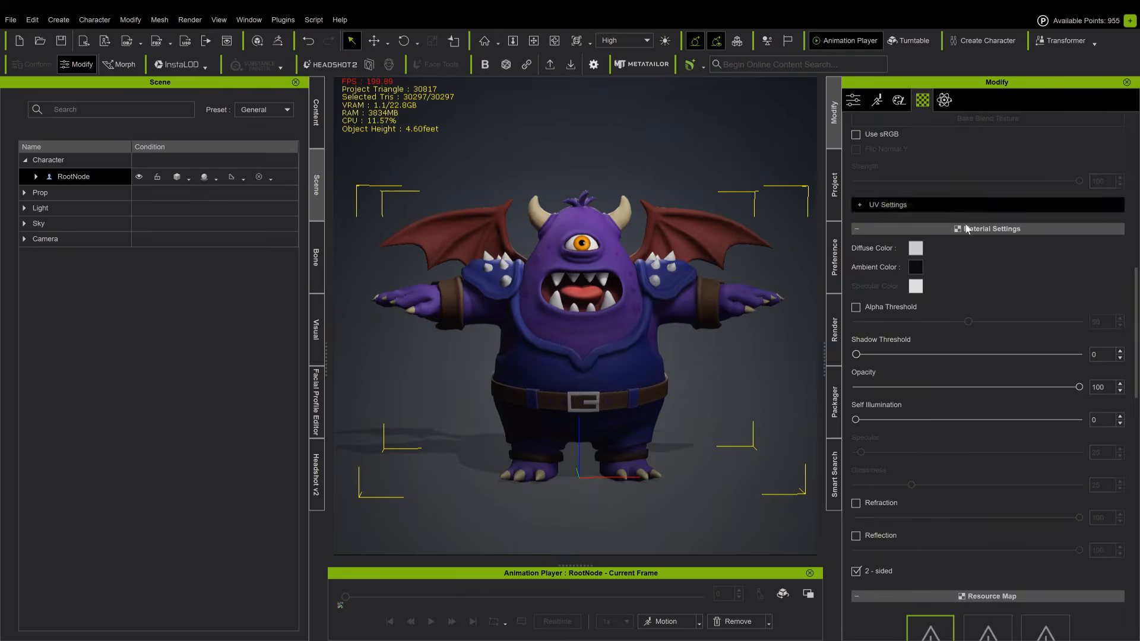
Step: Load texture image files into the character material's texture slots
scroll(973, 232, up, 17)
scroll(1000, 347, down, 7)
double_click(1045, 191)
click(312, 252)
double_click(284, 288)
click(555, 350)
double_click(929, 262)
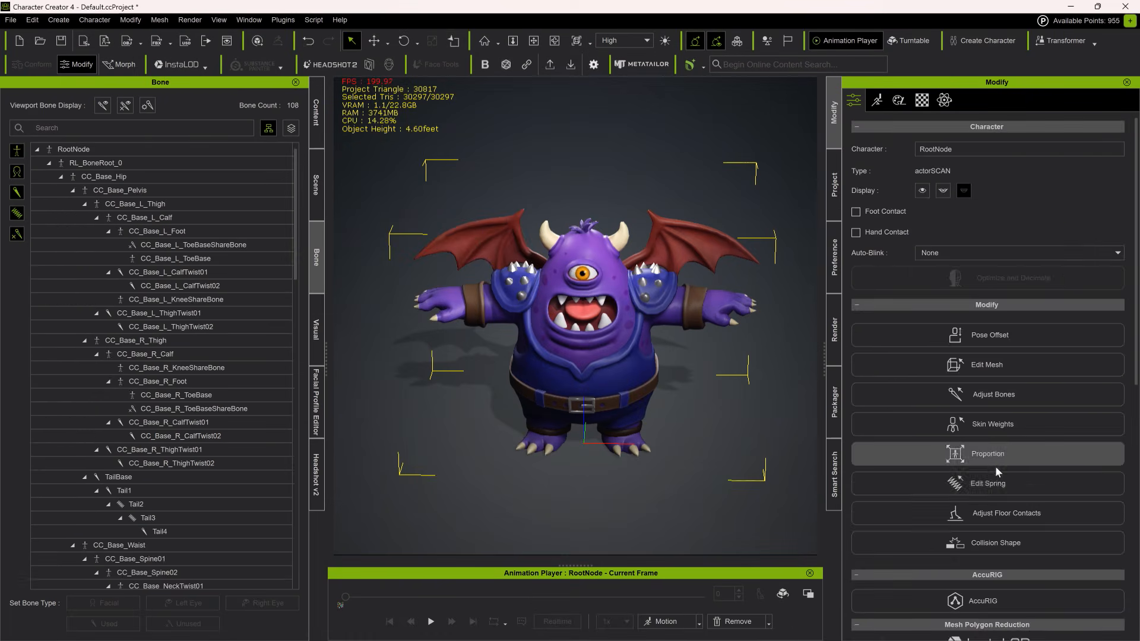
Step: Check the spring type and hardness settings of the tail bones and the Wing5 bones on both sides
click(995, 465)
click(117, 287)
click(122, 299)
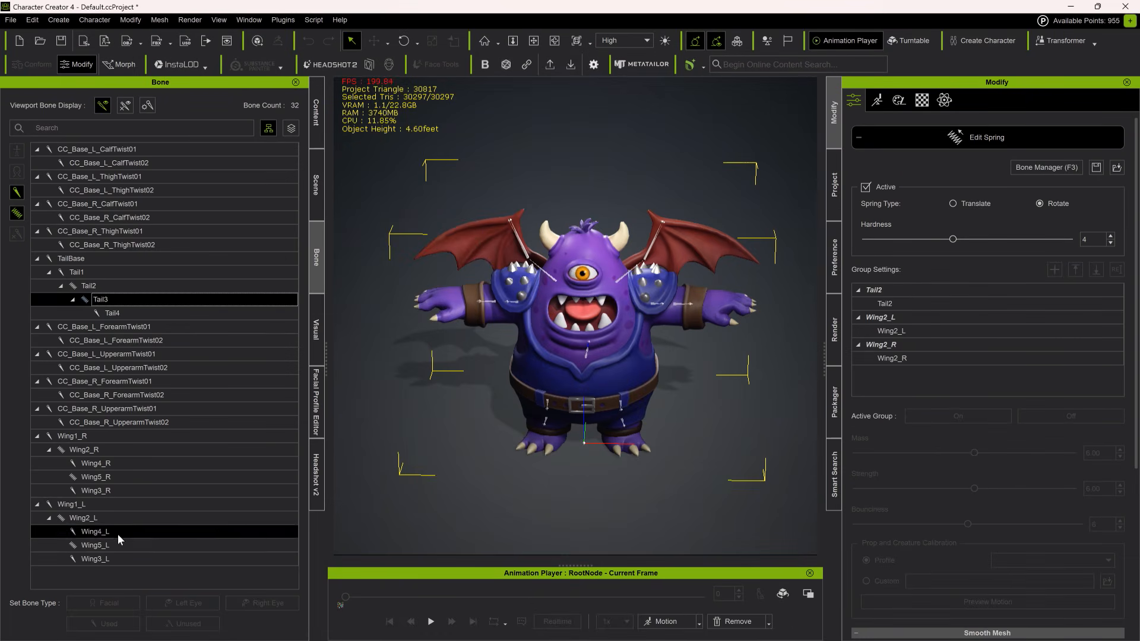
click(98, 545)
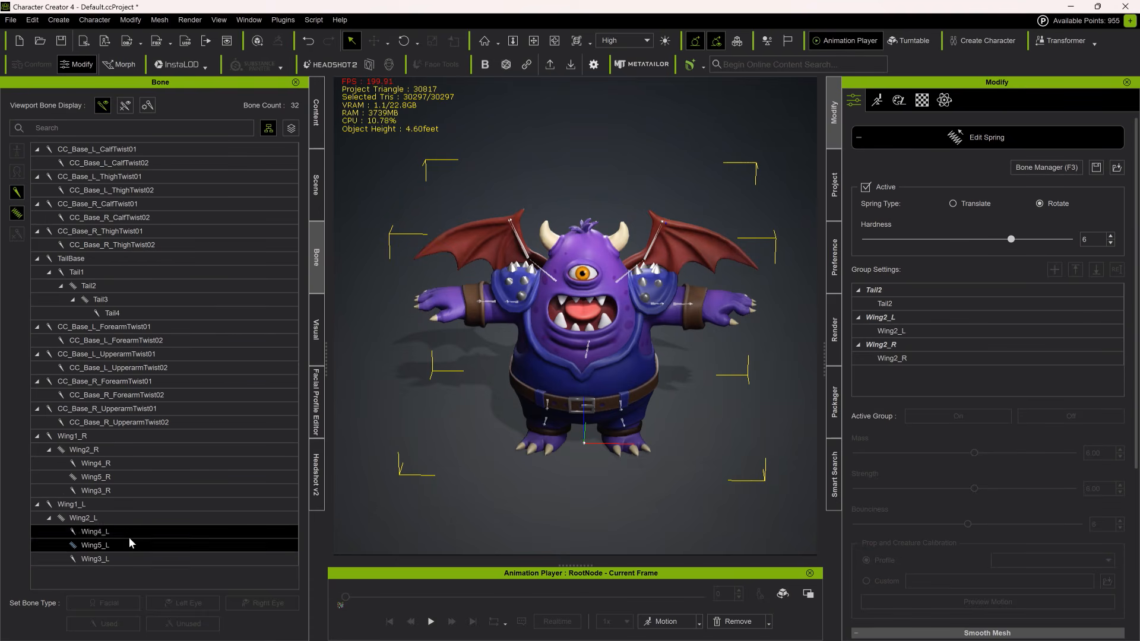
click(109, 477)
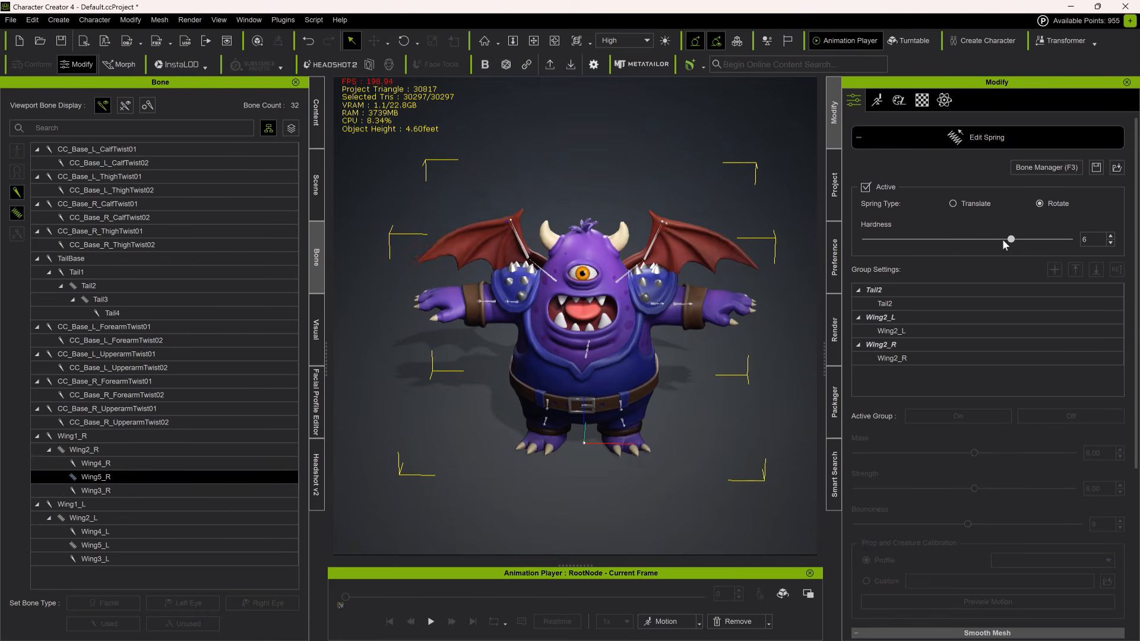
click(907, 150)
Step: Play the Walk_M_Toon motion to test the wing and tail springs, rewind it and reopen Edit Spring
click(430, 621)
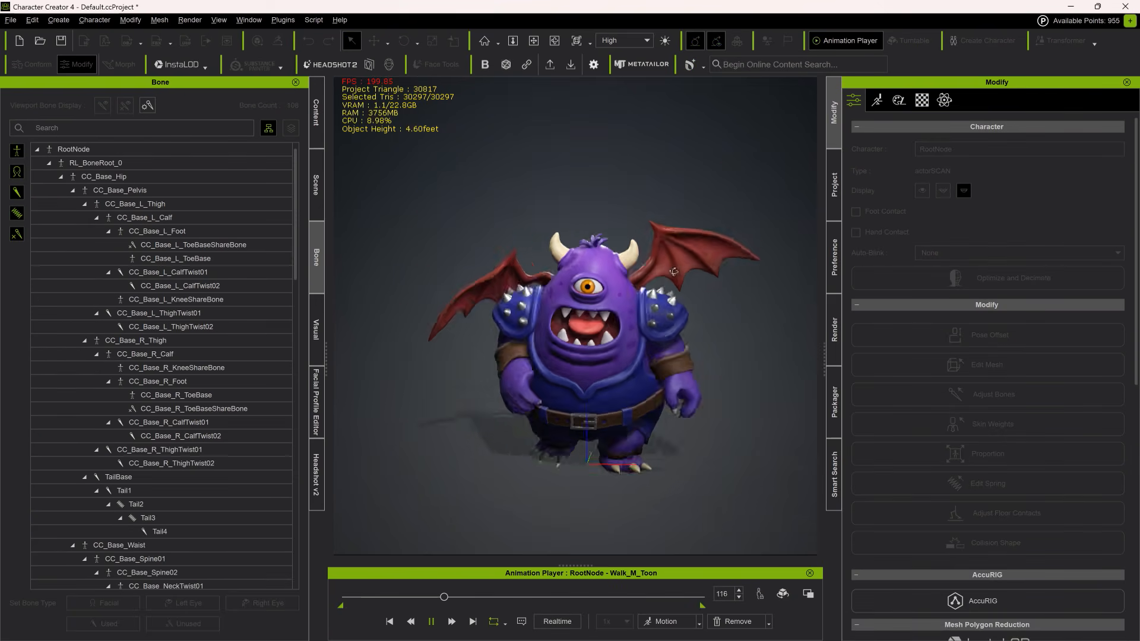
click(431, 621)
click(389, 621)
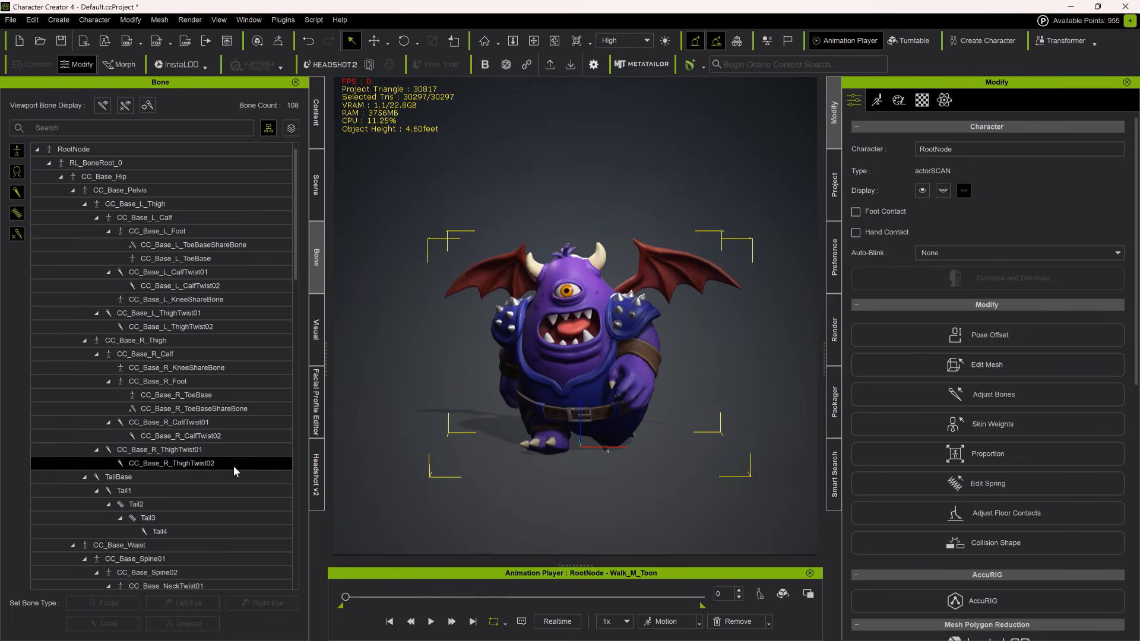
click(987, 484)
click(677, 283)
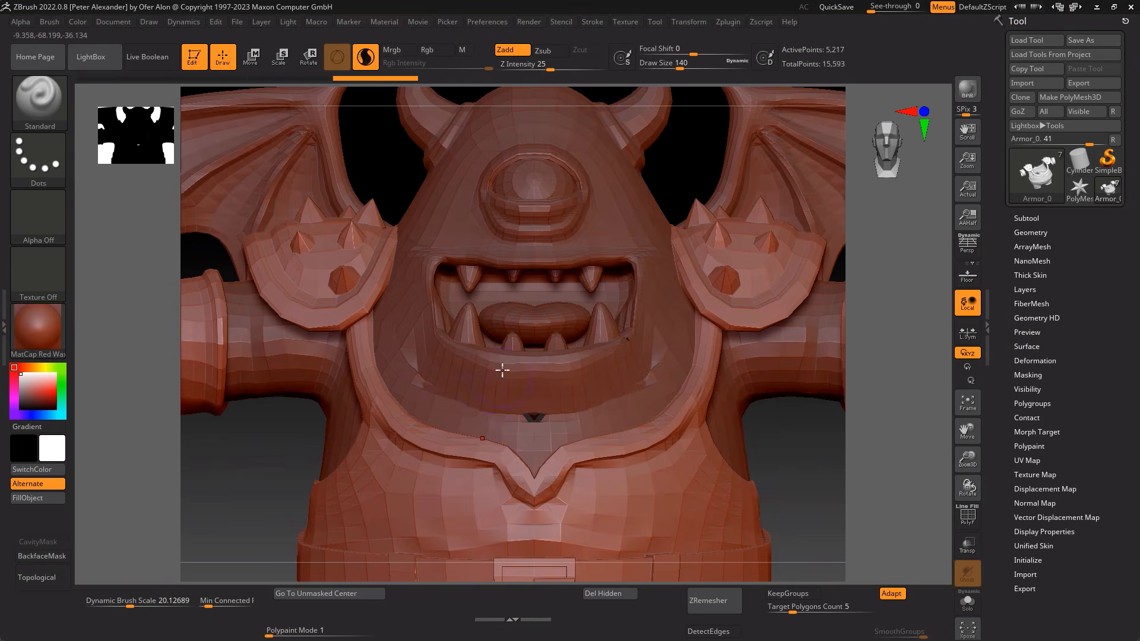
Step: Switch to ZBrush, undo the last two changes and turn off Sculptris Pro mode for the isolated Body_0 subtool
key(ctrl+z)
key(ctrl+z)
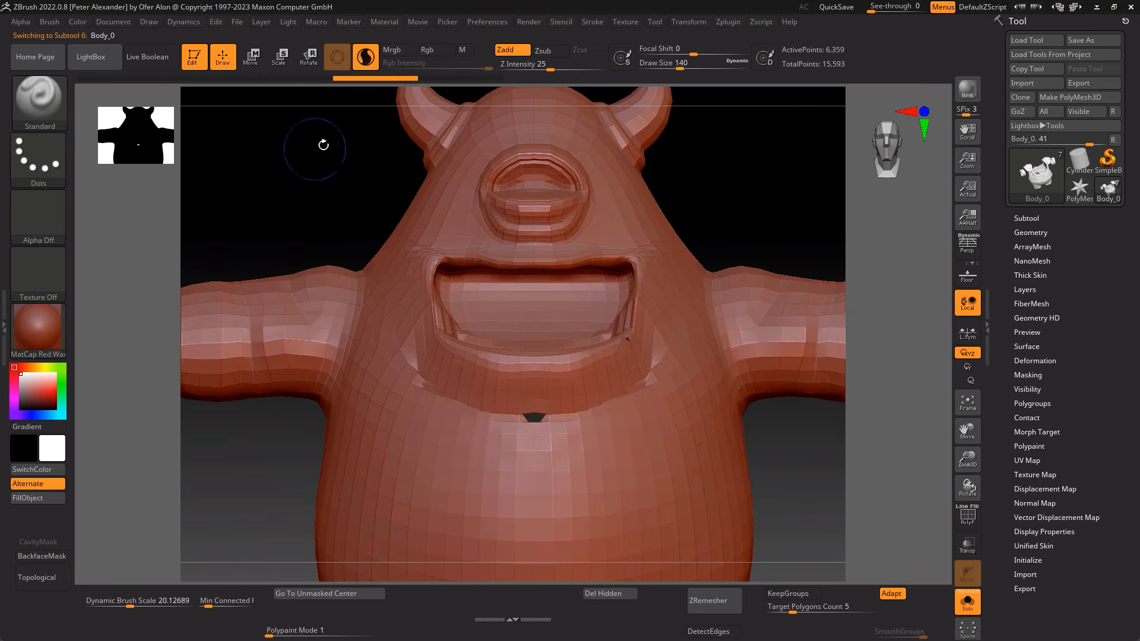
click(366, 57)
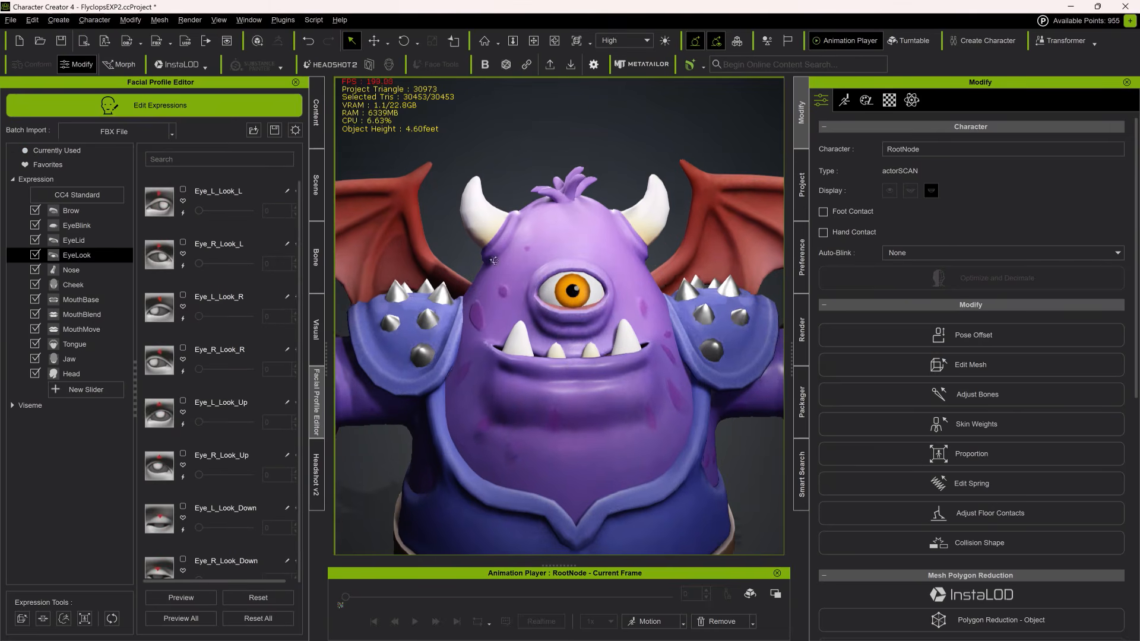
Step: In Character Creator, rotate the eye bone for each gaze direction and store the poses in the Eye_L_Look expressions
drag(622, 305, 627, 305)
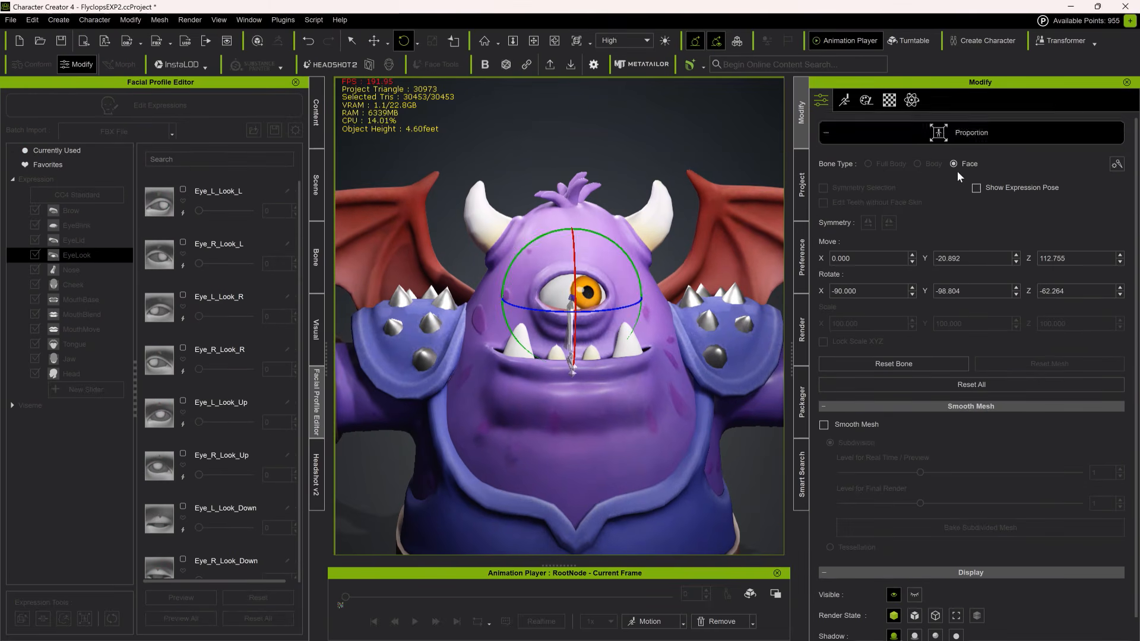
drag(199, 212, 211, 214)
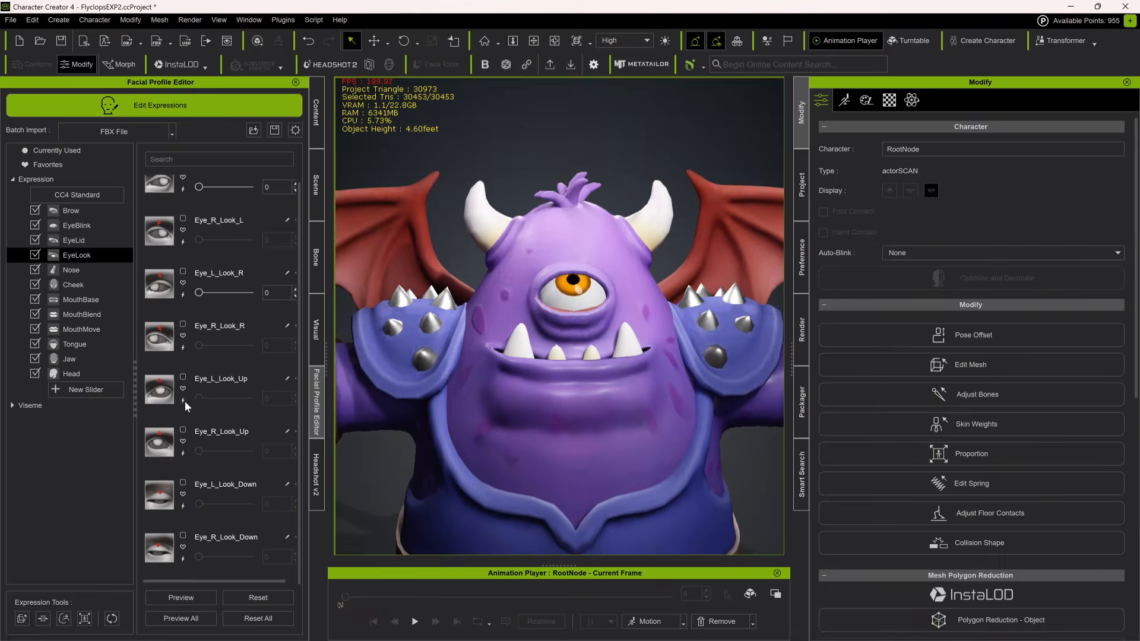
click(84, 285)
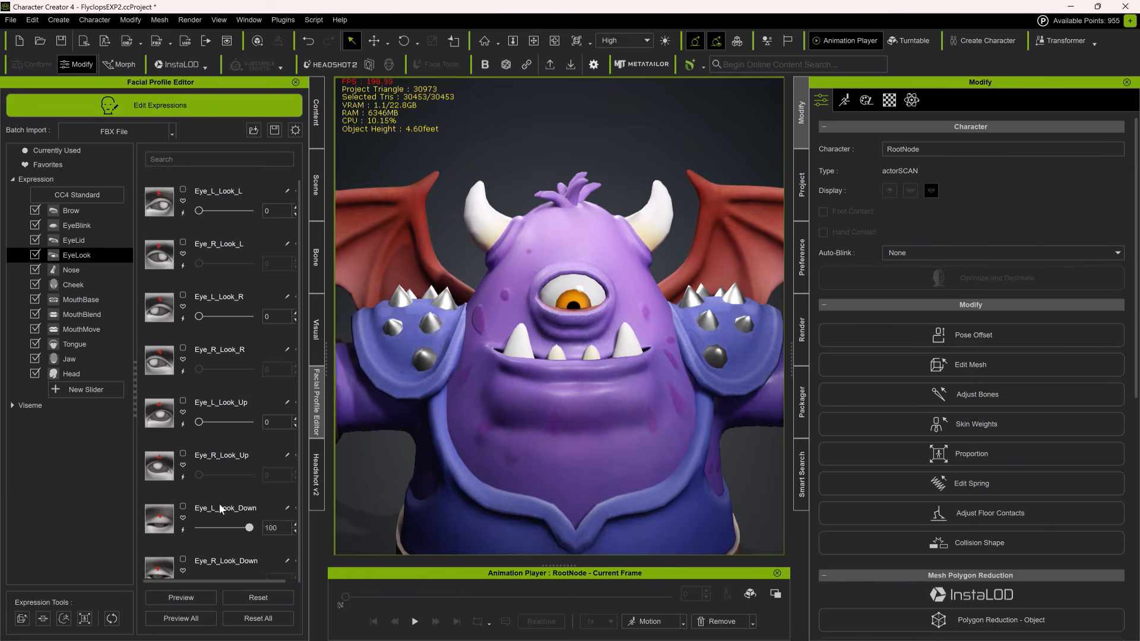
Step: Open the Tongue expressions and define Tongue_Out and Tongue_Up while viewing the character from the side
click(81, 360)
click(79, 344)
right_drag(528, 339, 641, 332)
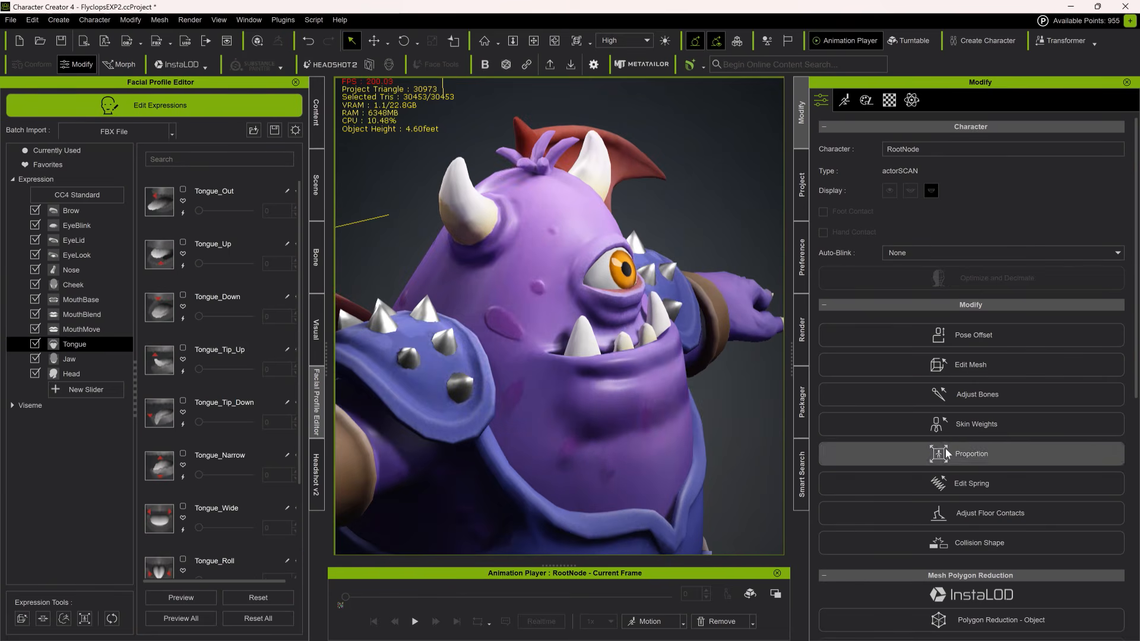
click(970, 395)
click(316, 267)
click(316, 402)
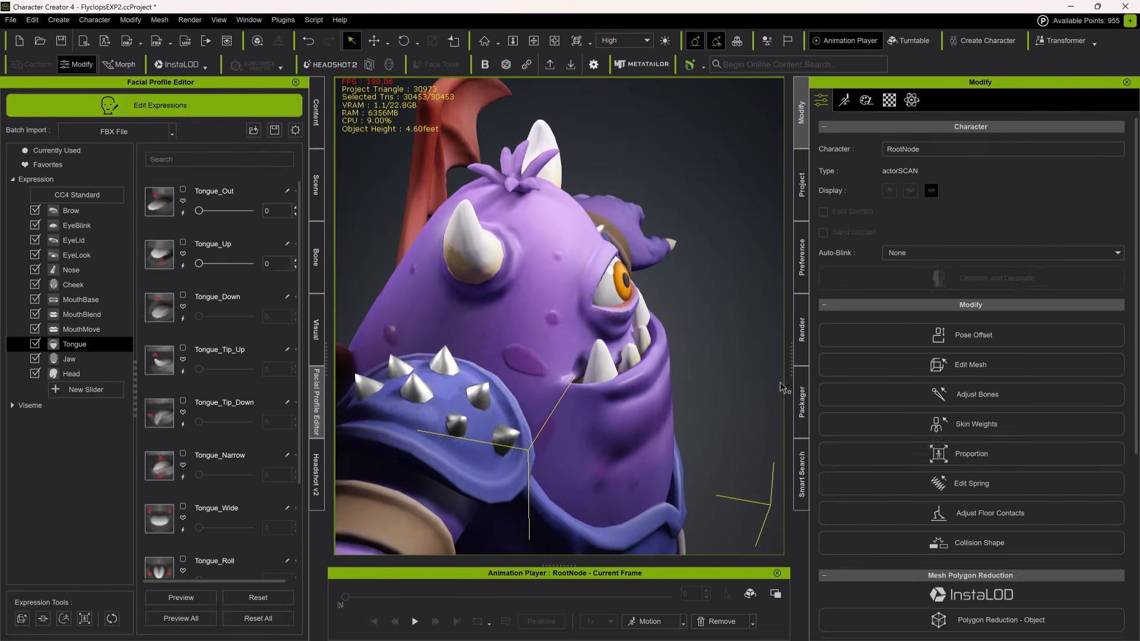
Step: Pose the tongue bones with Proportion and update the Tongue_Down and Tongue_Tip_Up expressions
click(971, 454)
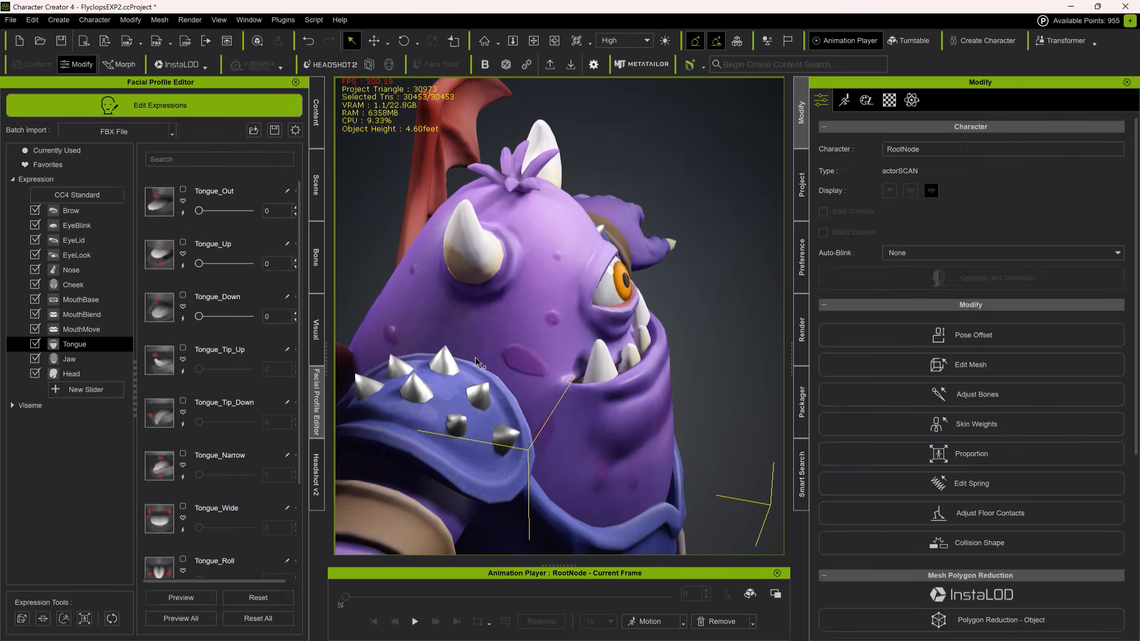
click(971, 454)
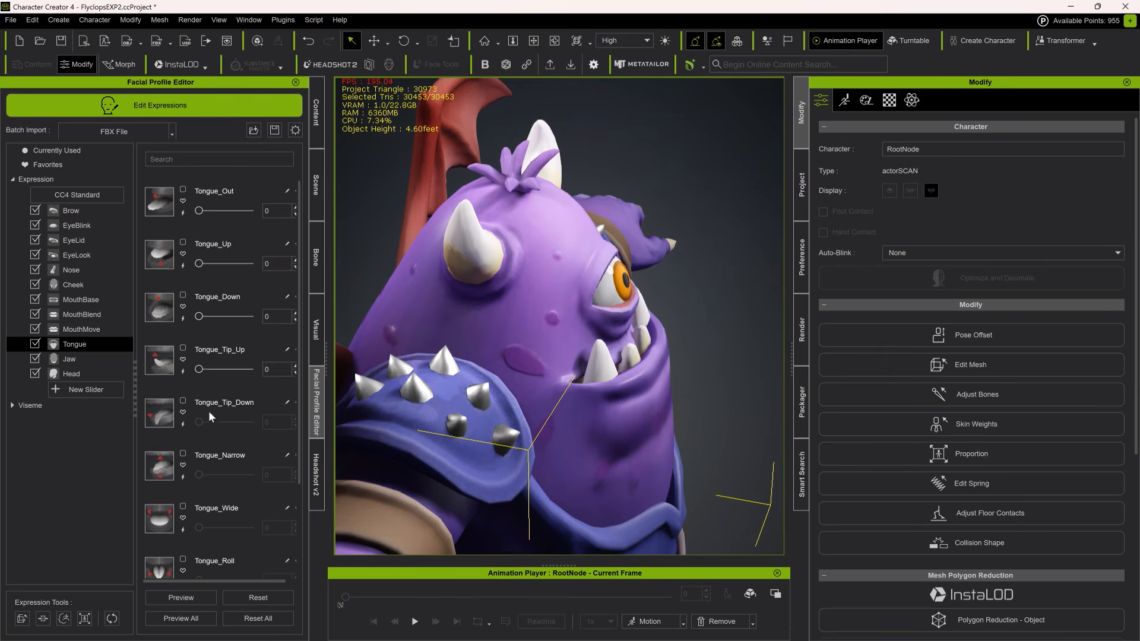
click(971, 454)
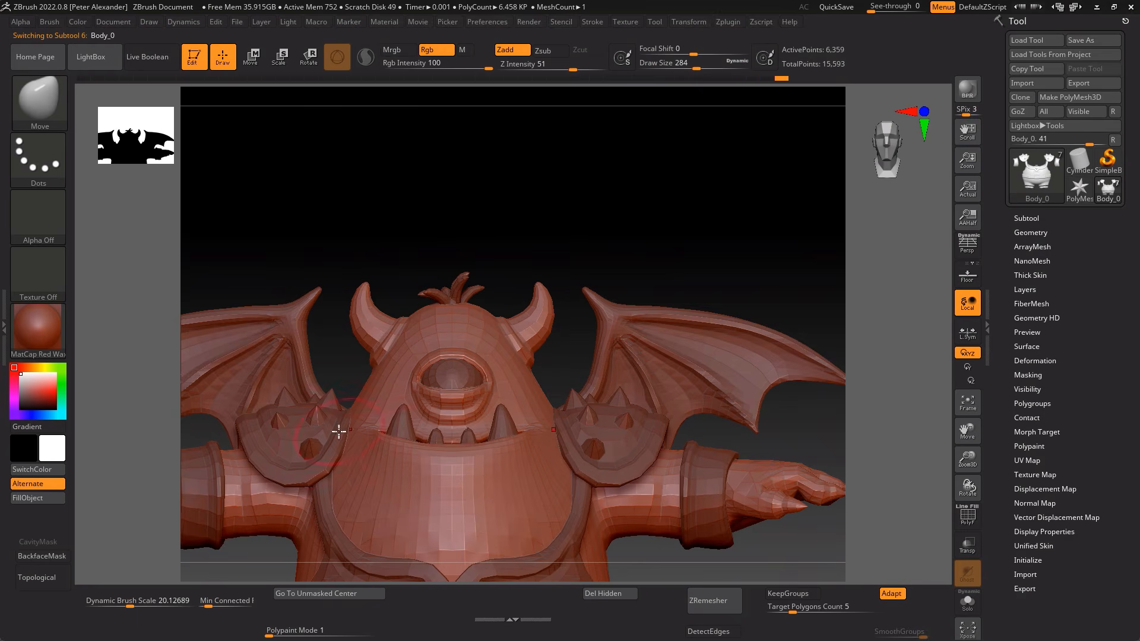
Step: Switch to ZBrush, sculpt mouth shapes with the Move brush and send them back for the MouthMove expressions
click(727, 21)
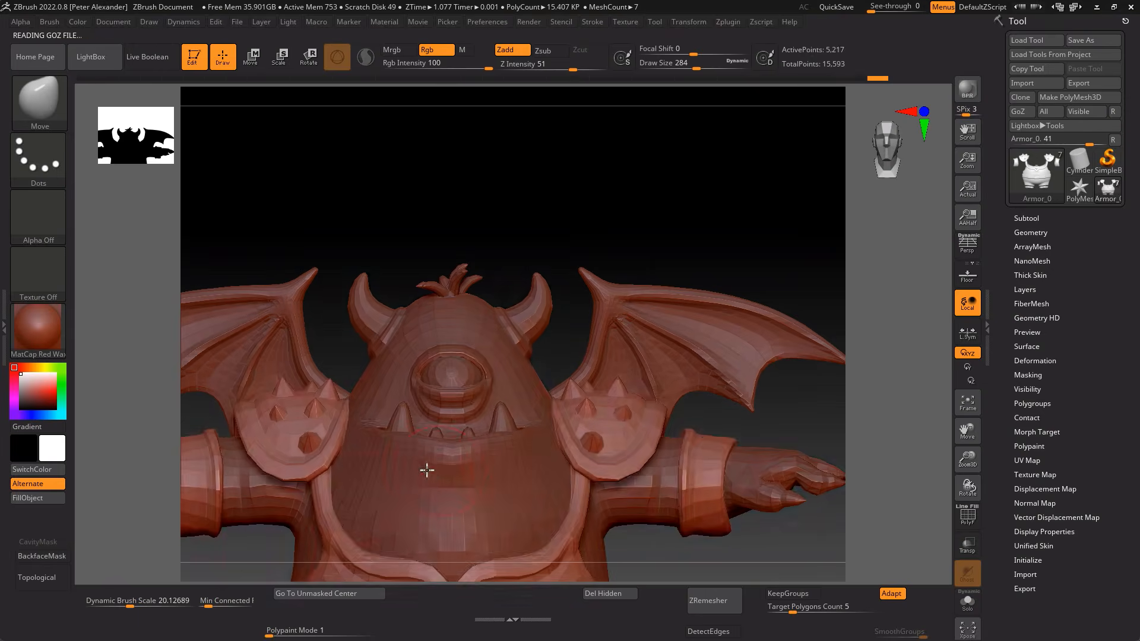
click(730, 21)
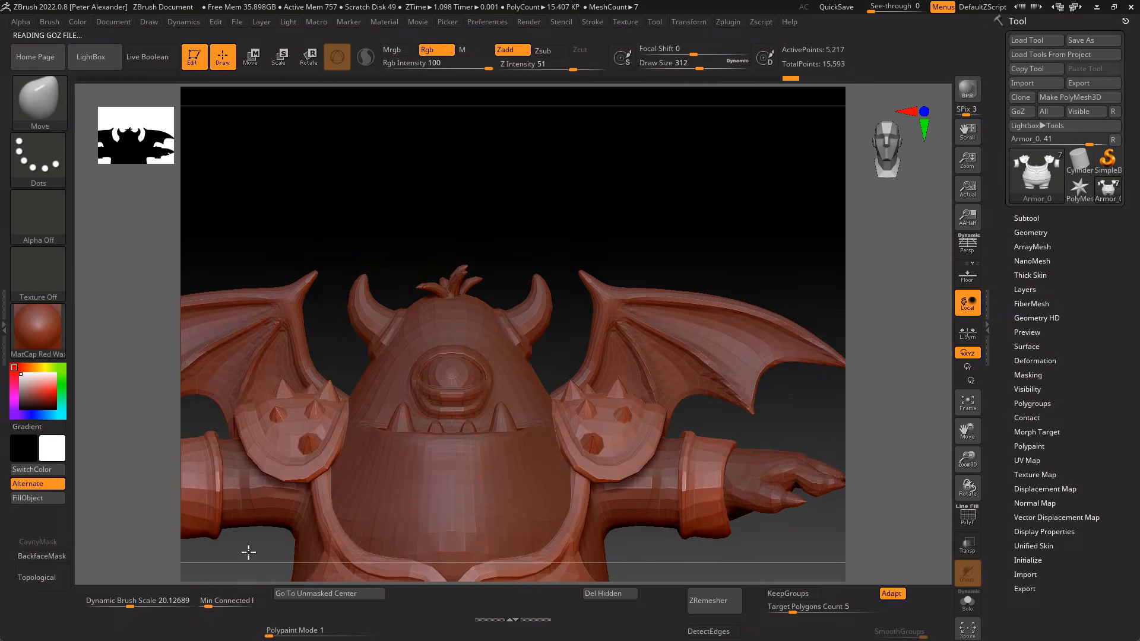
click(730, 21)
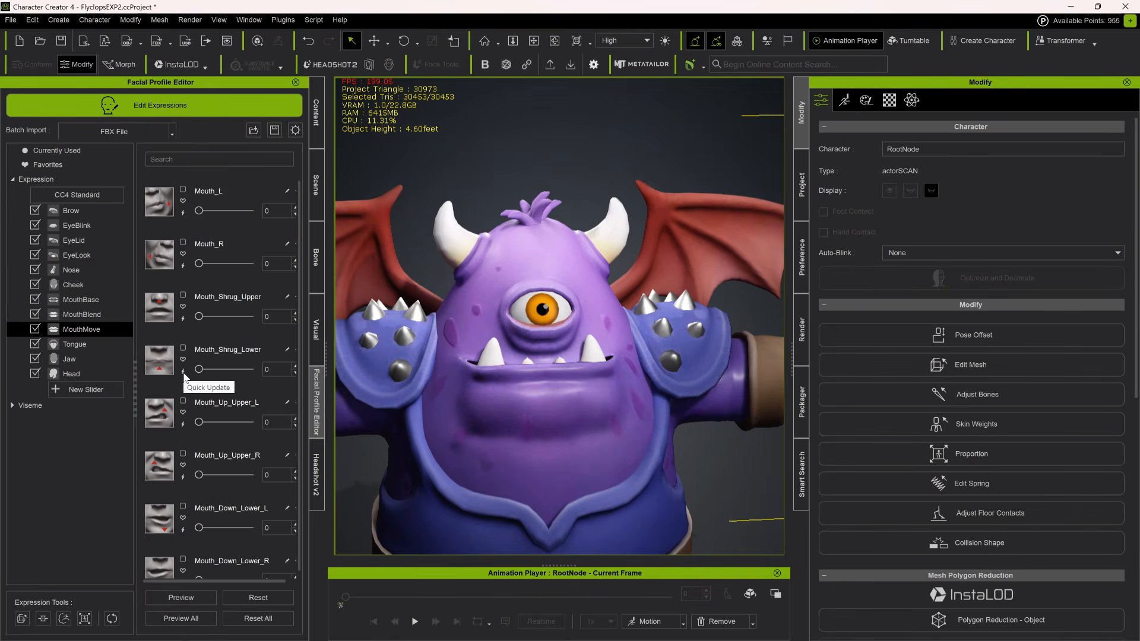
Step: Test the Mouth_Up_Upper_L and Mouth_Up_Upper_R expressions in Character Creator and go to the remaining mouth shapes
mouse_move(198, 422)
mouse_down()
mouse_move(293, 423)
mouse_move(199, 422)
mouse_up()
drag(199, 475, 199, 472)
scroll(198, 471, down, 3)
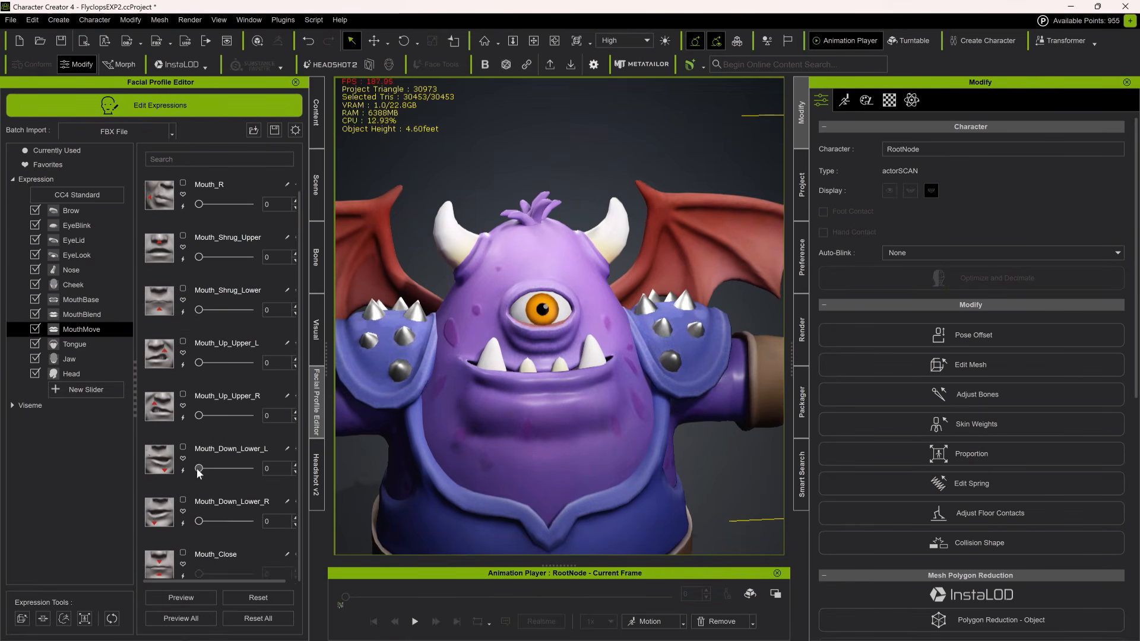
Step: Raise the first Jaw expression to its maximum to open the mouth and return to the mouth expressions
click(70, 359)
drag(199, 211, 256, 211)
click(70, 344)
click(81, 314)
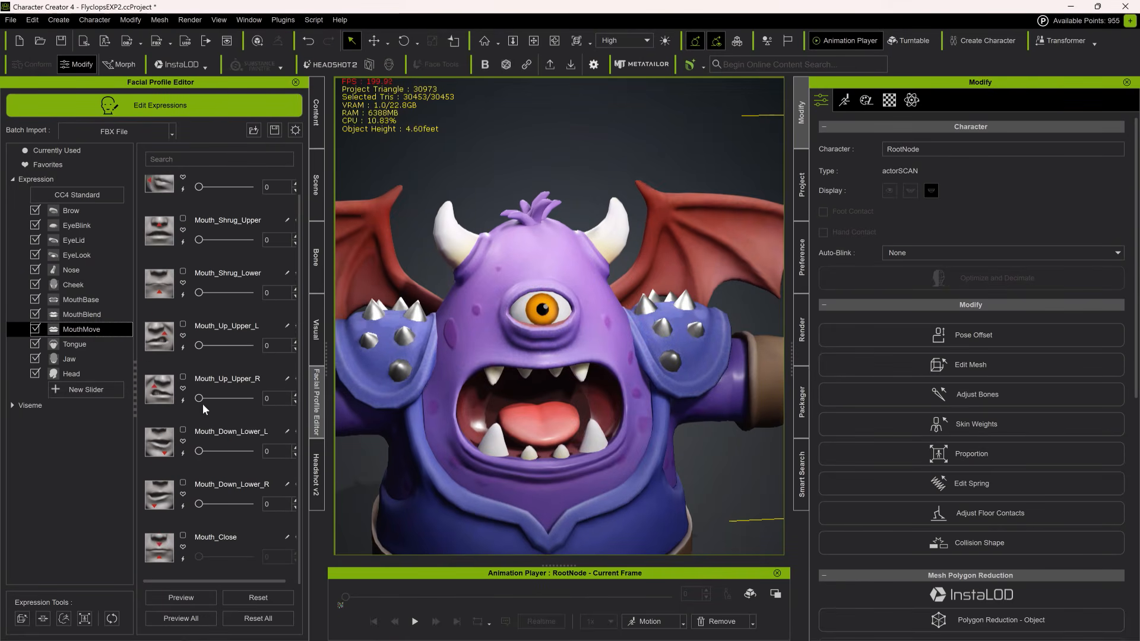
click(809, 415)
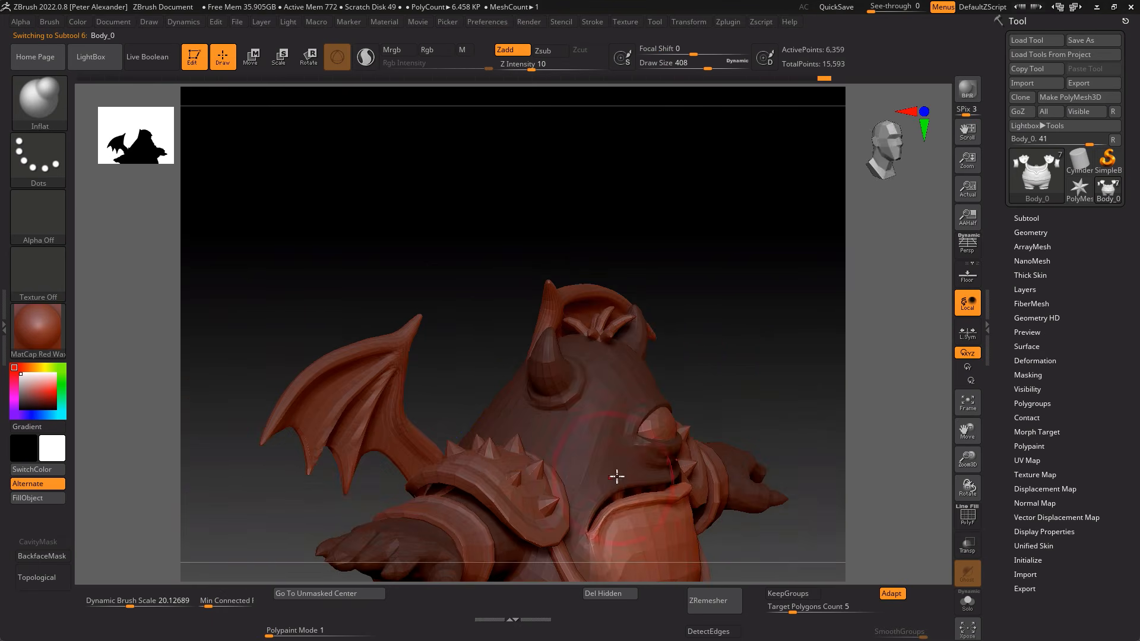
Step: Send the sculpted shape from ZBrush back to Character Creator for the MouthMove expressions and go to the EyeBlink expressions
click(728, 21)
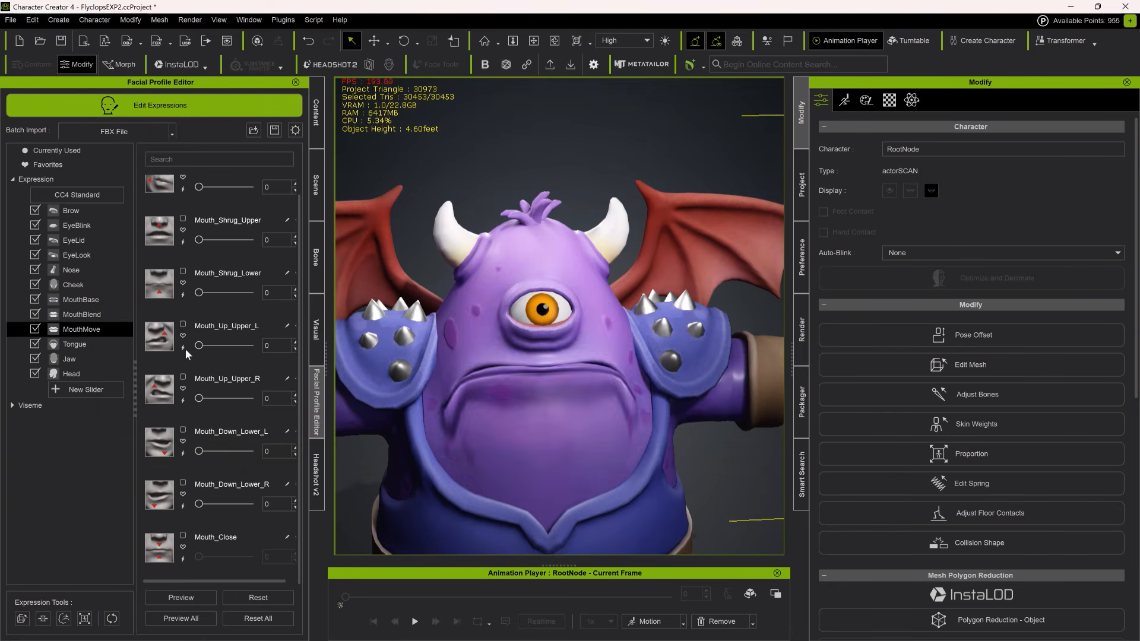
click(57, 150)
click(81, 330)
click(76, 226)
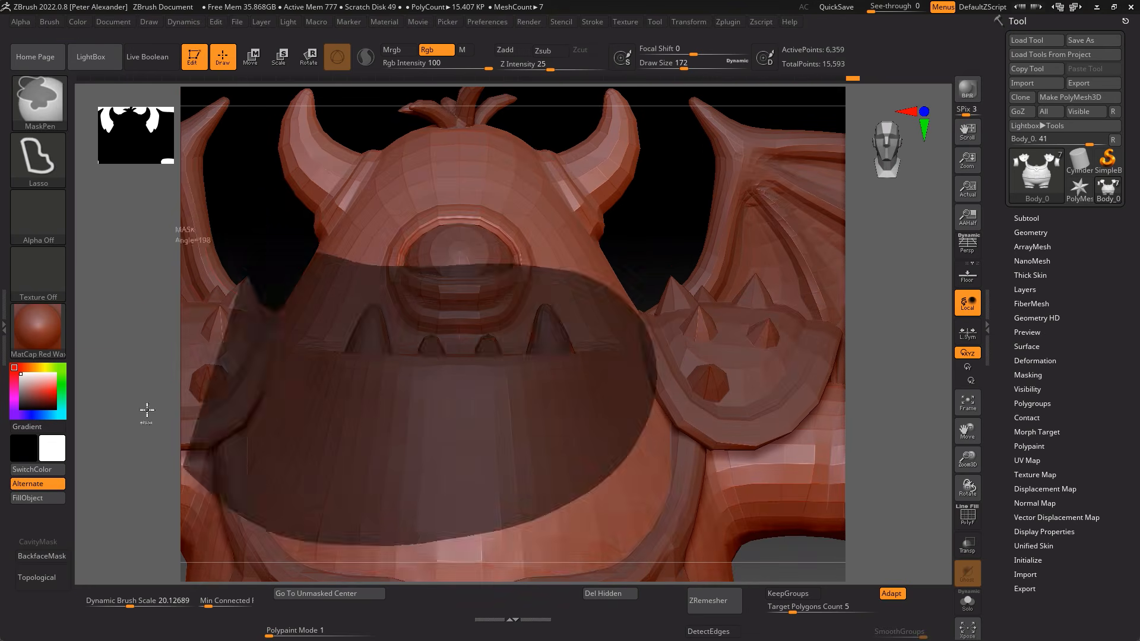
Step: Switch to ZBrush, reshape the face around the eye with the mouth area masked, and store a morph target of the body
drag(256, 248, 358, 315)
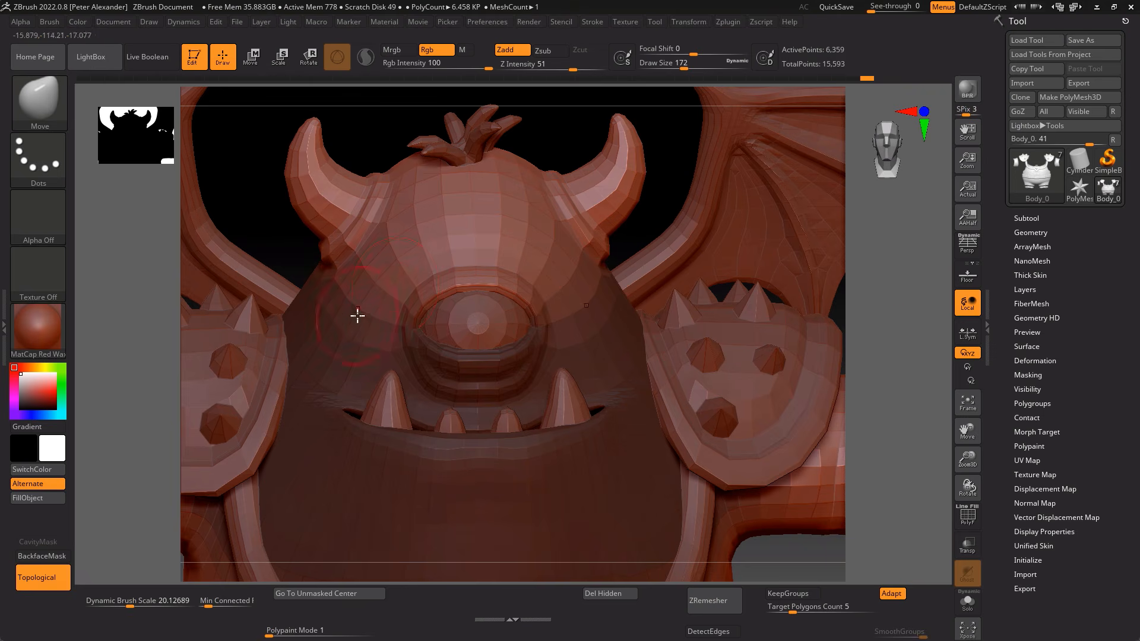
click(1027, 375)
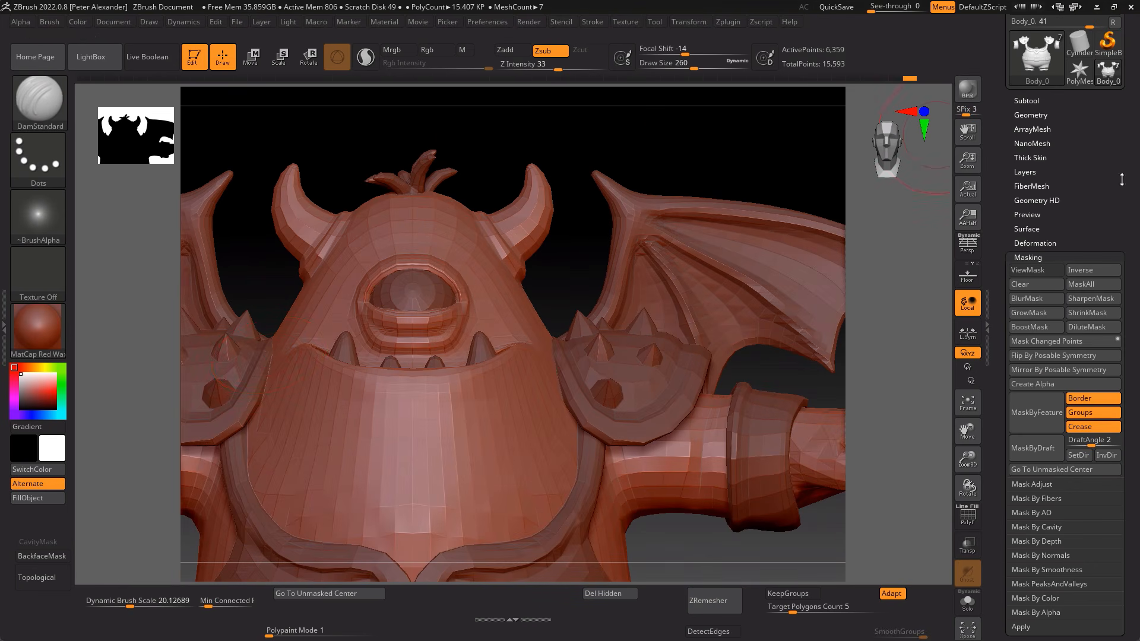
click(1053, 8)
click(1025, 327)
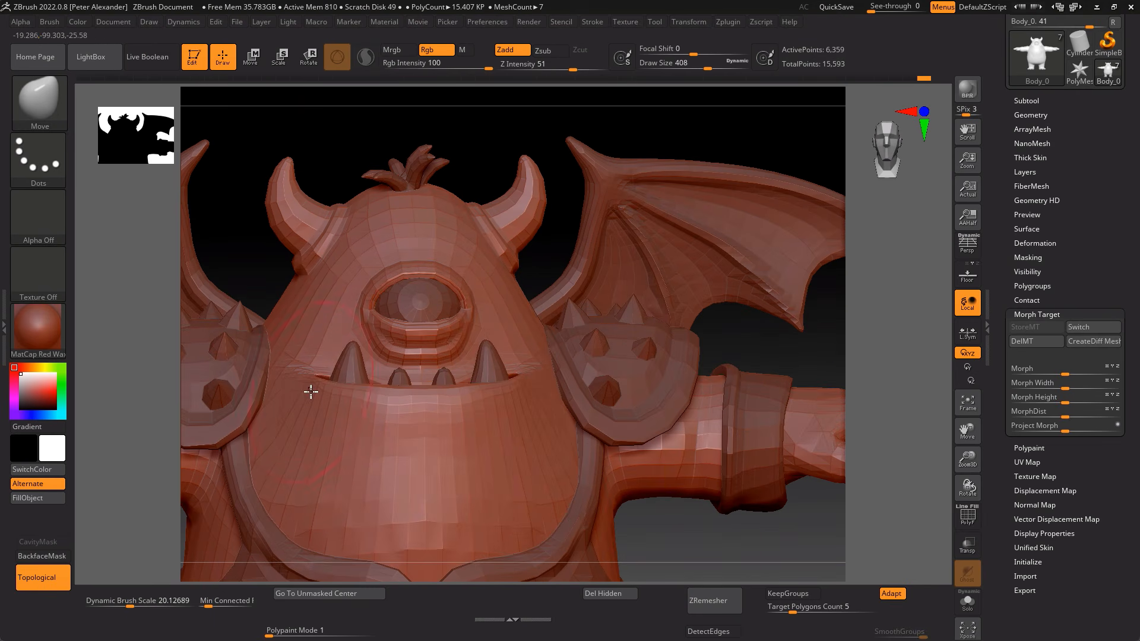
Step: Sculpt a smile with the Move brush, limit it to one side with a half-body mask and test it as Mouth_Smile_L in Character Creator
mouse_move(342, 399)
mouse_down()
mouse_move(229, 255)
mouse_move(255, 280)
mouse_up()
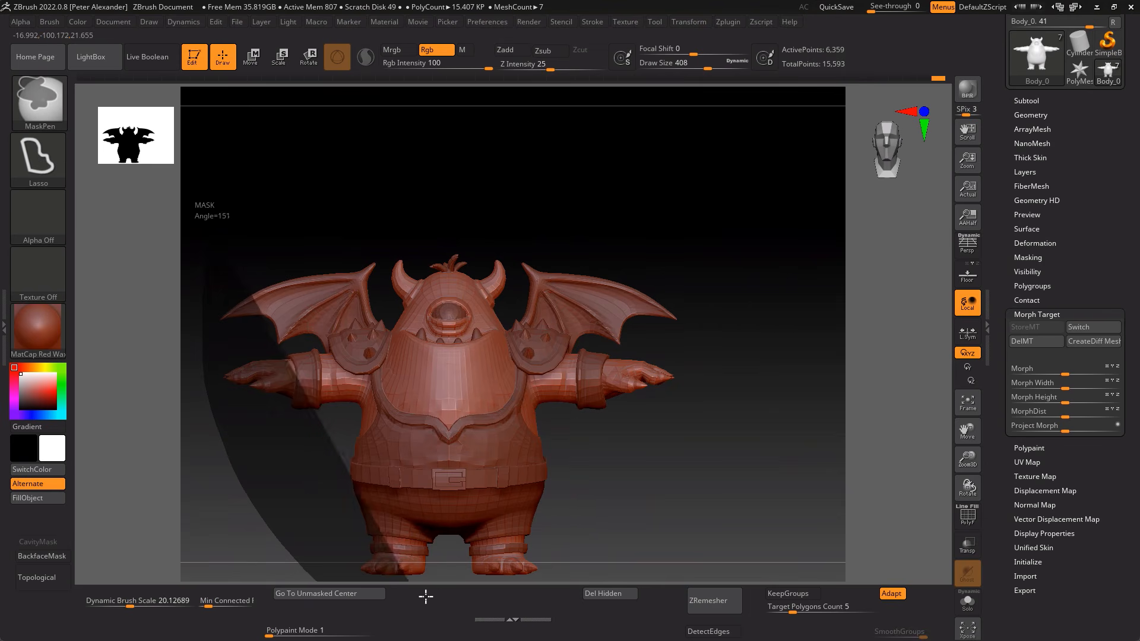
ctrl+drag(425, 598, 449, 486)
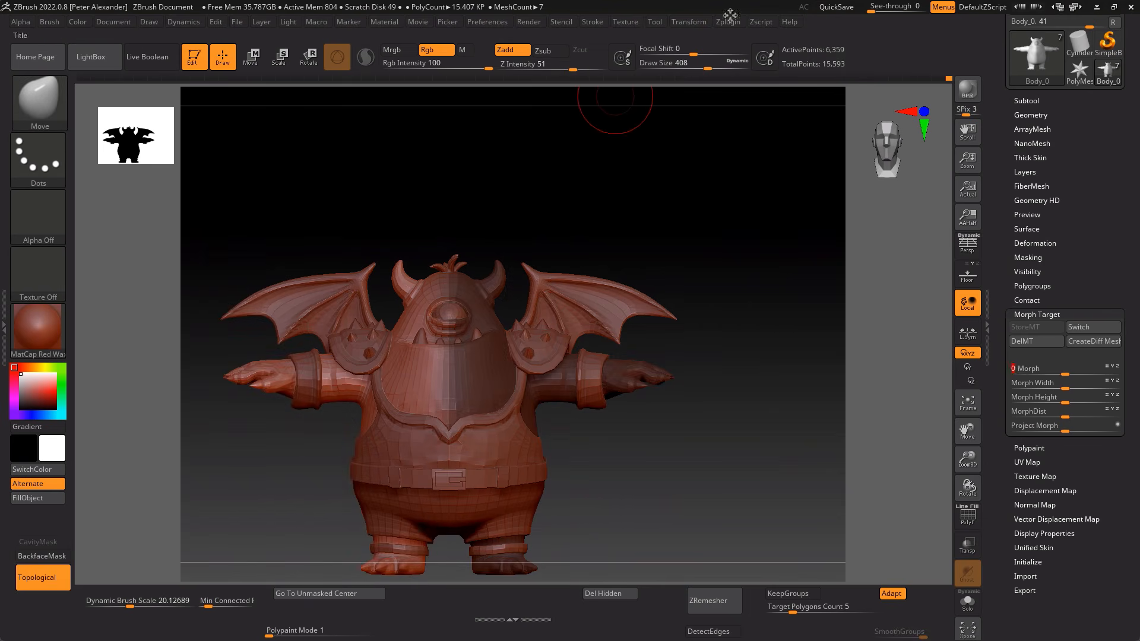
click(724, 23)
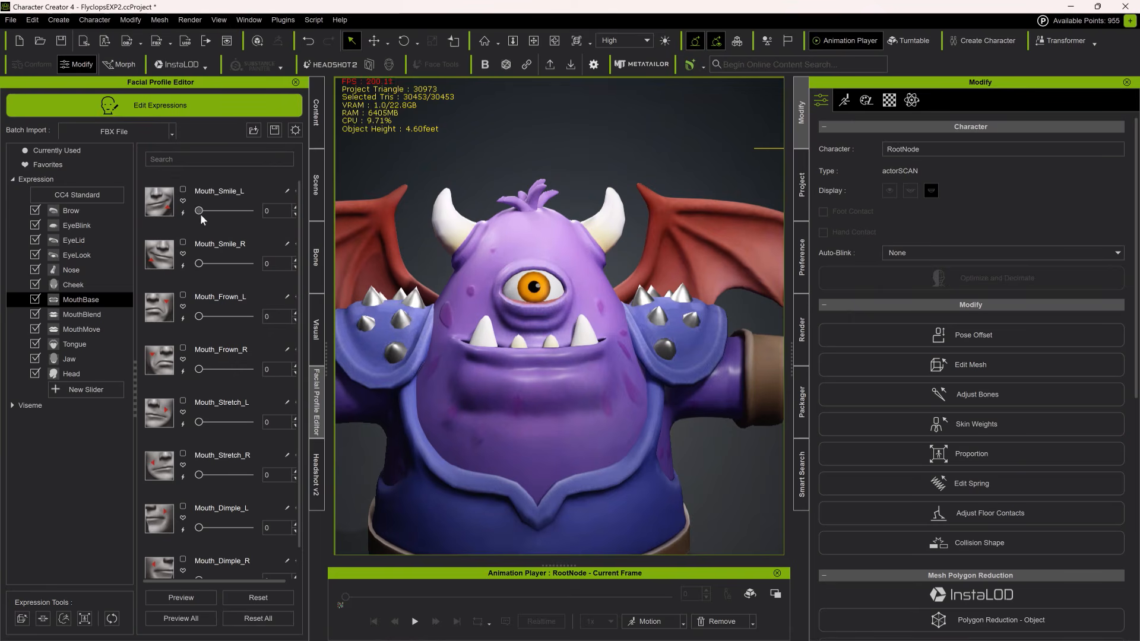
drag(232, 219, 197, 232)
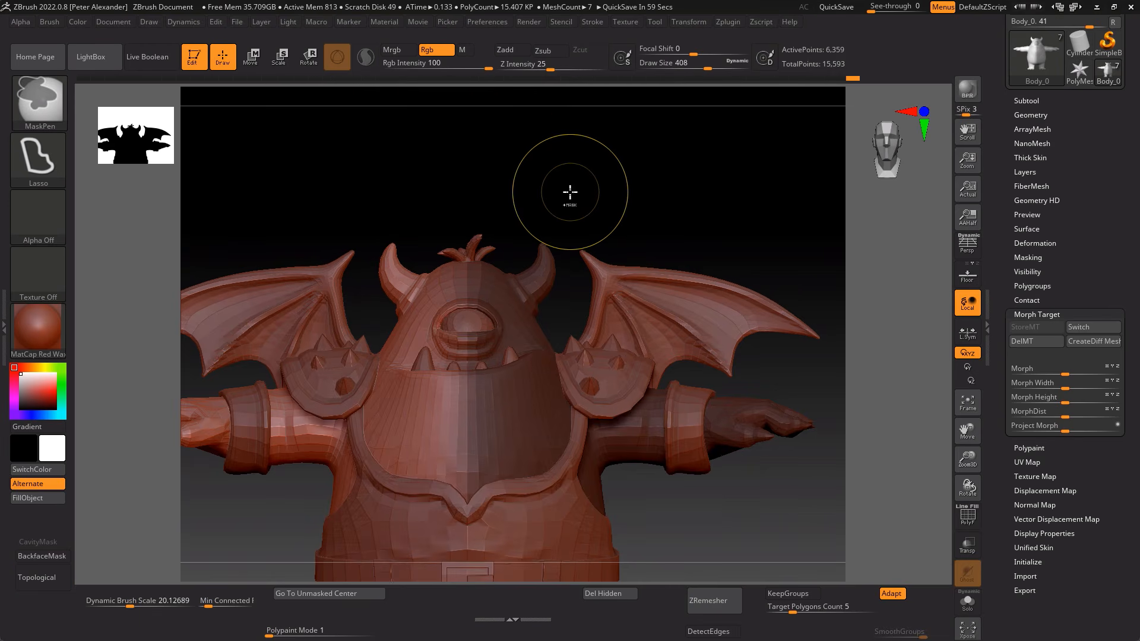
Step: Invert the mask in ZBrush, morph the smile to the other side, and send it back to update and test Mouth_Smile_R
drag(569, 190, 600, 179)
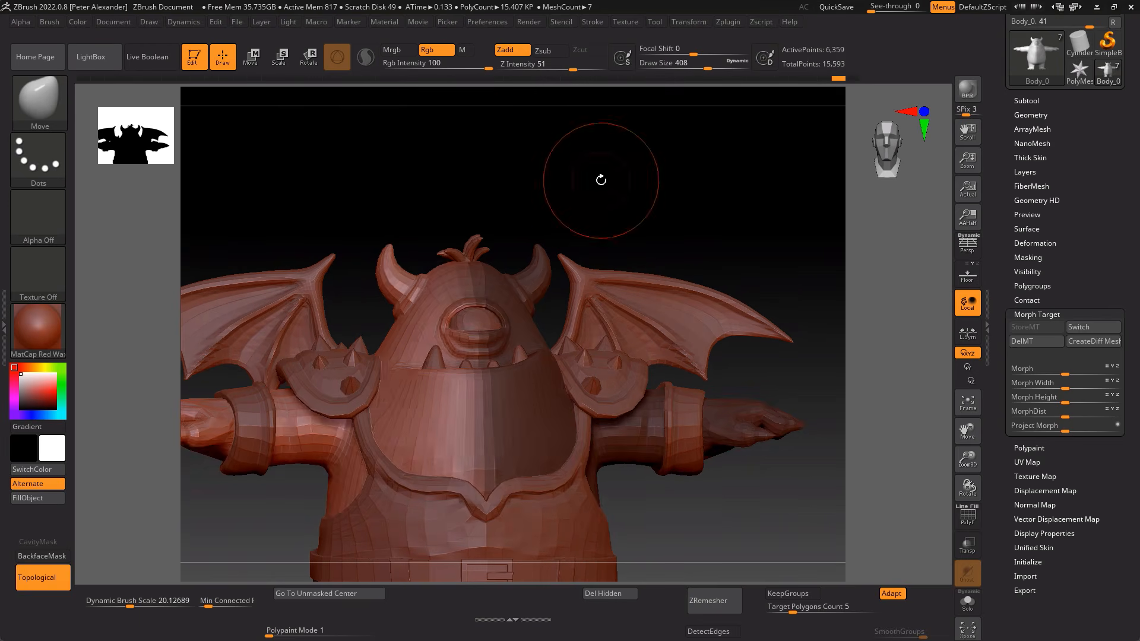
ctrl+click(596, 181)
drag(1065, 374, 1119, 380)
click(728, 22)
click(776, 303)
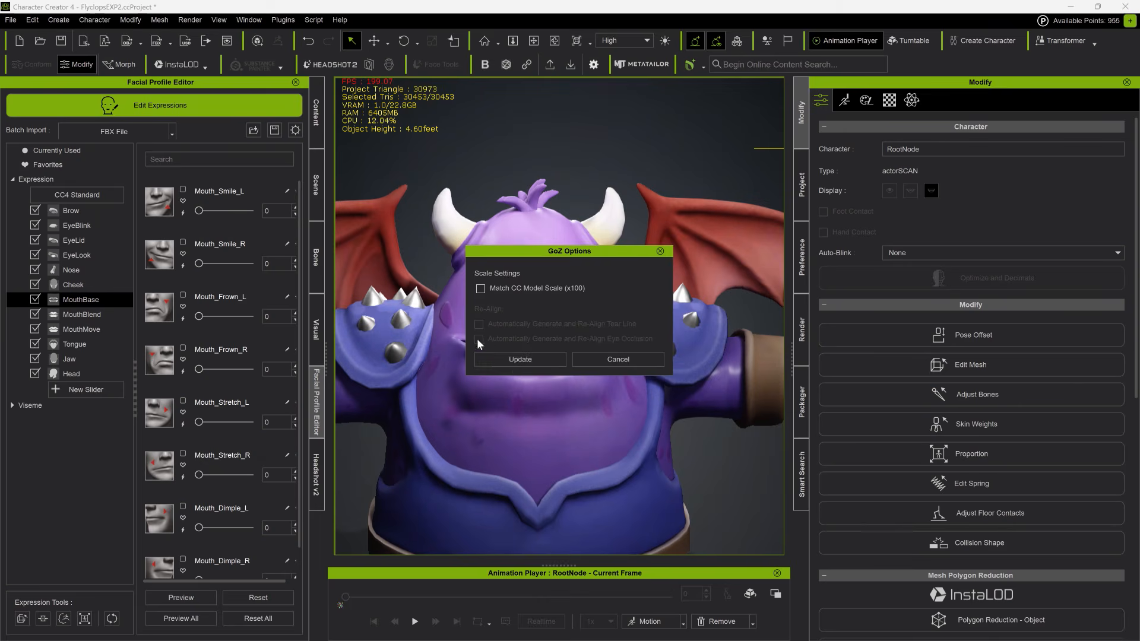
click(522, 359)
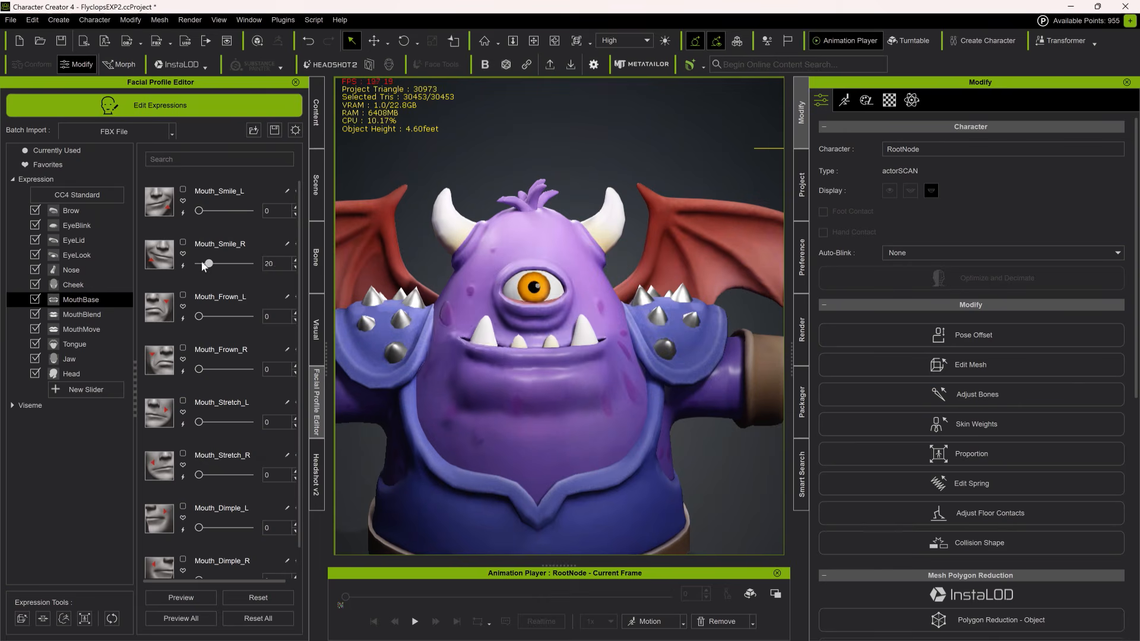
drag(261, 217, 148, 251)
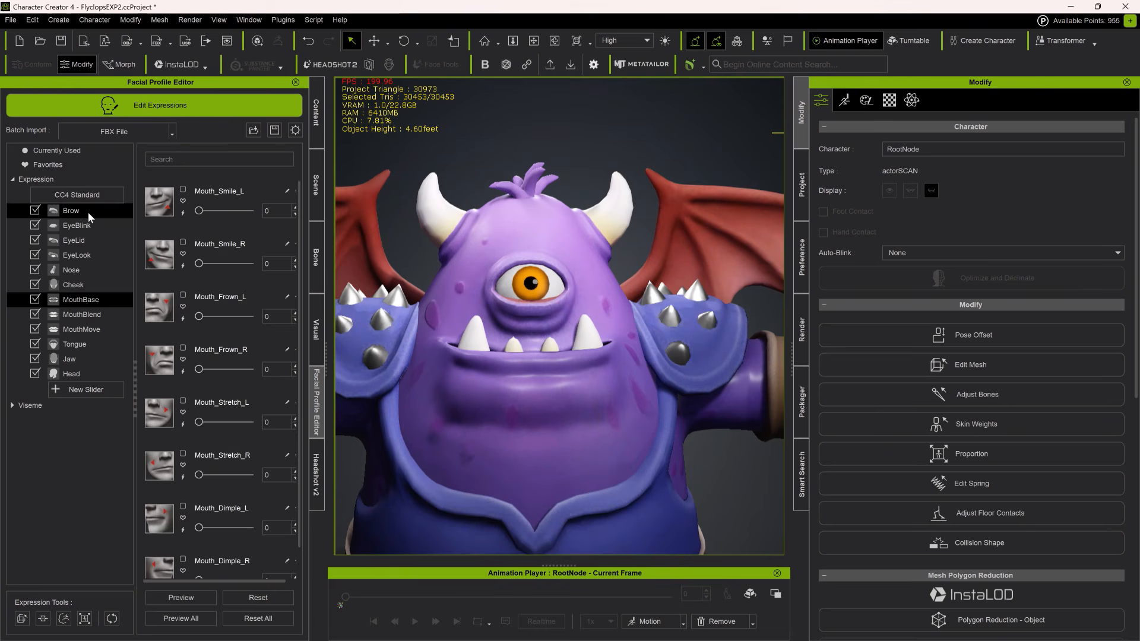
Step: Look through the Nose and Cheek expressions and finish editing the facial expressions
click(95, 269)
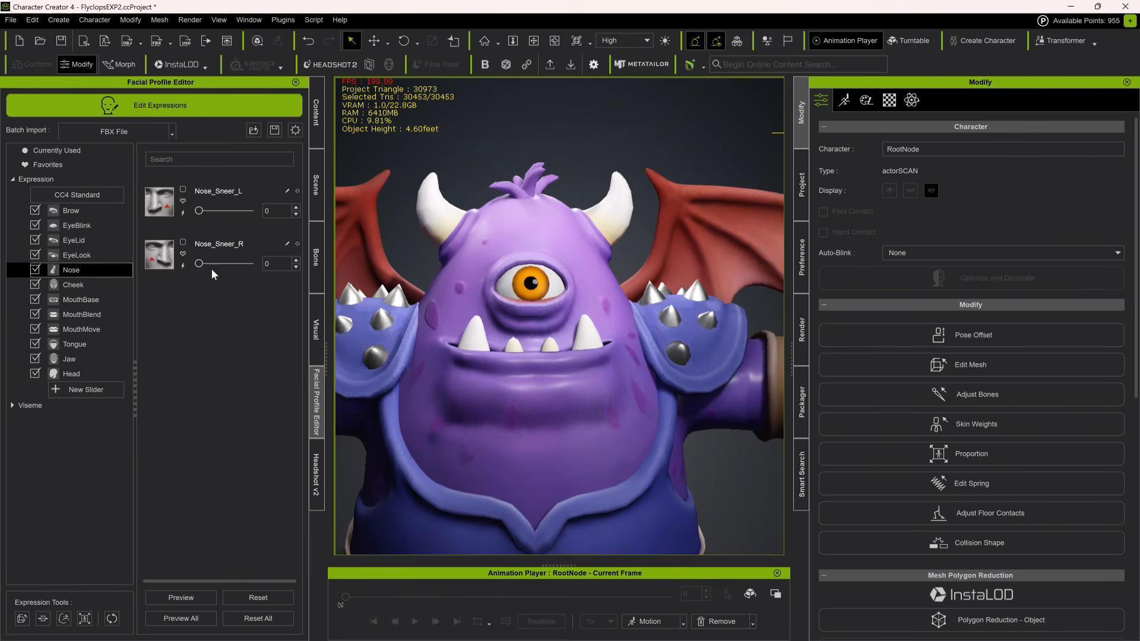
click(117, 285)
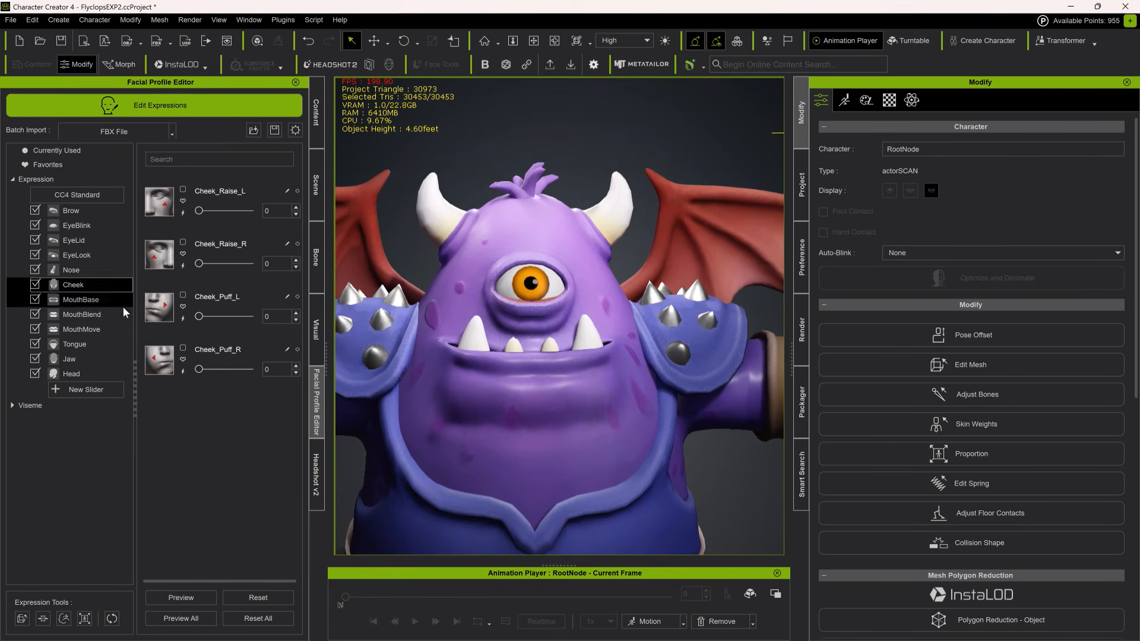
click(224, 113)
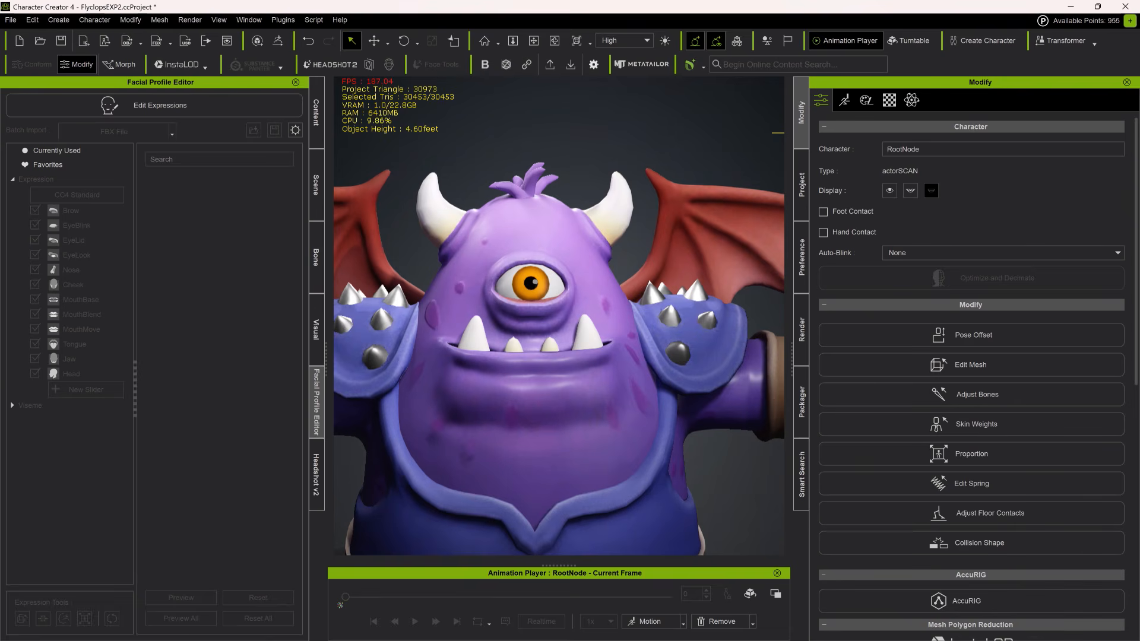